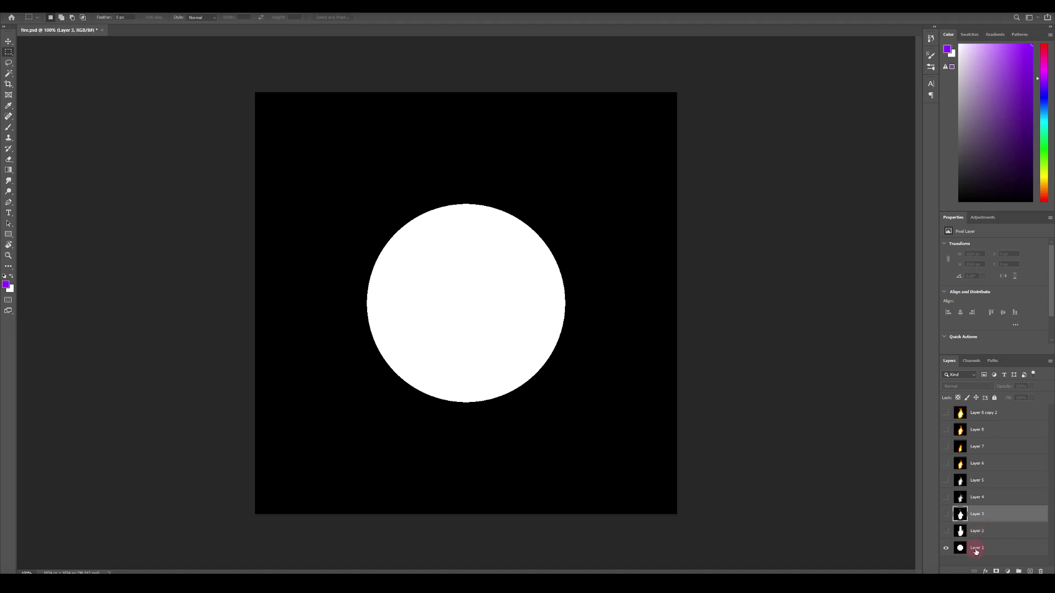
Select Layer 1, then make Layers 2, 3 and 4 visible to build the grey flame.
left_click(990, 551)
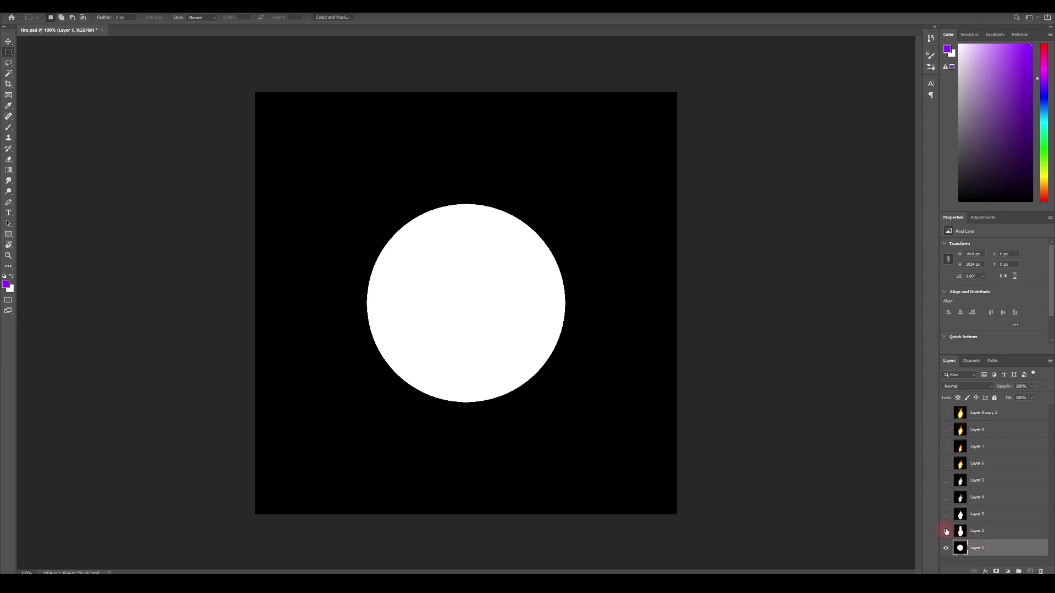
left_click(946, 532)
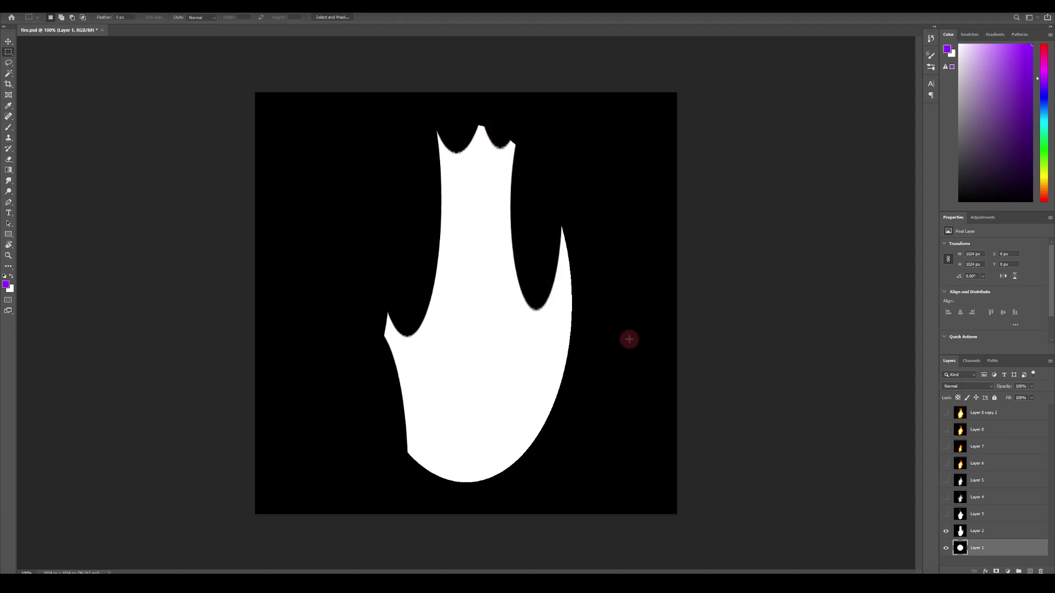
left_click(944, 514)
left_click(1009, 518)
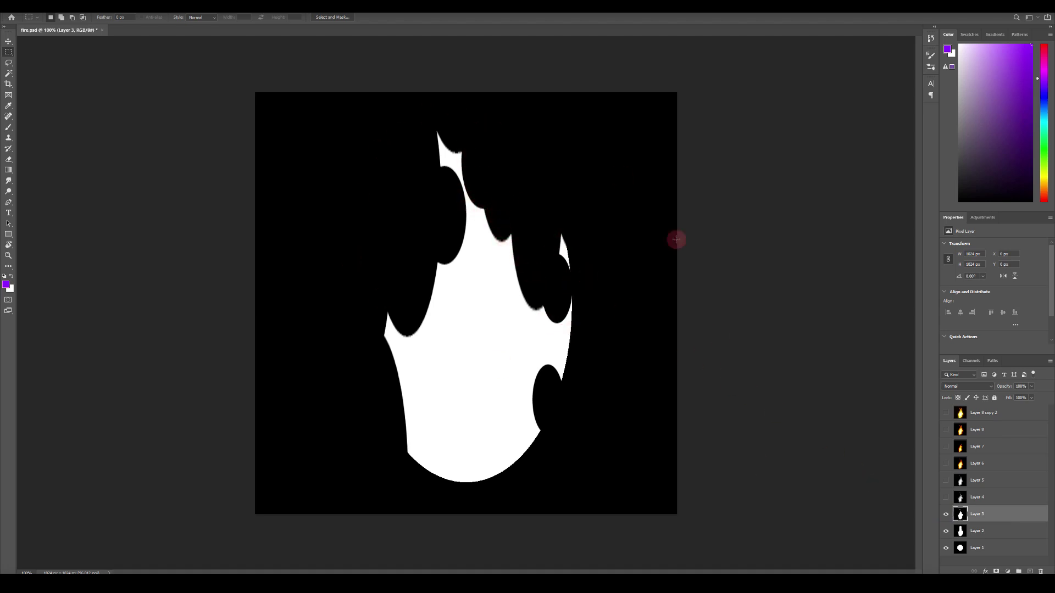
left_click(947, 498)
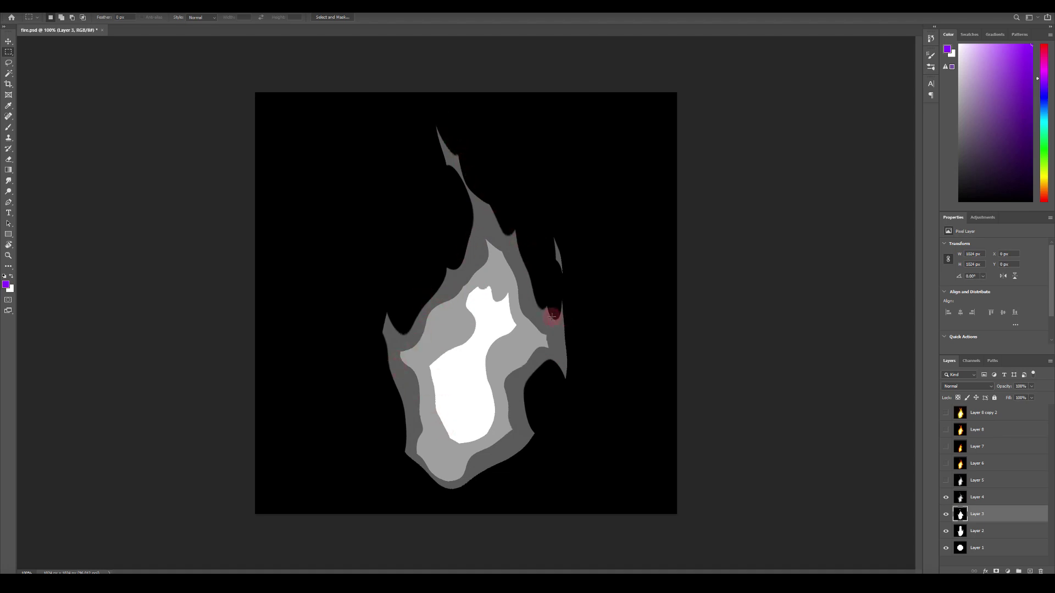
Make Layers 5 through 8 visible, selecting Layer 7, for the orange-yellow fire.
left_click(946, 481)
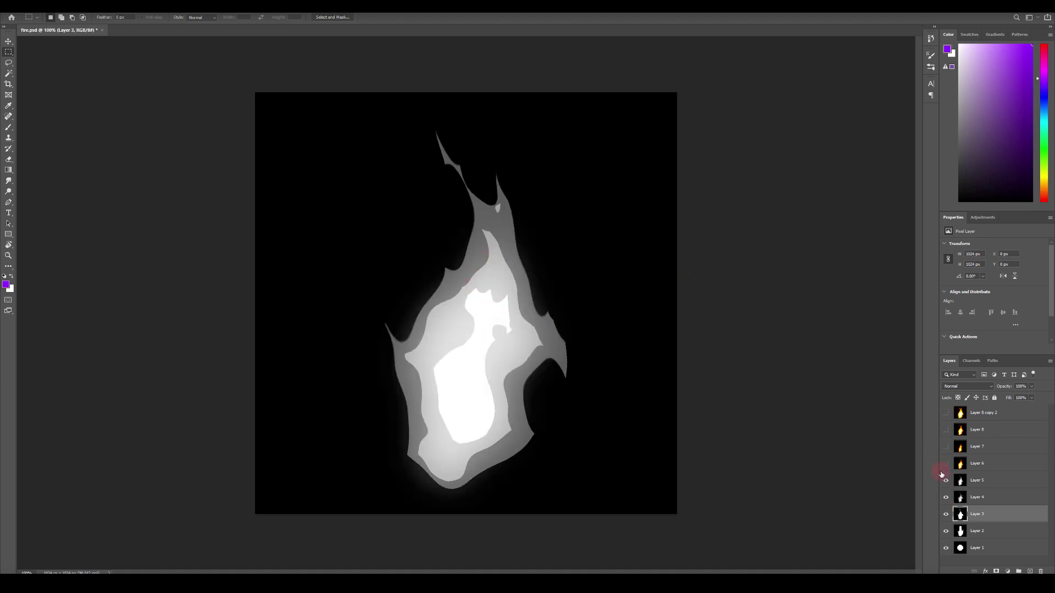
left_click(946, 465)
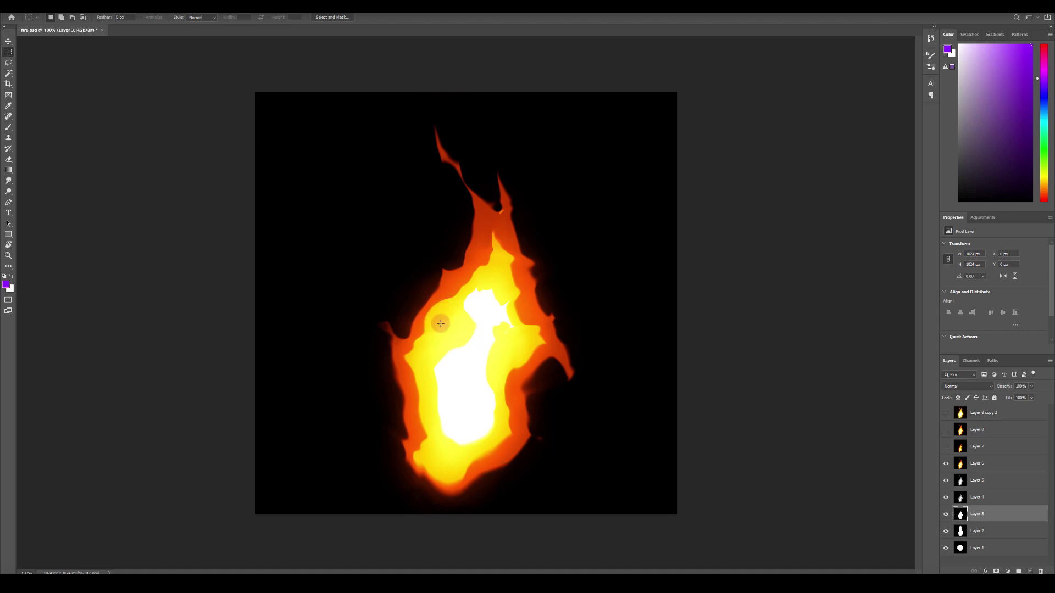
left_click(945, 448)
left_click(983, 449)
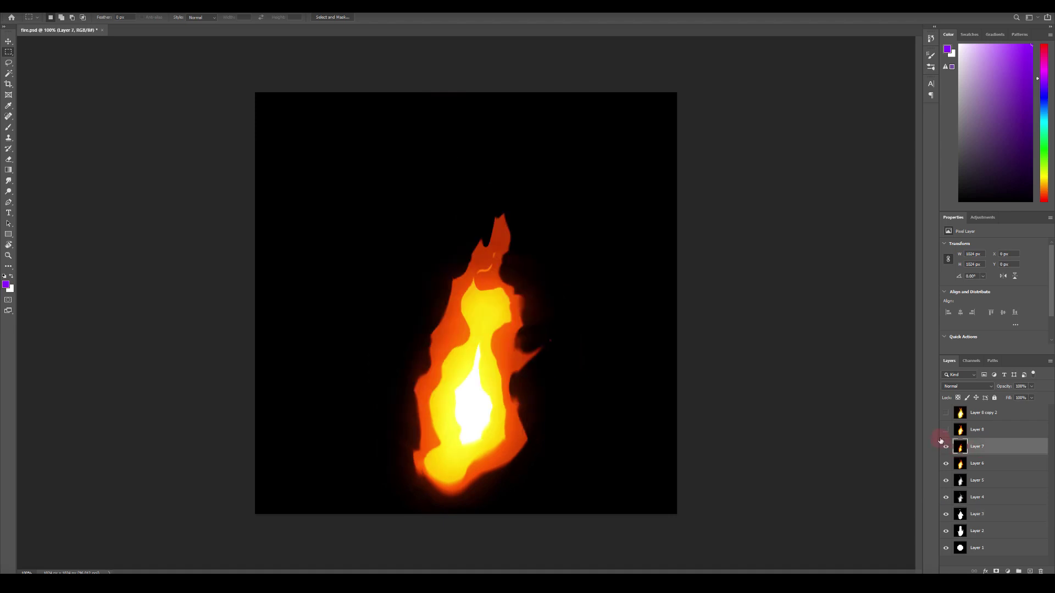
left_click(946, 431)
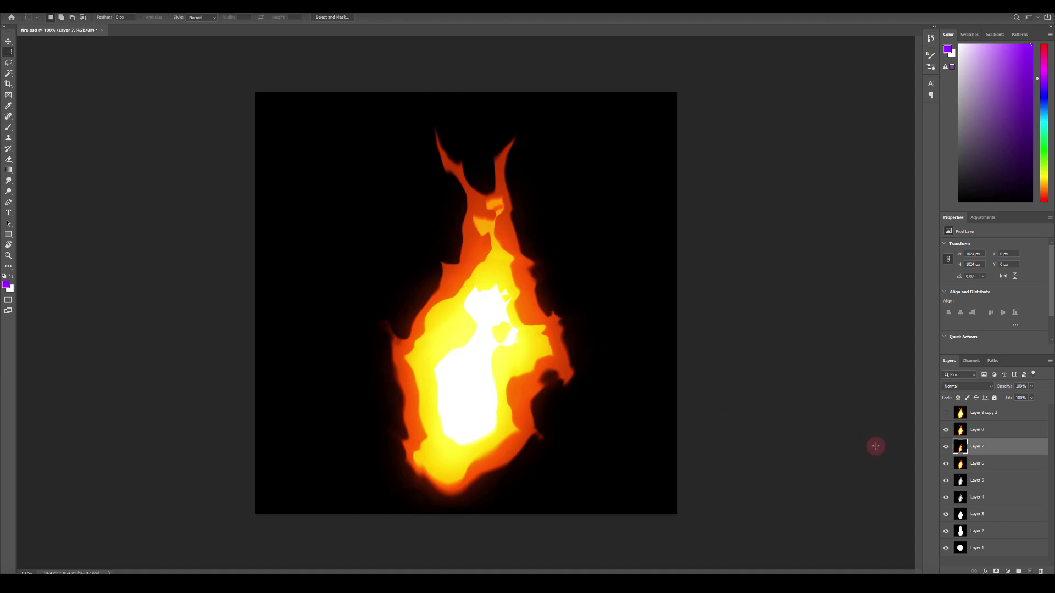
left_click(956, 413)
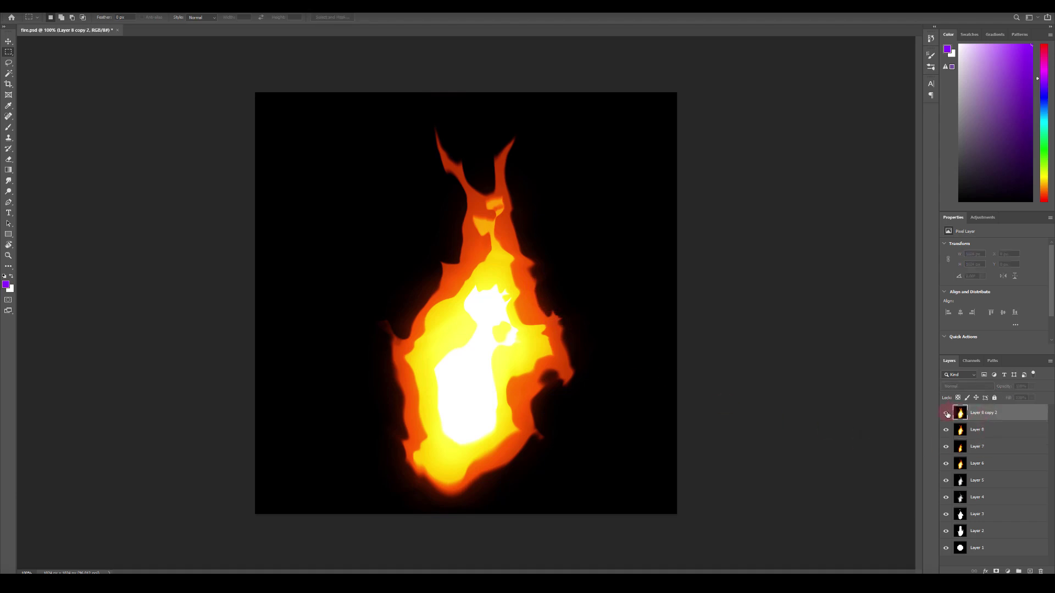
left_click(946, 413)
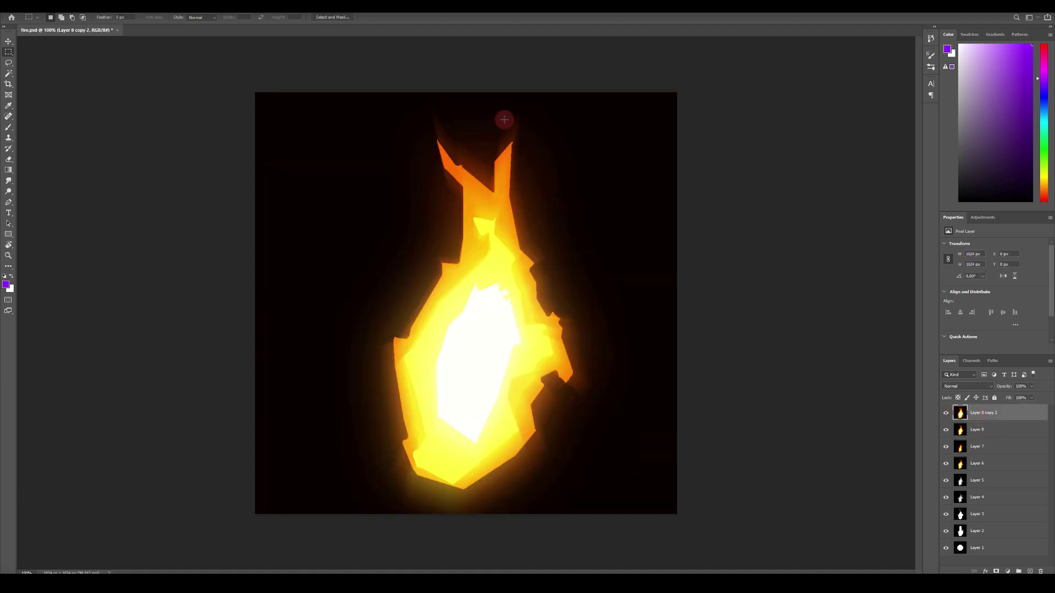
left_click(946, 413)
left_click(981, 430)
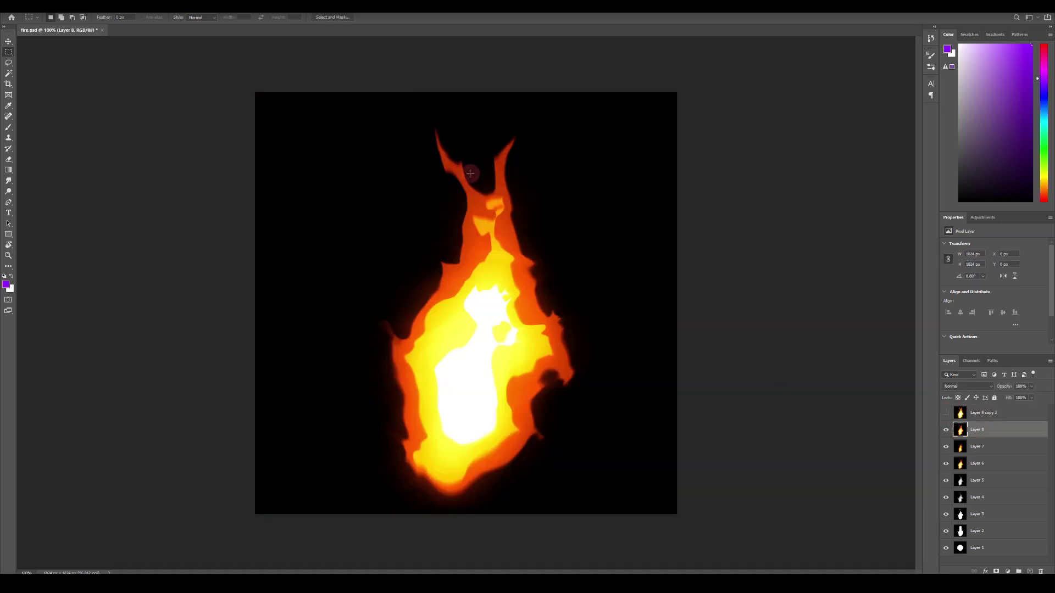
left_click(962, 417)
left_click(946, 413)
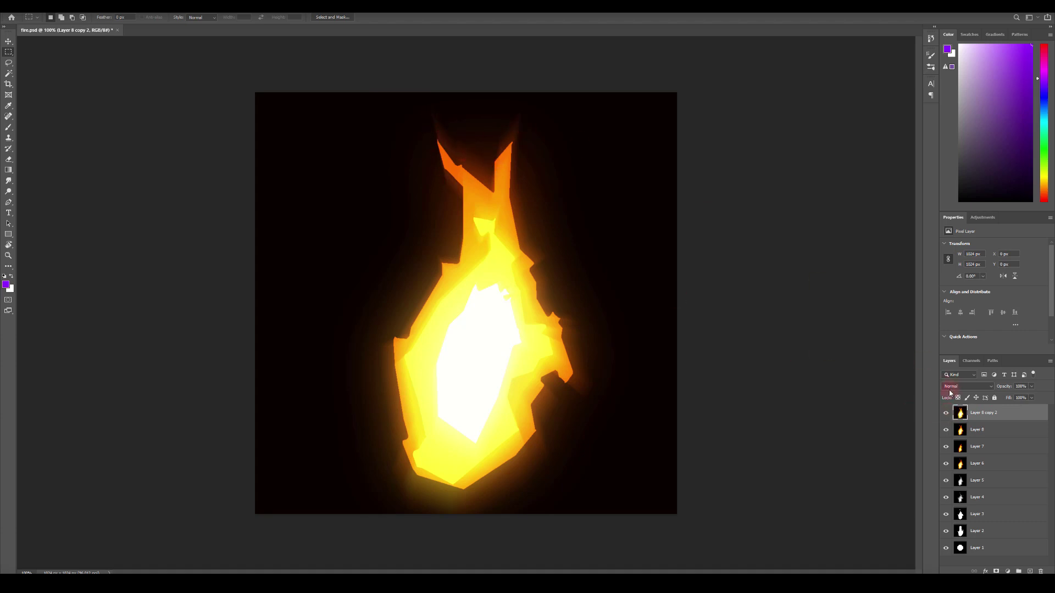
left_click(946, 415)
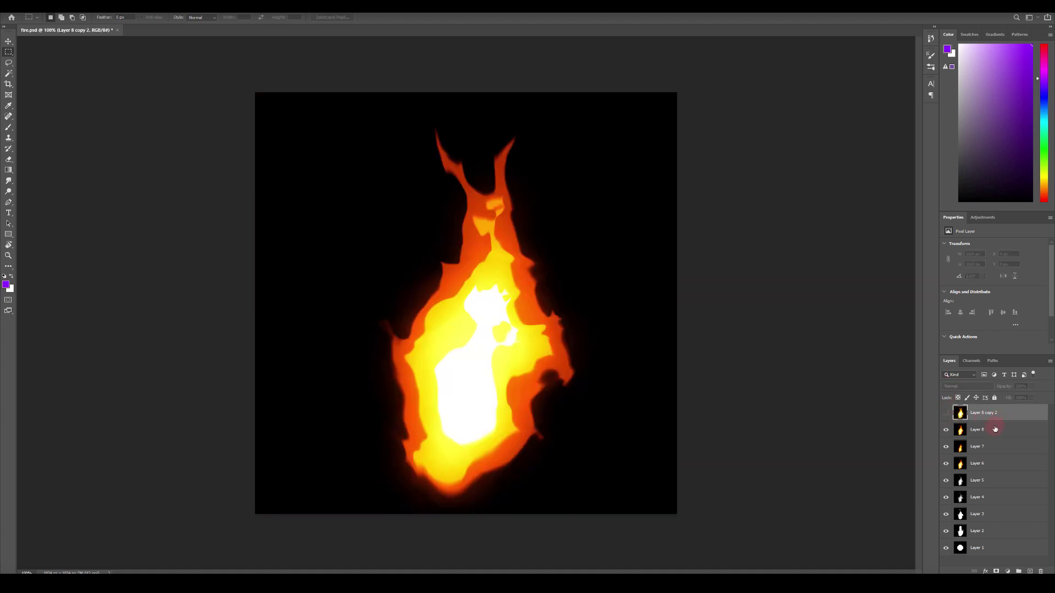
left_click(995, 429)
left_click(985, 498)
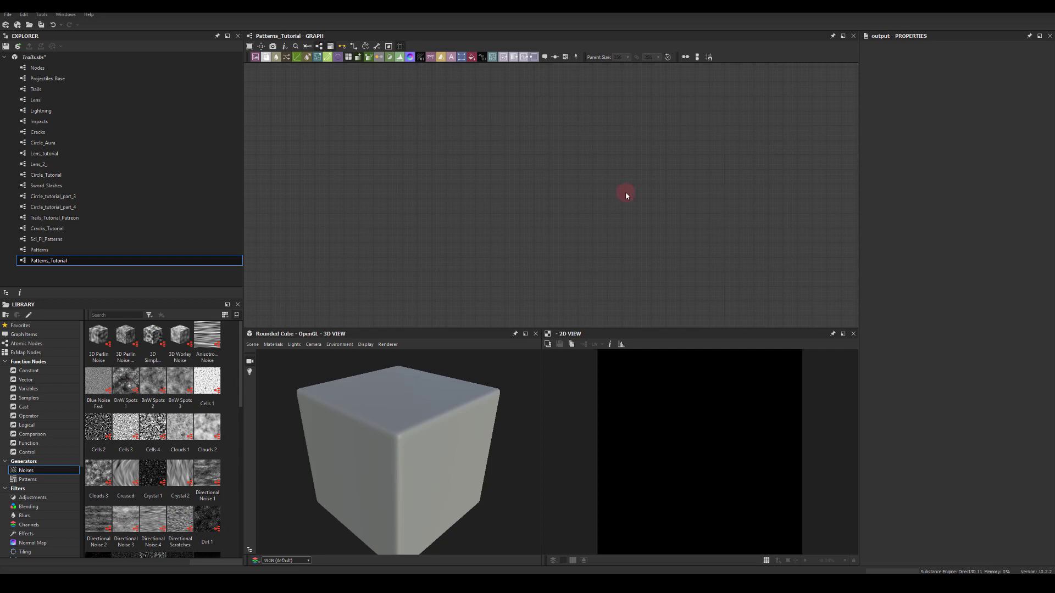
Add a Shape node with the Disc pattern at scale 0.47.
key("space")
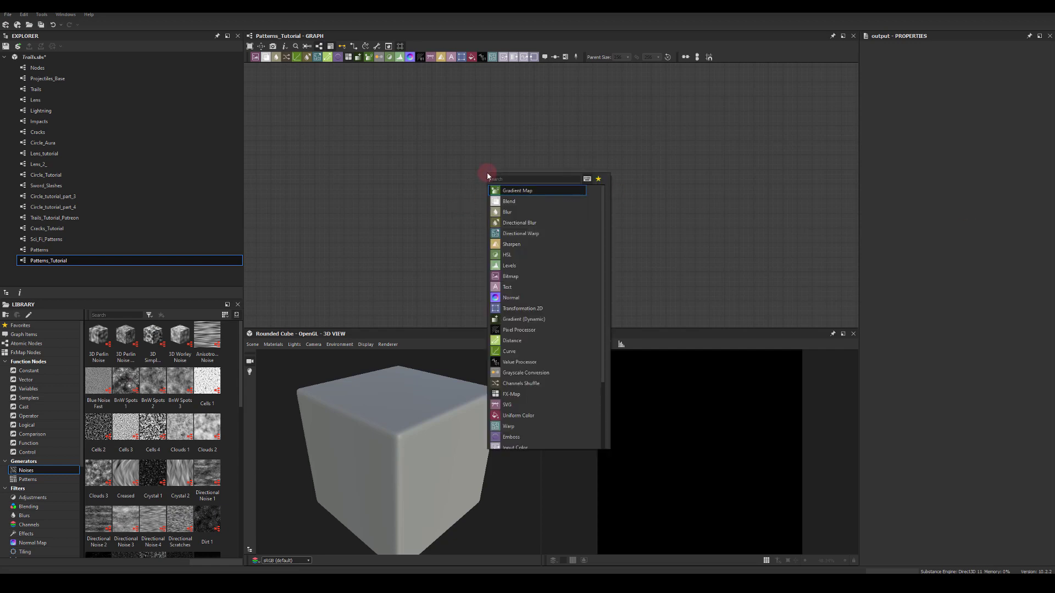
type("shape")
key("Return")
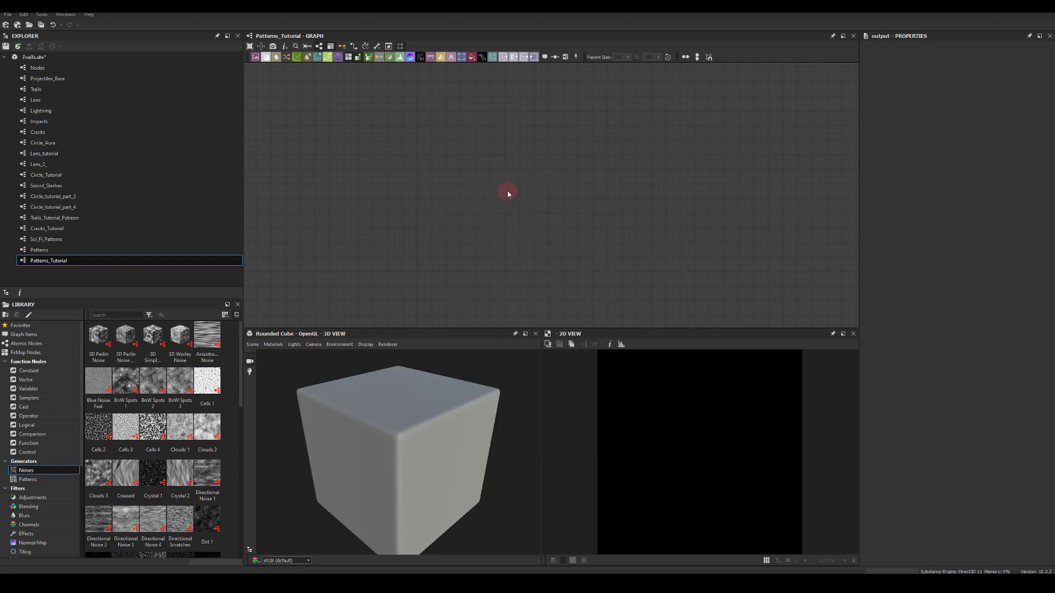
left_click(905, 426)
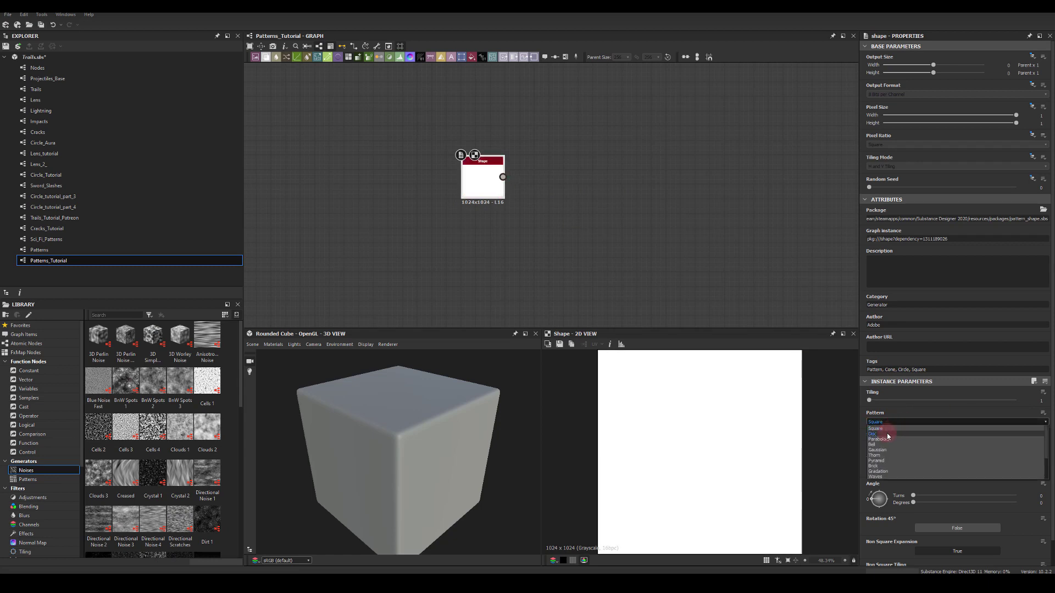
left_click(890, 434)
left_click_drag(475, 189, 446, 190)
left_click(909, 444)
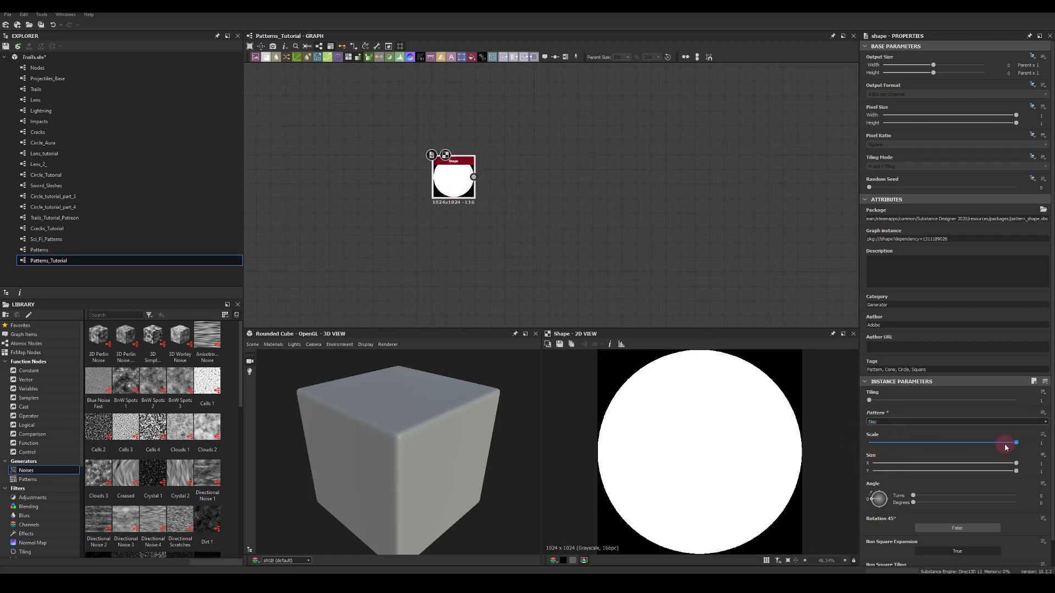
left_click_drag(1006, 448, 938, 443)
left_click_drag(453, 185, 398, 195)
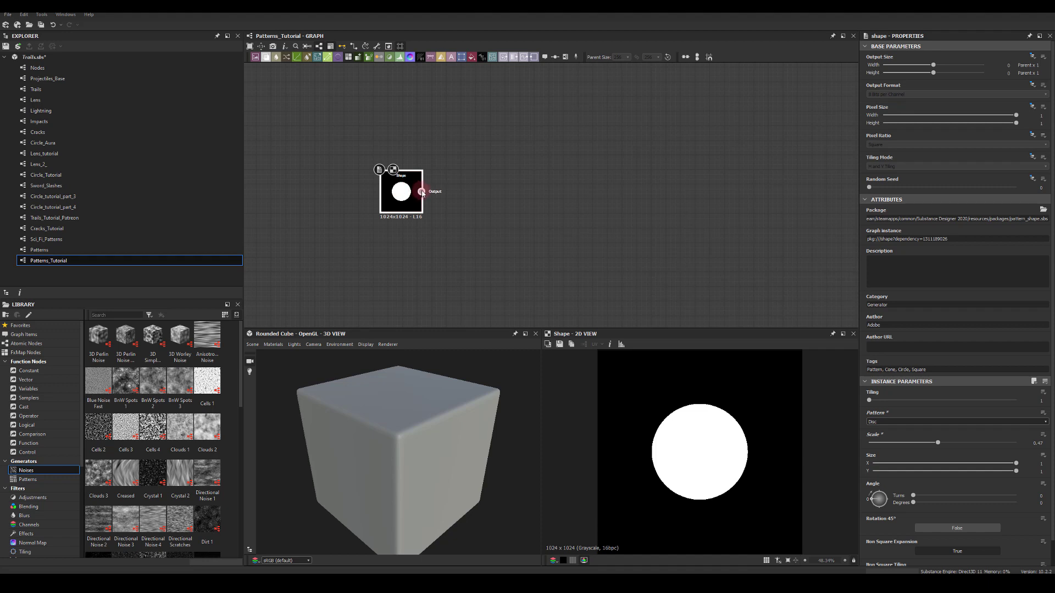
Add a Tile Sampler node fed by the disc Shape's output.
left_click_drag(421, 193, 586, 146)
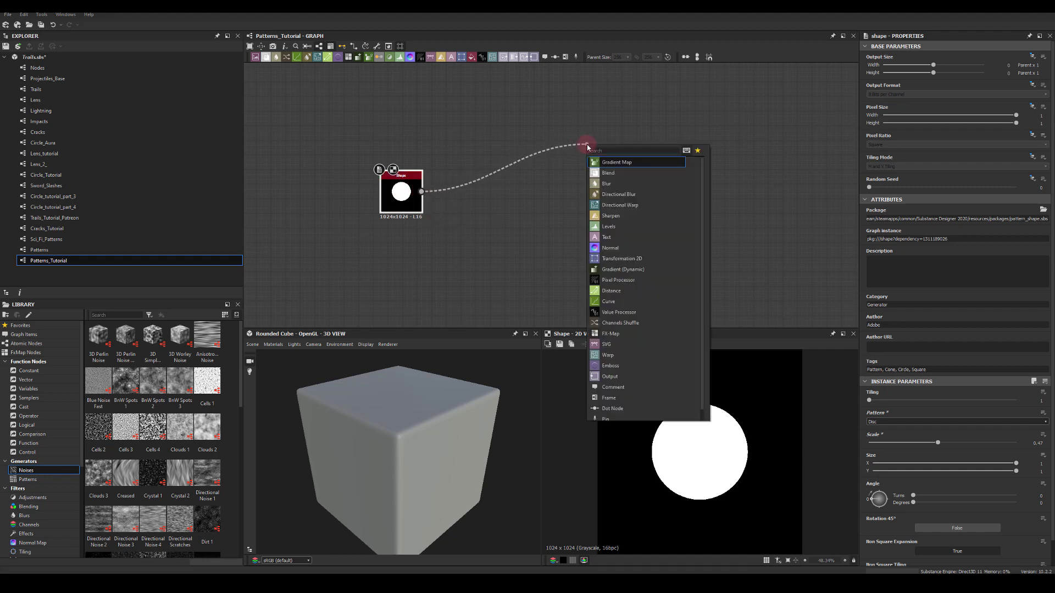
type("tile")
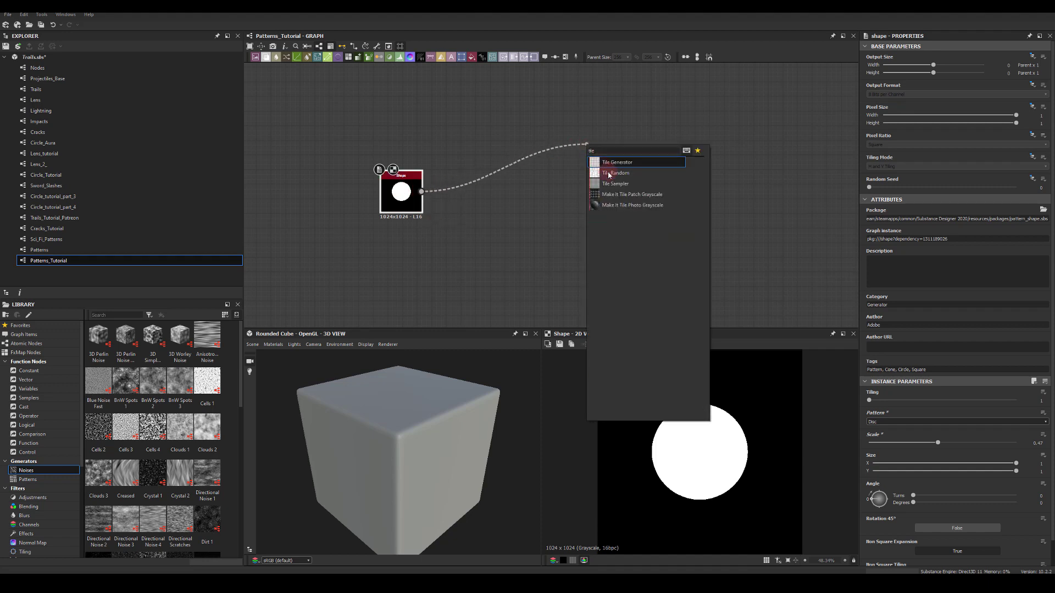
left_click(610, 183)
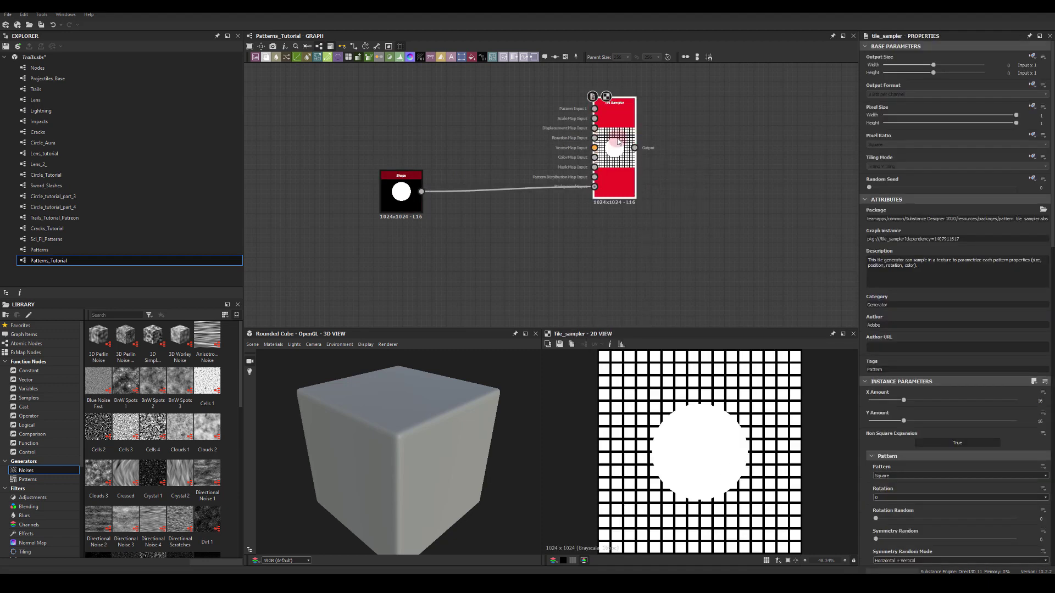
Rewire the disc into the Tile Sampler's top pattern input and preview the sampler.
left_click_drag(401, 192, 492, 193)
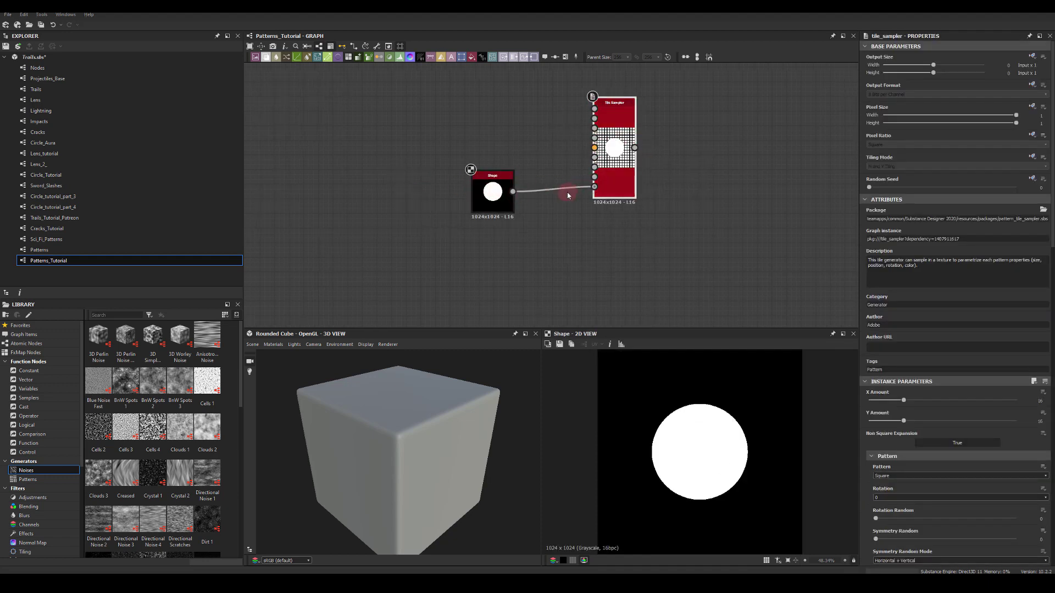
left_click(547, 191)
key("Delete")
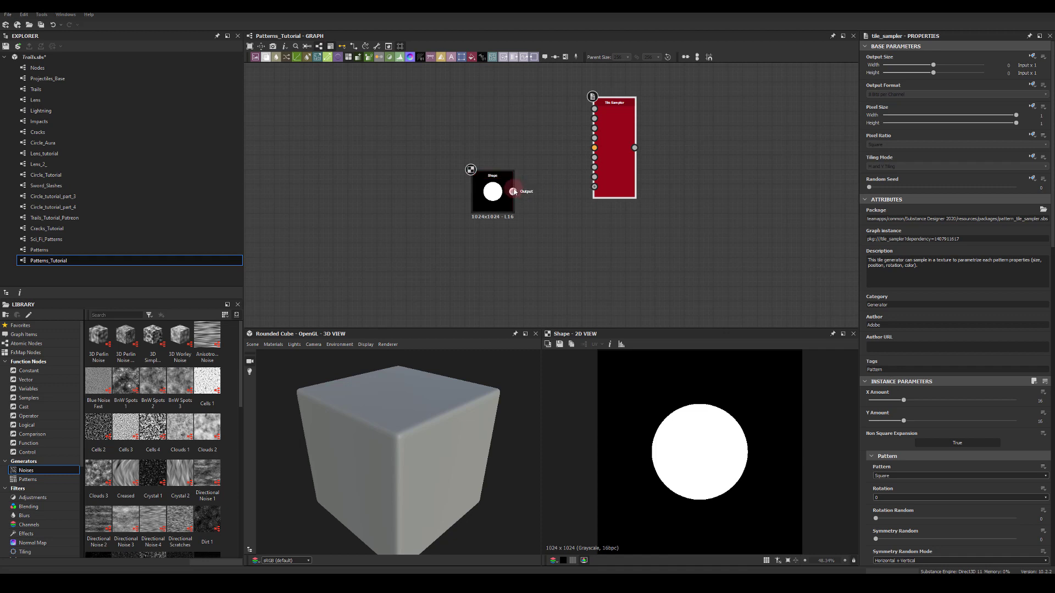
left_click_drag(513, 191, 594, 109)
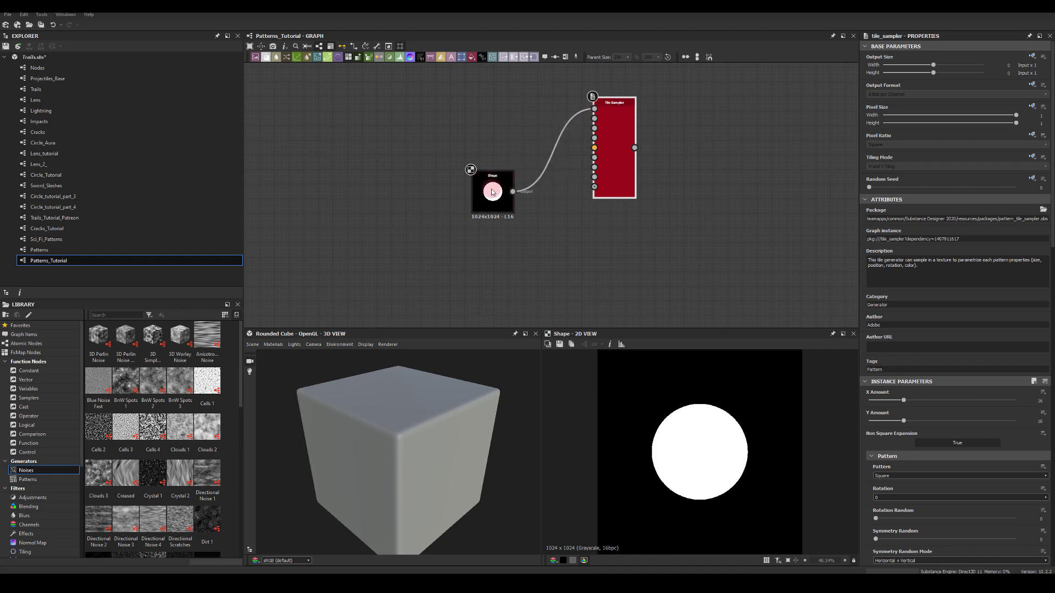
left_click_drag(483, 185, 404, 126)
left_click(613, 147)
double_click(613, 148)
left_click(806, 322)
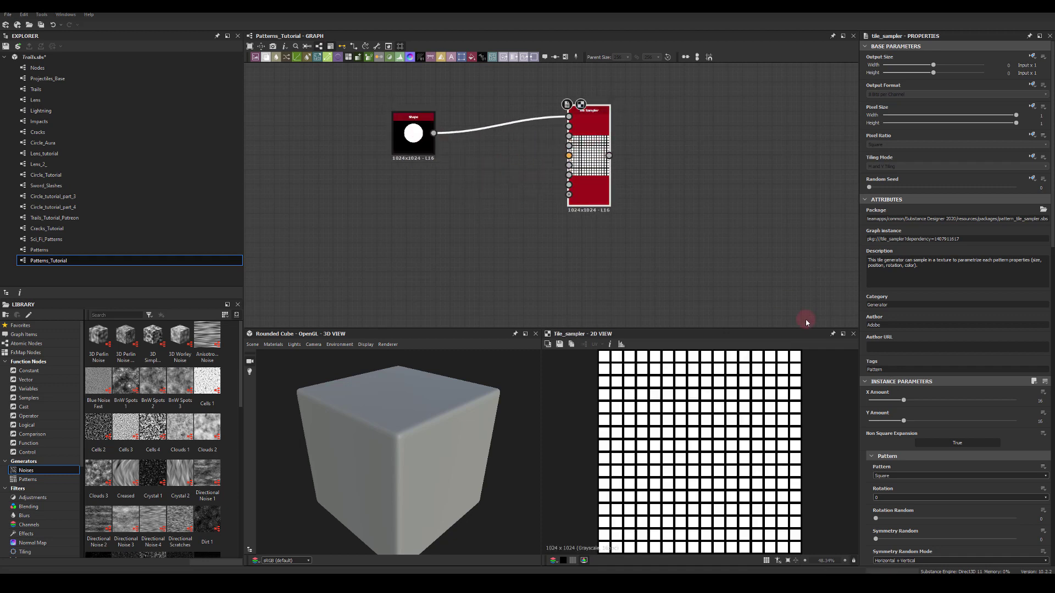
Keep Pattern Input as the tile pattern and set X and Y Amount to 6.
left_click(882, 477)
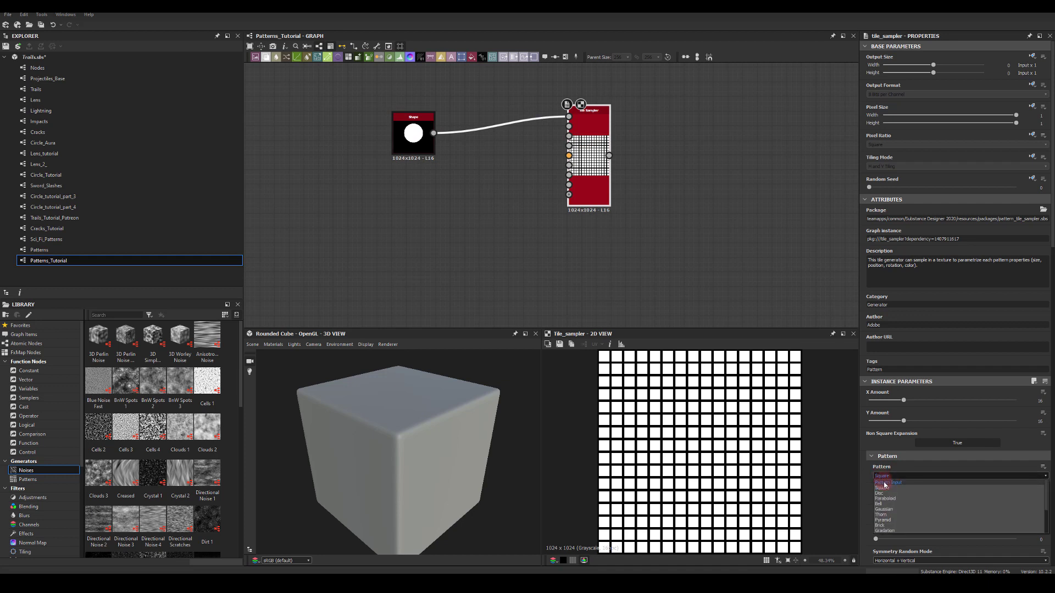
left_click(885, 483)
left_click(883, 476)
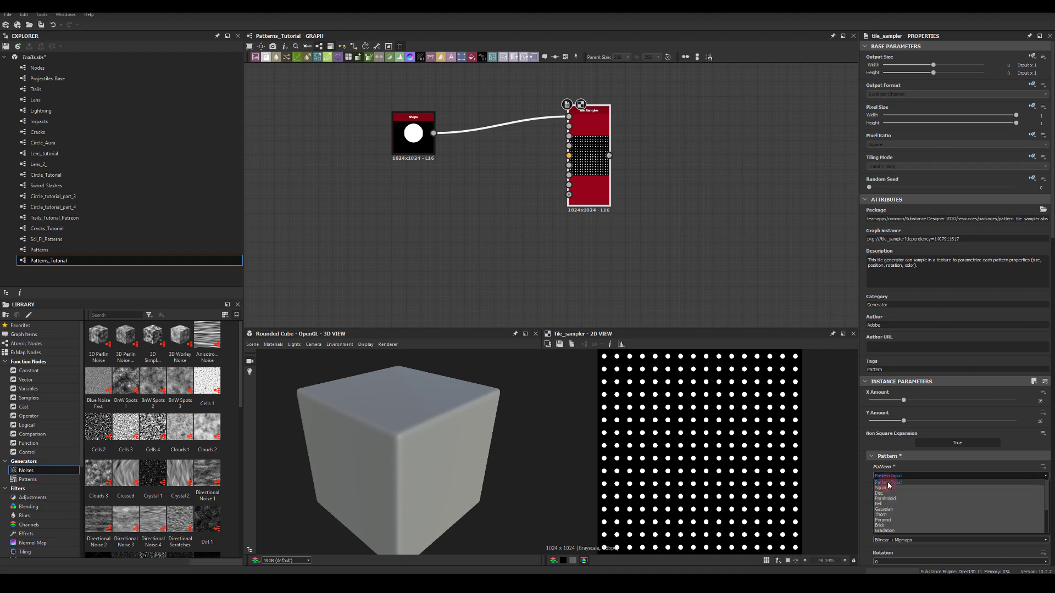
left_click(888, 482)
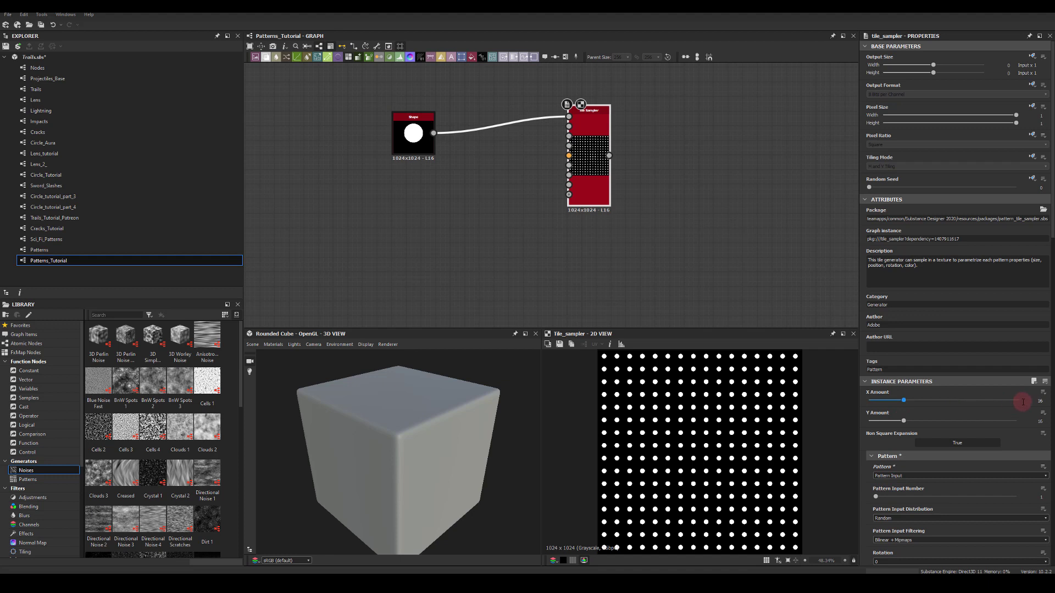
type("6")
left_click(1032, 422)
type("6")
key("Return")
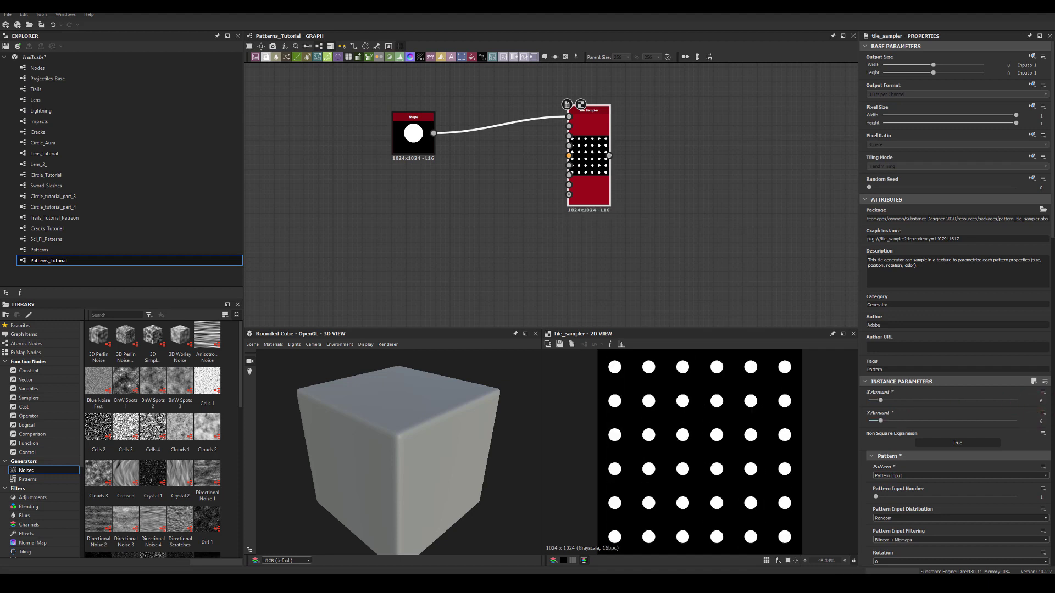
Raise Position Random to scatter the dots and set Offset to 0.5.
scroll(915, 427, "down", 5)
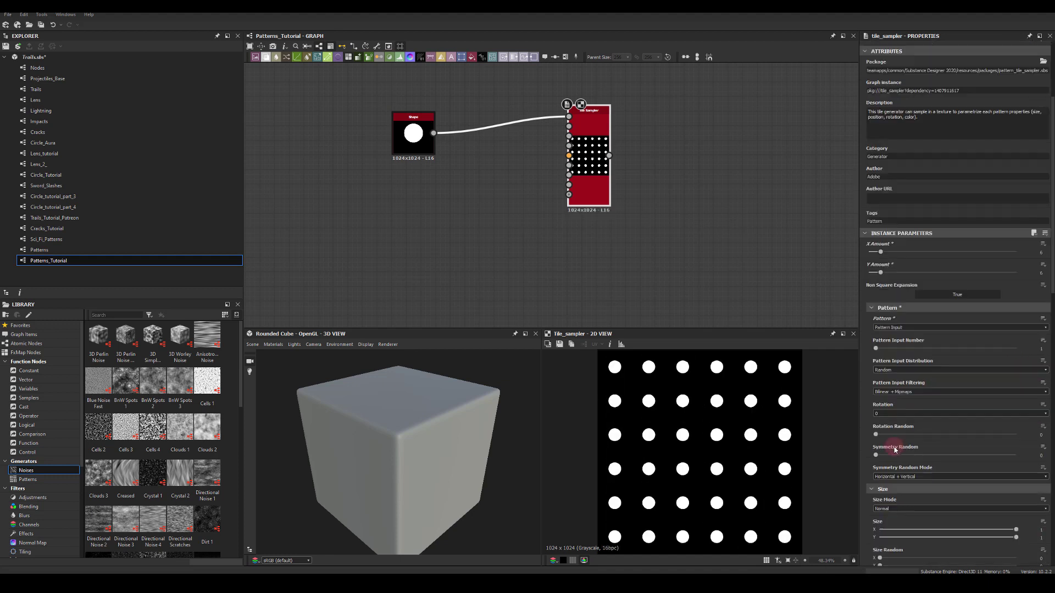
scroll(886, 406, "down", 1)
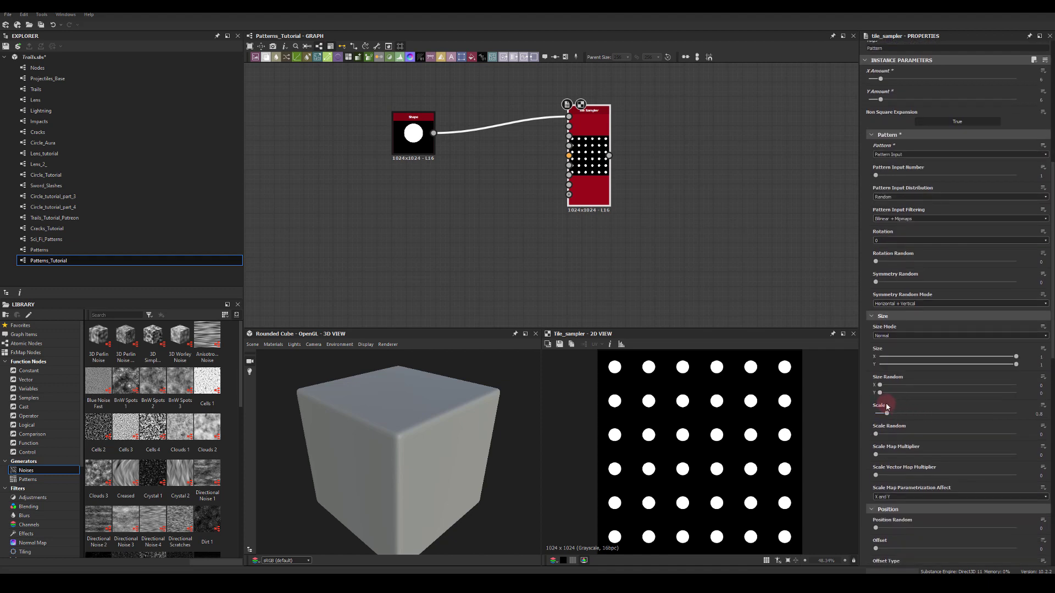
left_click_drag(887, 414, 904, 416)
scroll(906, 411, "down", 3)
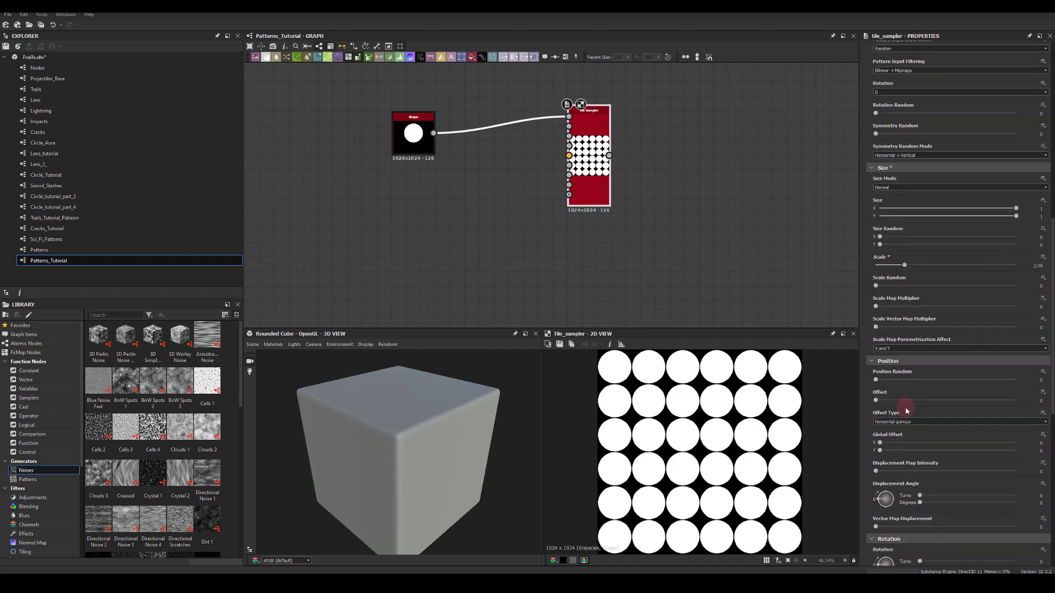
left_click_drag(878, 382, 977, 380)
type("0.5")
key("Return")
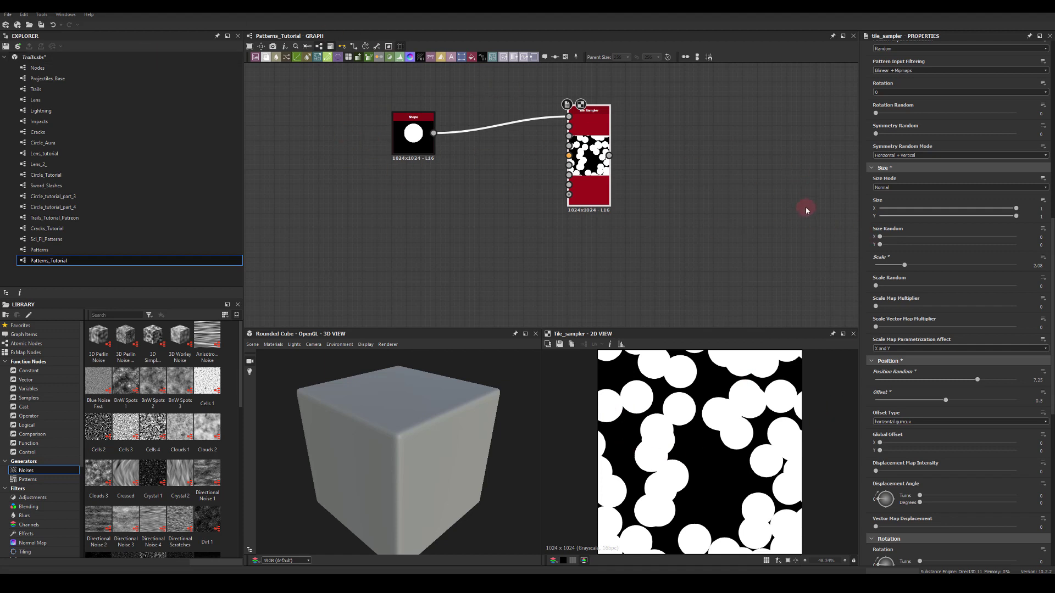
Raise Size Random X and Scale Random so the blobs vary in size.
left_click_drag(880, 238, 941, 239)
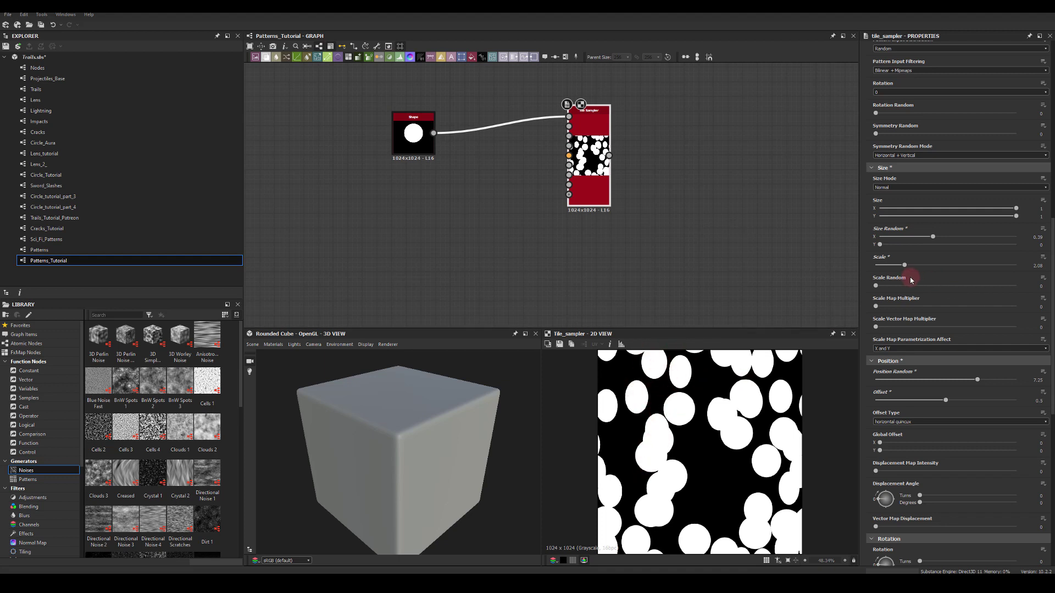
left_click_drag(878, 286, 931, 270)
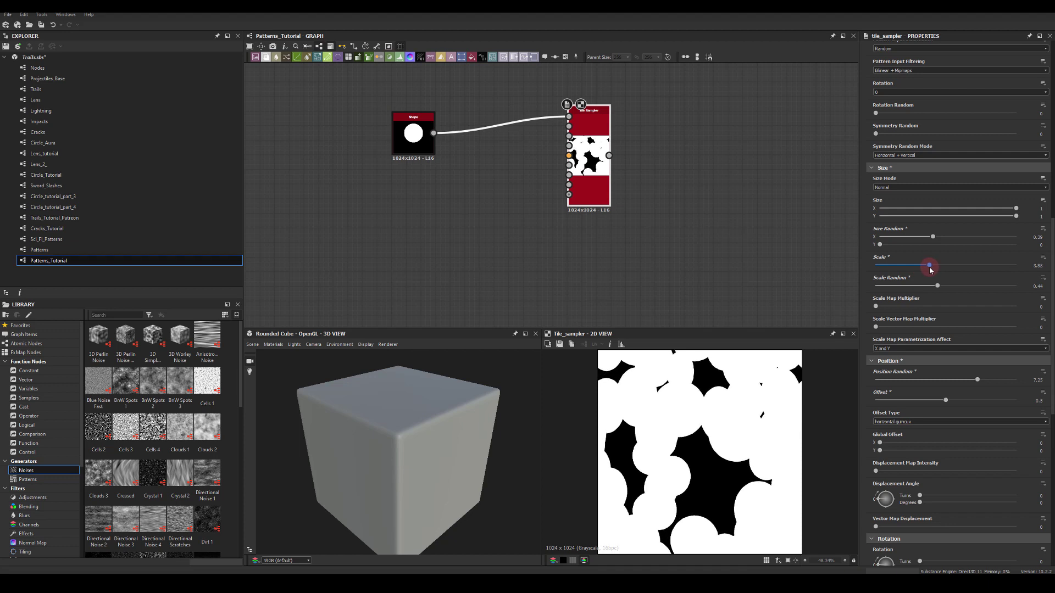
middle_click_drag(754, 133, 653, 174)
left_click_drag(509, 196, 621, 168)
Add a Transformation 2D after the Tile Sampler with Stretch Height at 200%.
type("trans")
left_click(660, 188)
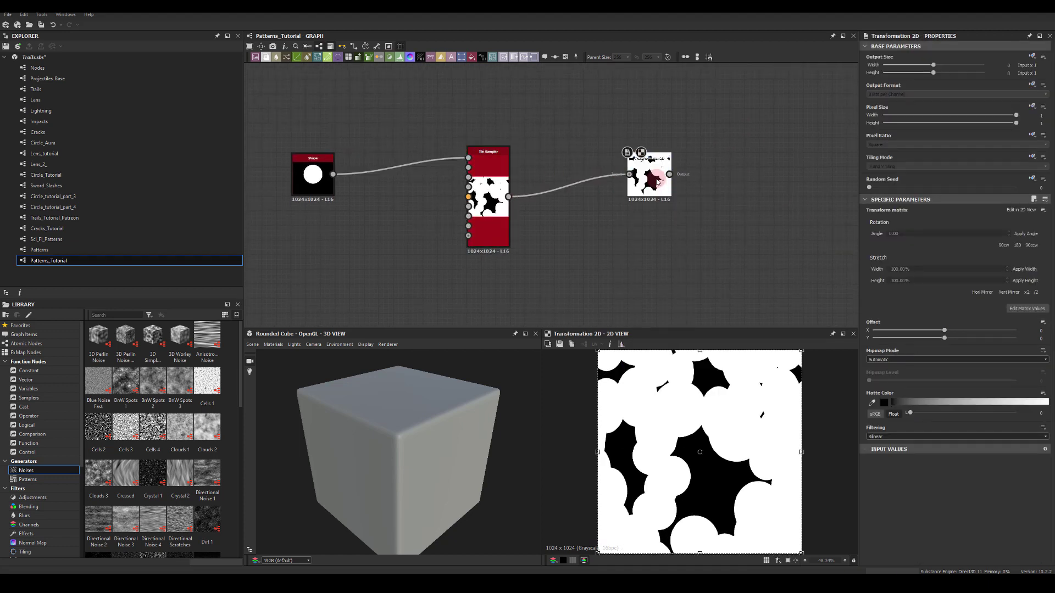
left_click(915, 281)
type("200")
key("Return")
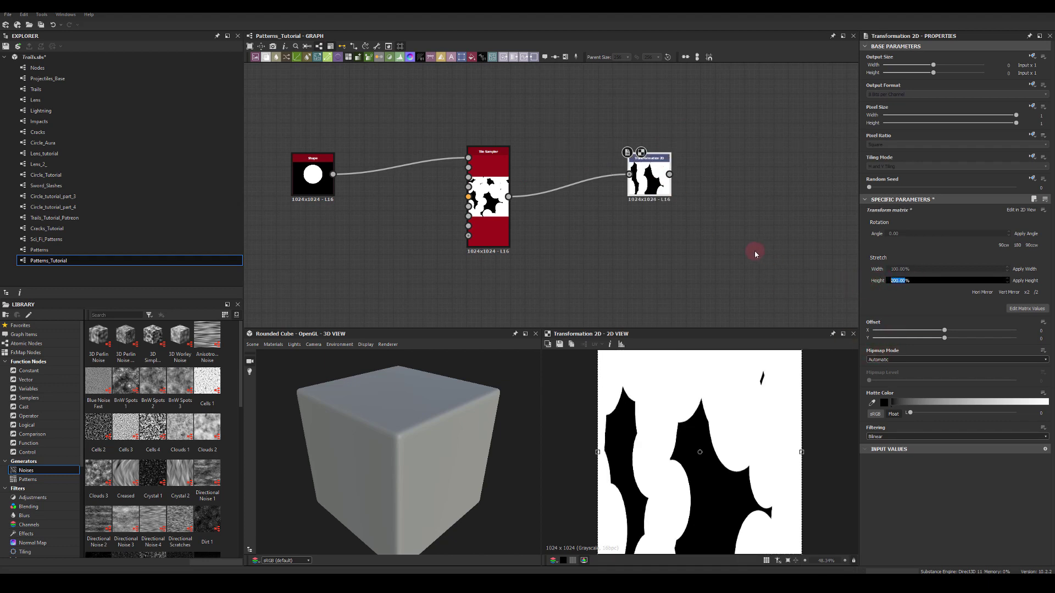
left_click(754, 252)
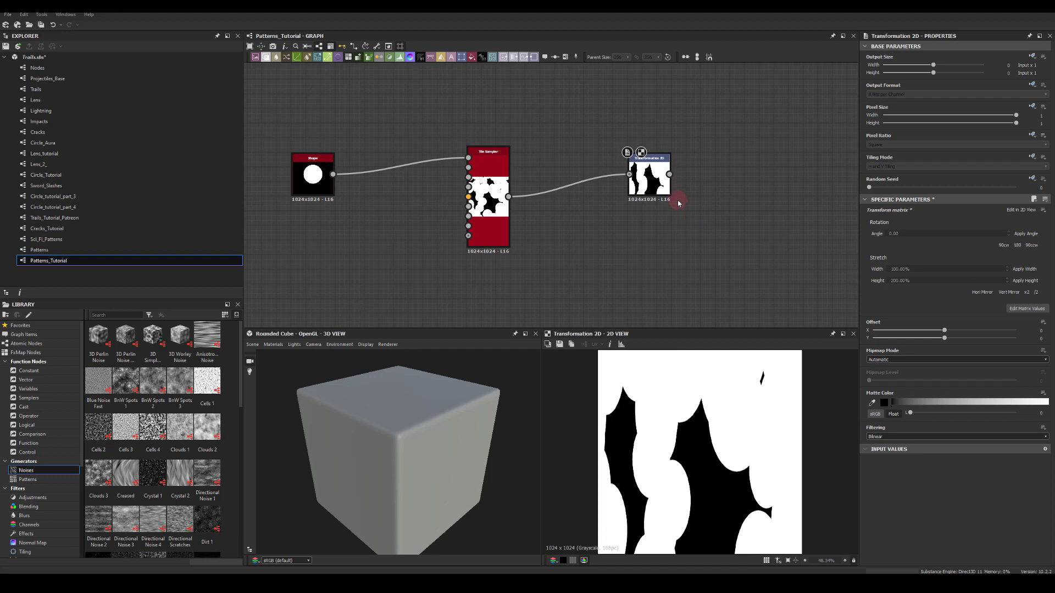
Add a Blend node with the Transformation 2D wired into its Foreground input.
left_click_drag(670, 175, 756, 228)
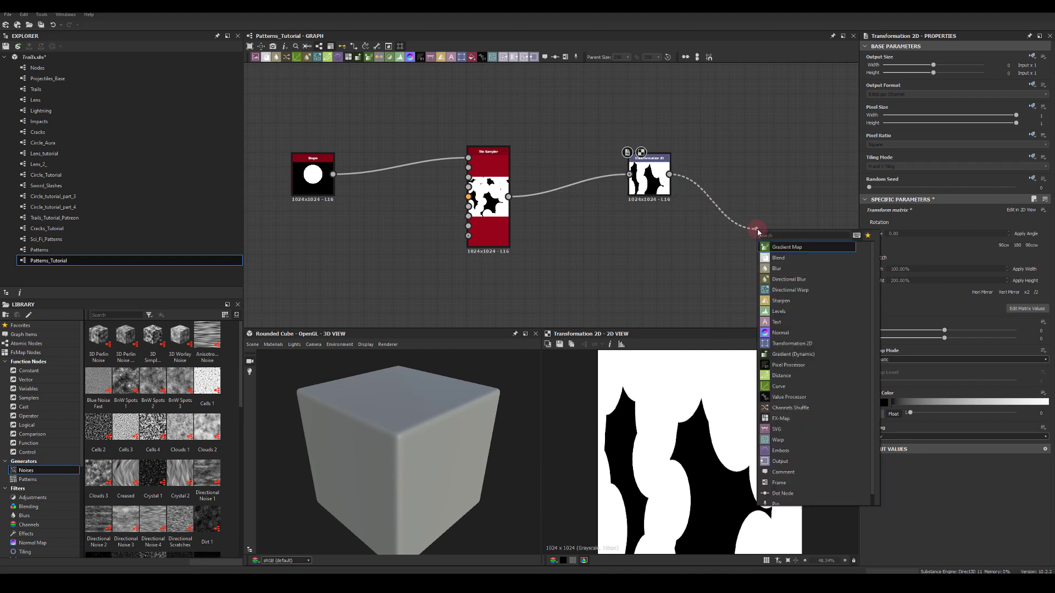
type("bl")
left_click(774, 248)
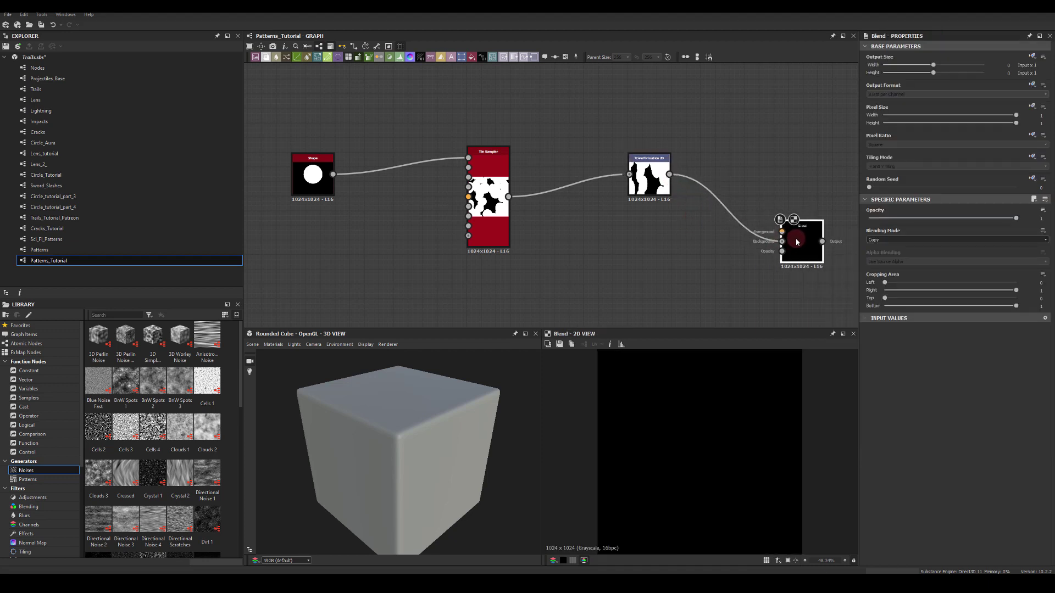
left_click_drag(670, 175, 789, 238)
Undo the Blend Background link and add a new Shape node below.
key("ctrl+z")
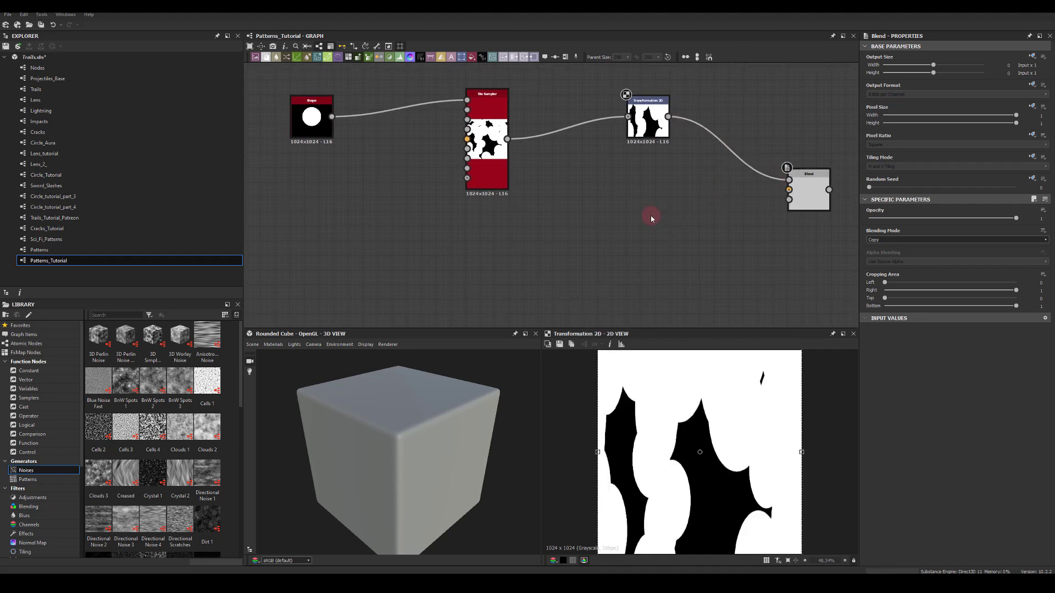
key("space")
type("shape")
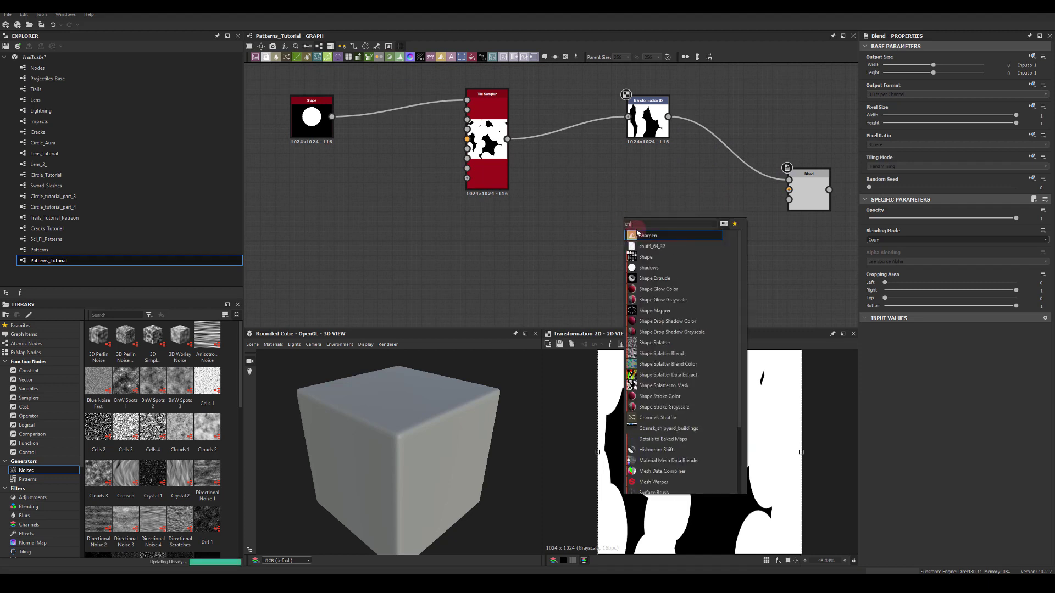
key("Return")
left_click_drag(624, 221, 690, 325)
Set the new Shape to Disc and narrow its width into a tall ellipse.
left_click(890, 422)
left_click(894, 440)
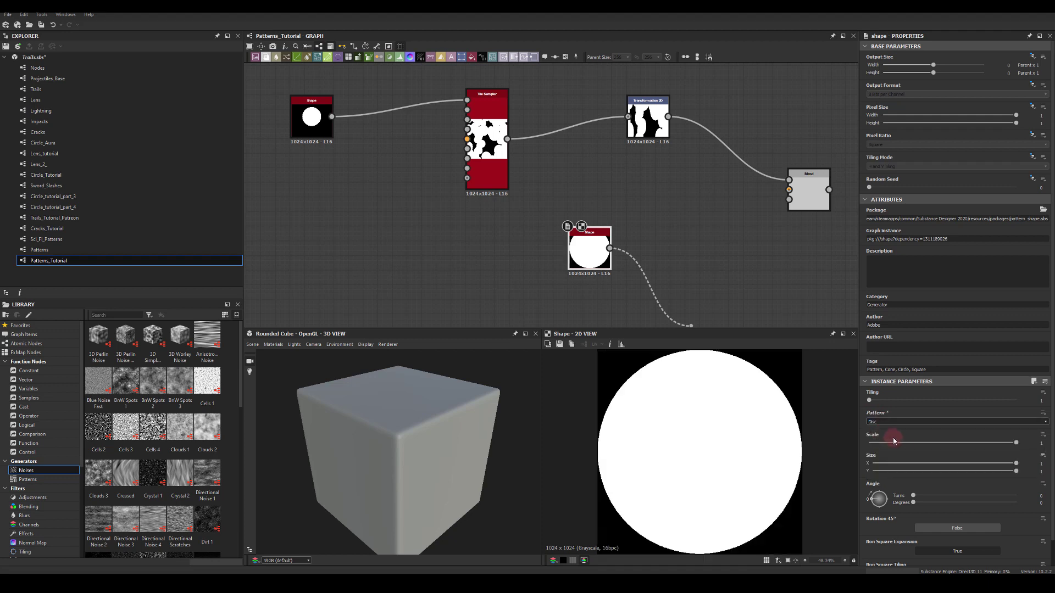
left_click_drag(1016, 463, 953, 464)
left_click_drag(1017, 443, 960, 465)
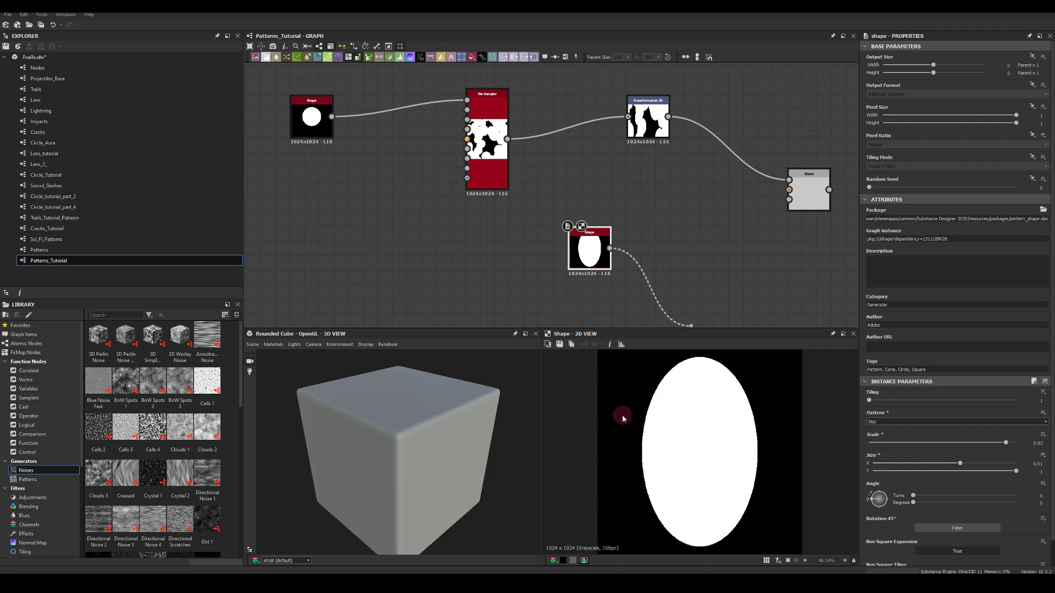
left_click_drag(741, 363, 790, 189)
Wire the ellipse into Blend and set its Blending Mode to Subtract.
double_click(808, 186)
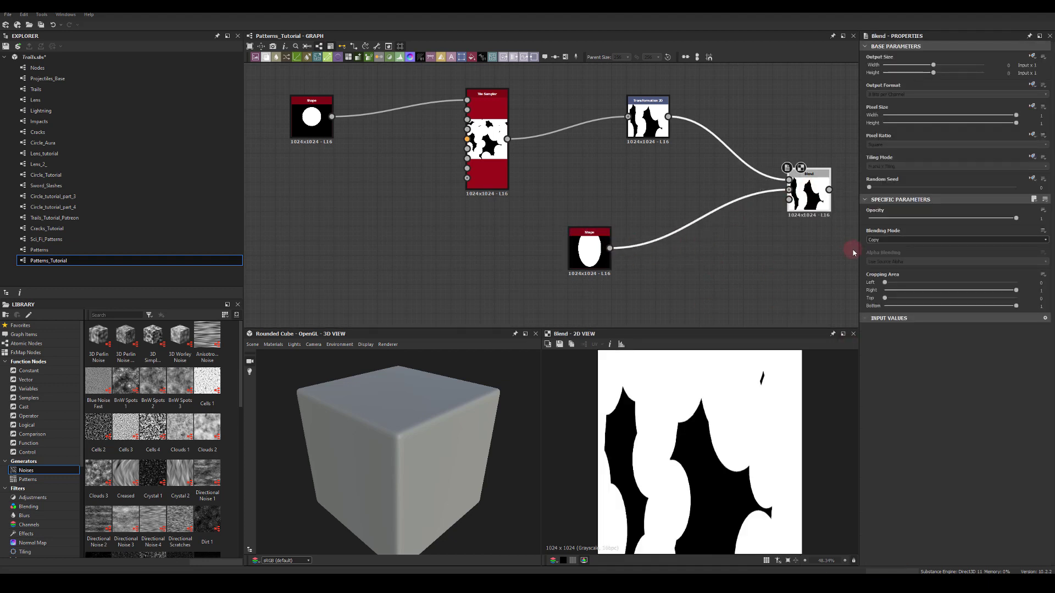
left_click(880, 240)
left_click(885, 256)
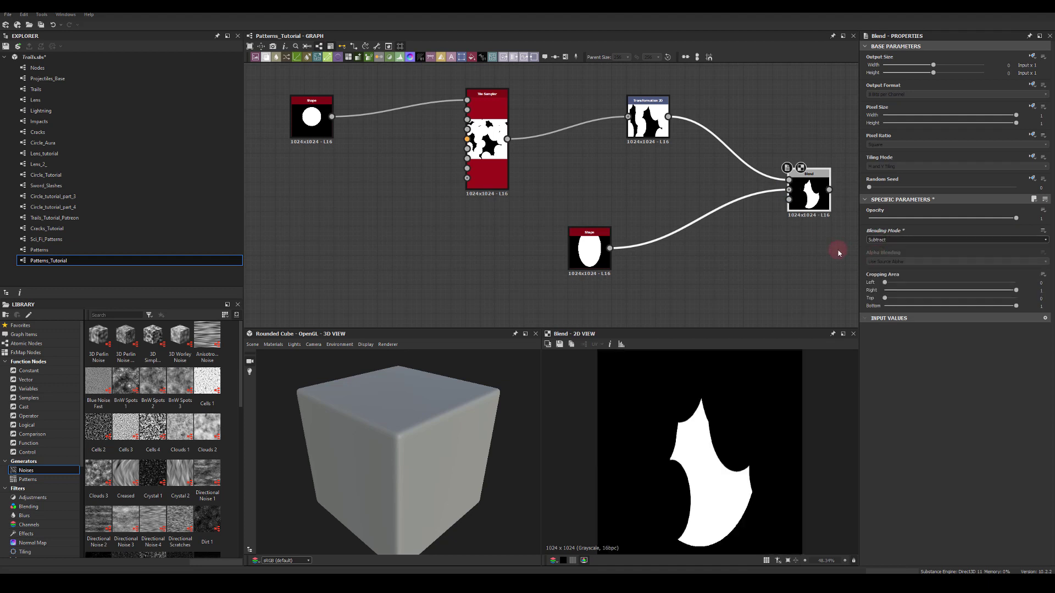
left_click(682, 173)
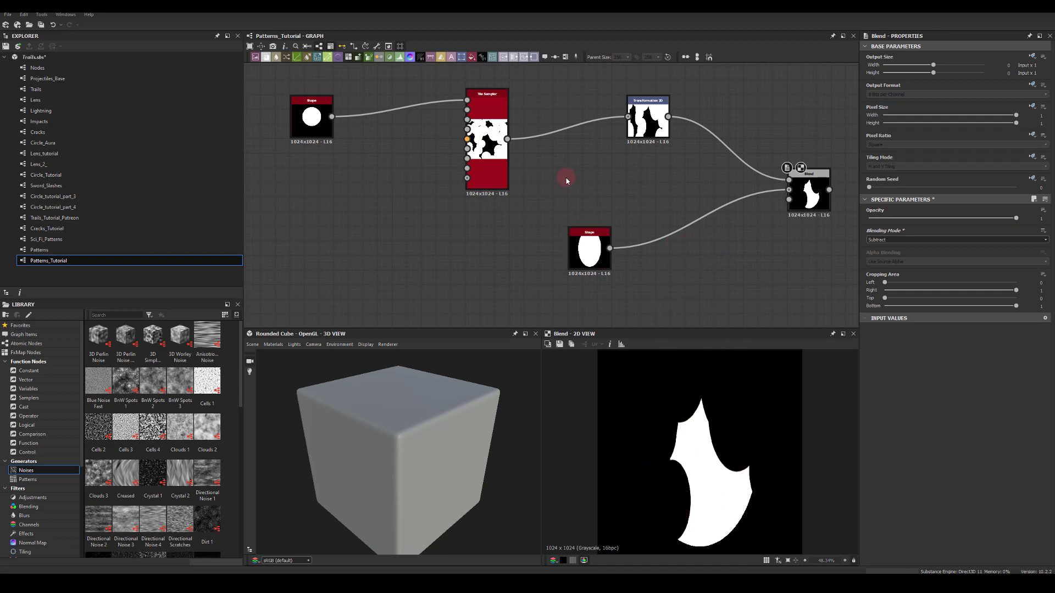
left_click_drag(588, 247, 605, 270)
middle_click_drag(599, 209, 652, 158)
middle_click_drag(391, 153, 428, 186)
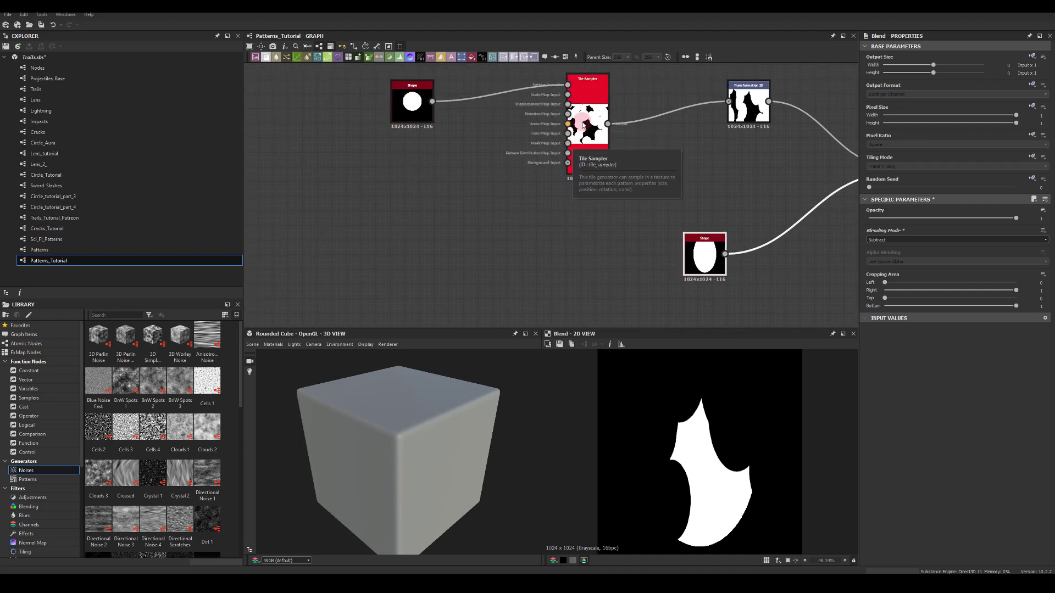
Tune the Tile Sampler's Position Random, settling at about 7.37.
left_click(588, 118)
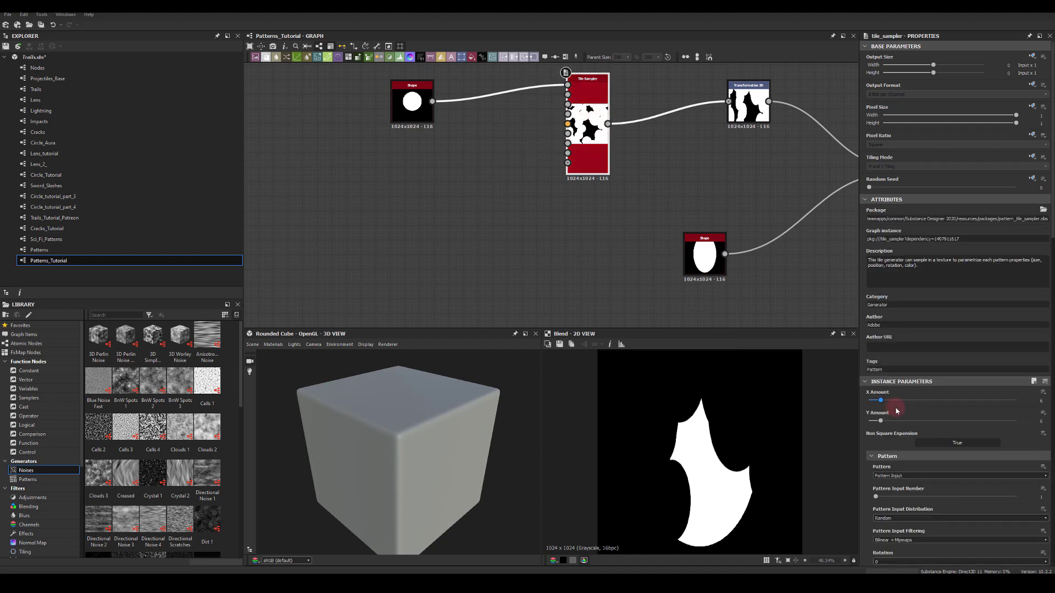
scroll(955, 381, "down", 3)
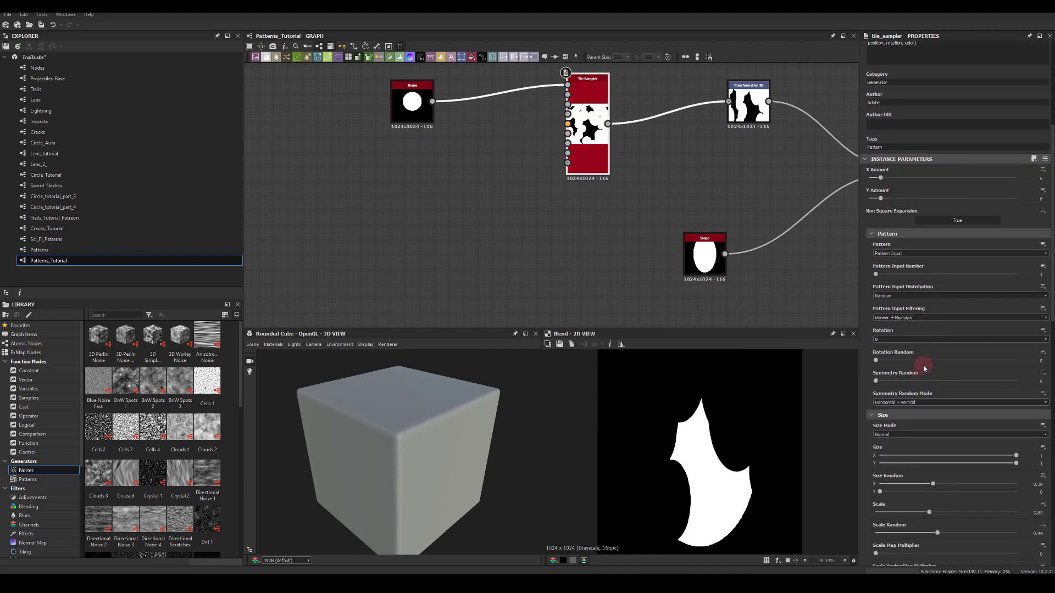
scroll(924, 377, "down", 8)
scroll(916, 358, "down", 3)
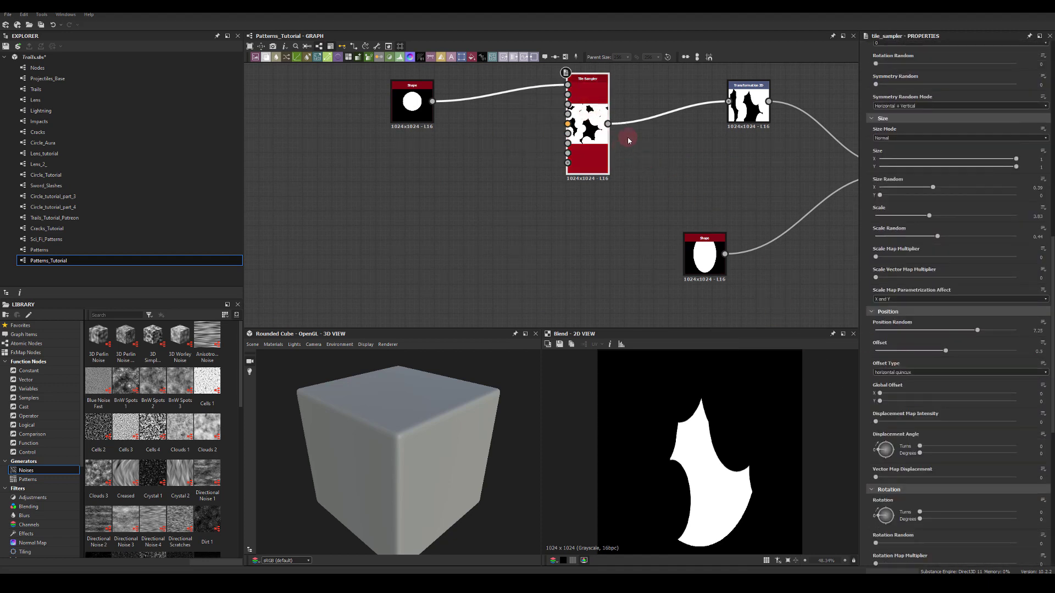
left_click_drag(977, 333, 953, 330)
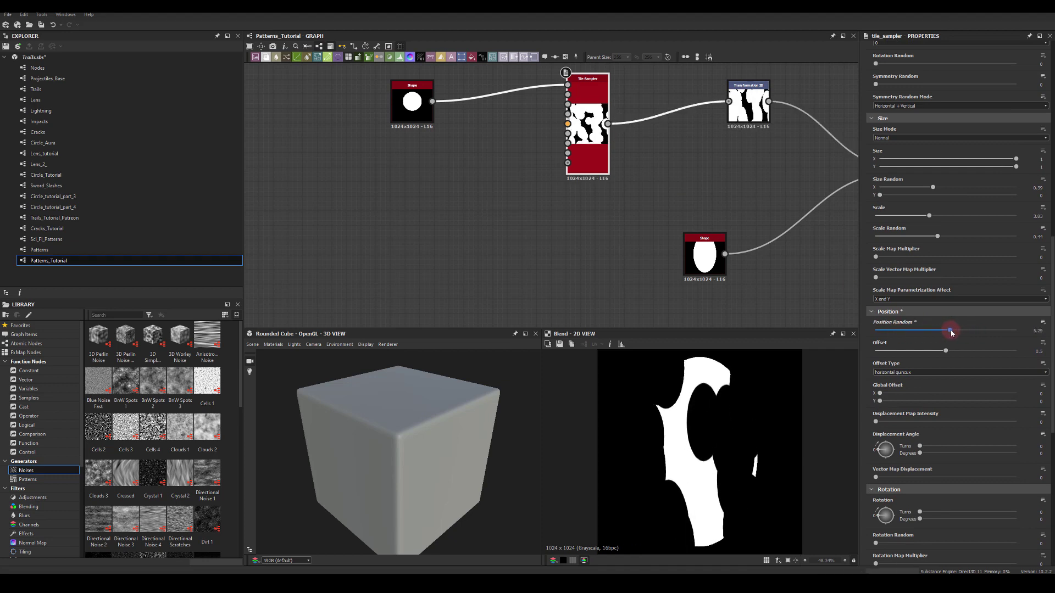
left_click(691, 414)
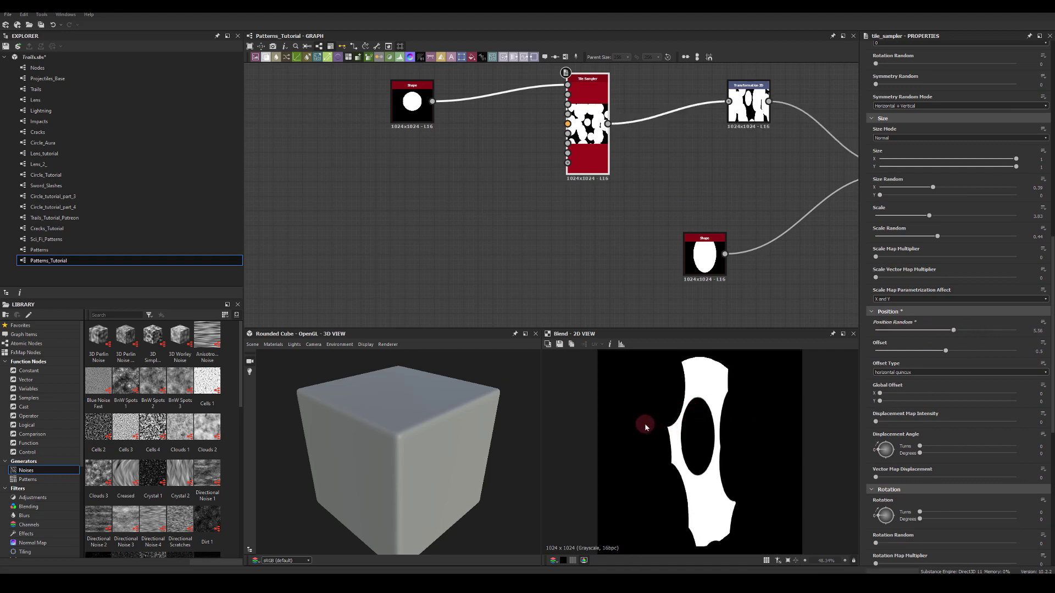
left_click_drag(953, 331, 978, 333)
left_click(401, 119)
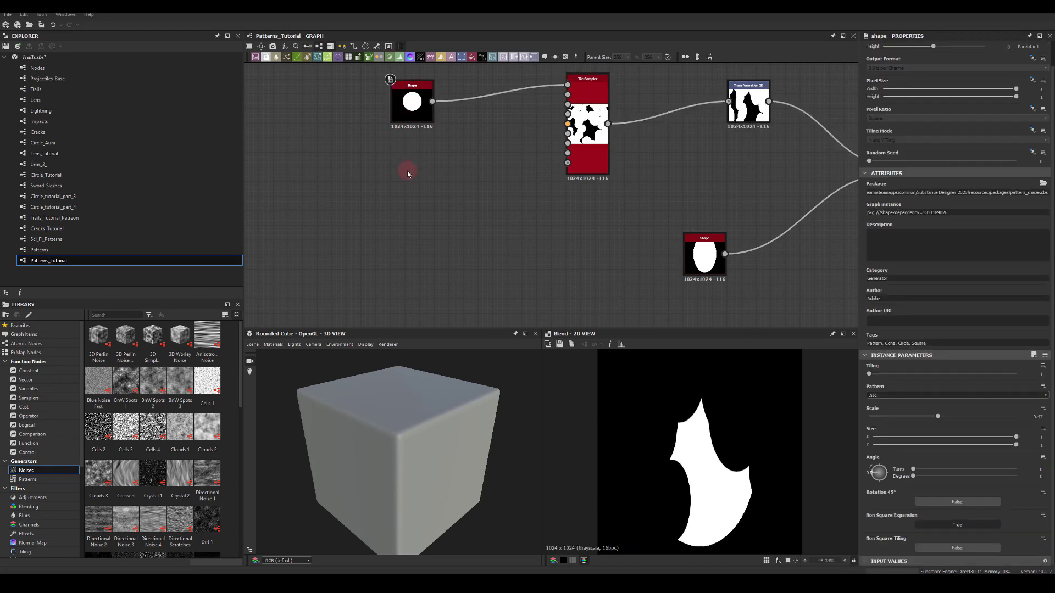
Duplicate the disc Shape into the Mask Map input and raise Mask Map Threshold to 1.
key("ctrl+d")
left_click_drag(522, 197, 568, 154)
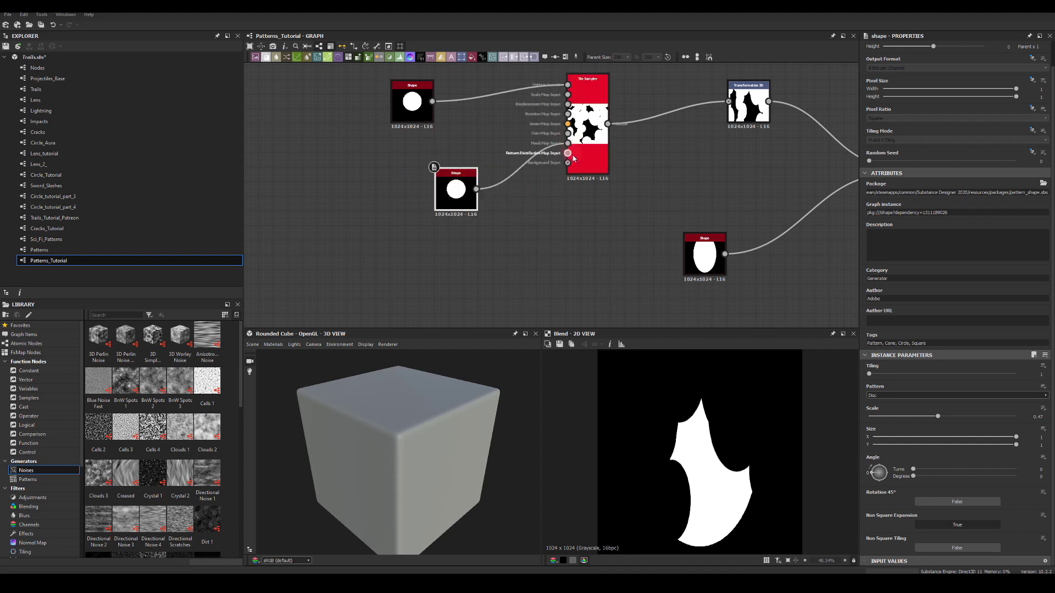
left_click(584, 125)
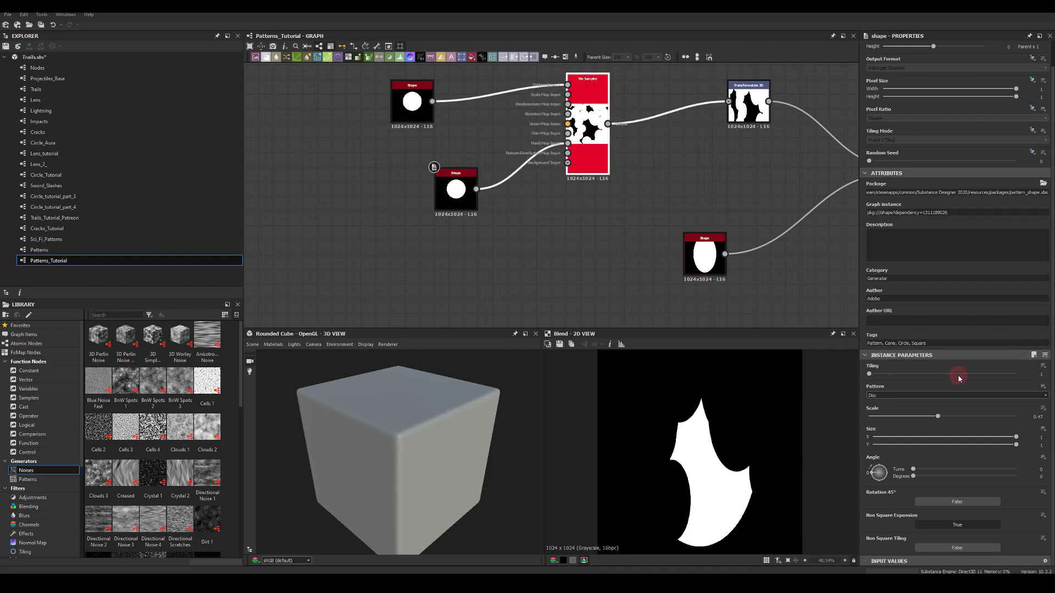
scroll(922, 377, "down", 6)
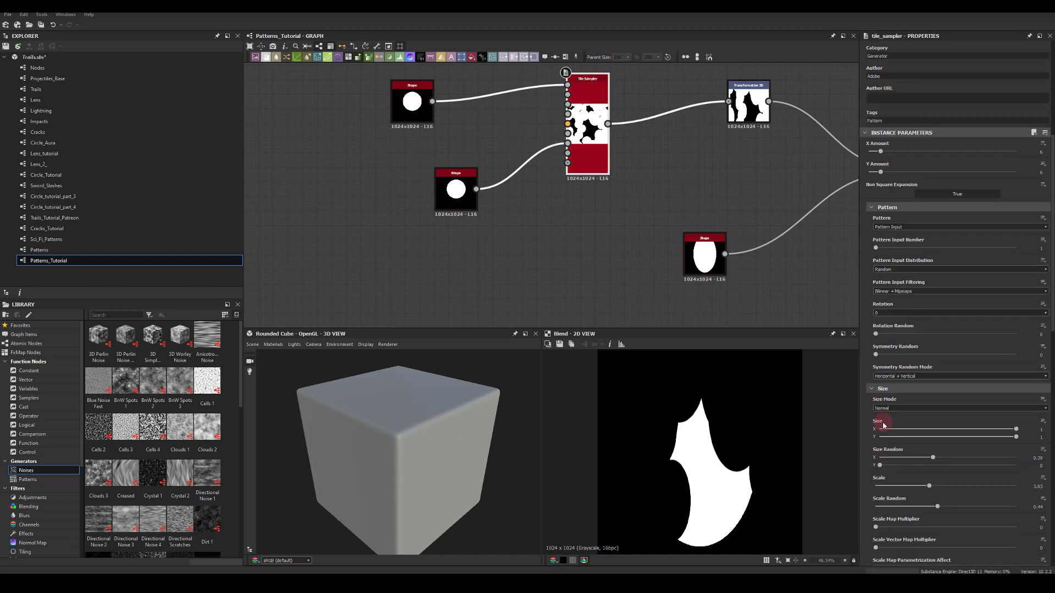
scroll(881, 415, "down", 10)
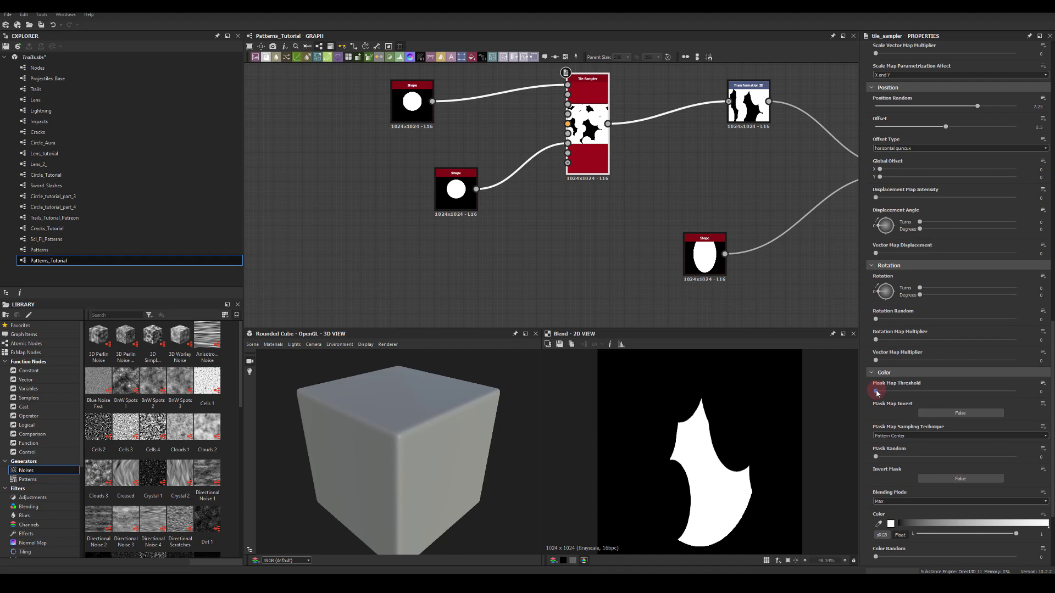
left_click_drag(877, 393, 1033, 394)
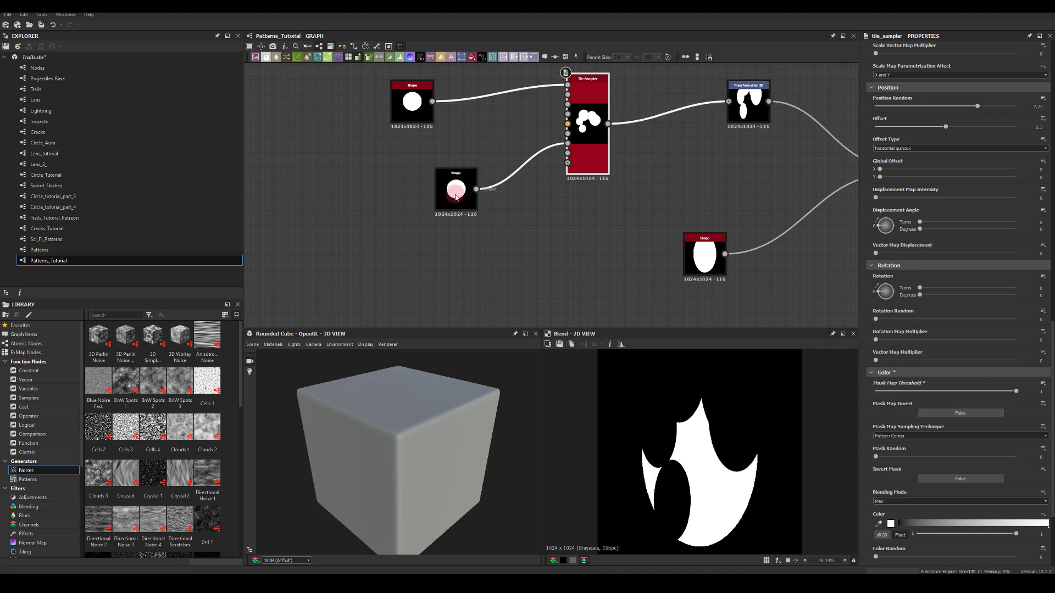
Set the duplicate mask circle's scale to about 0.48.
left_click_drag(451, 199, 422, 199)
left_click(419, 195)
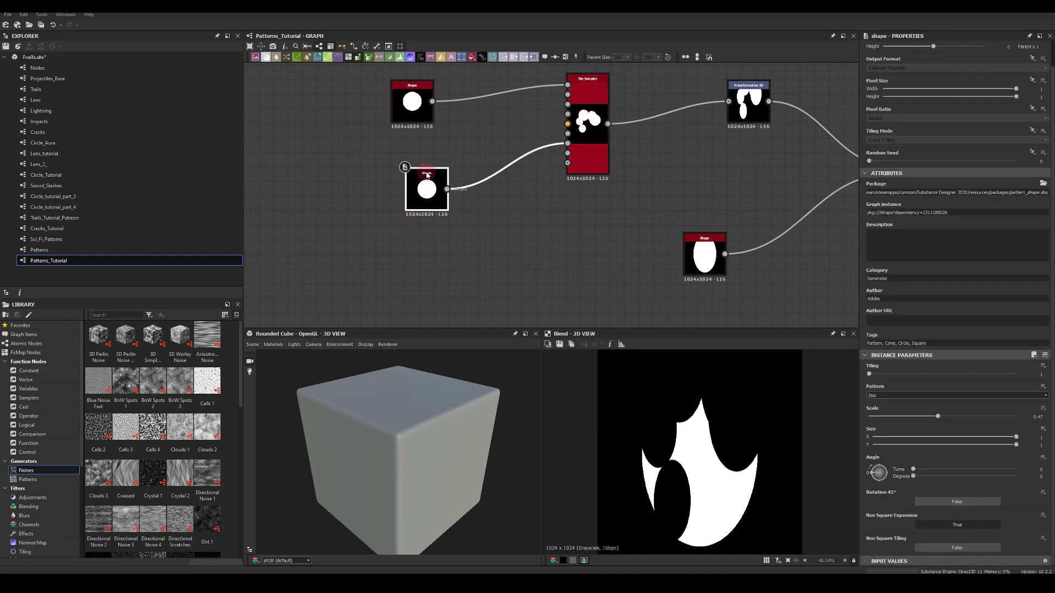
mouse_move(937, 417)
left_mouse_down()
mouse_move(921, 411)
mouse_move(939, 411)
left_mouse_up()
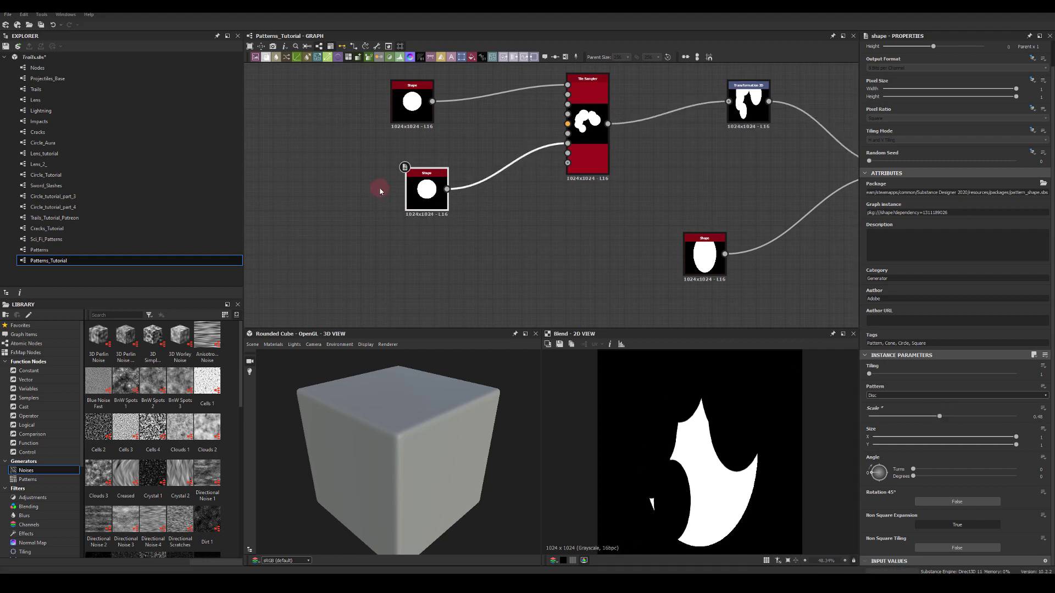
left_click_drag(419, 190, 317, 198)
Insert an Invert Grayscale node between the mask disc and the Tile Sampler.
left_click_drag(394, 215, 423, 219)
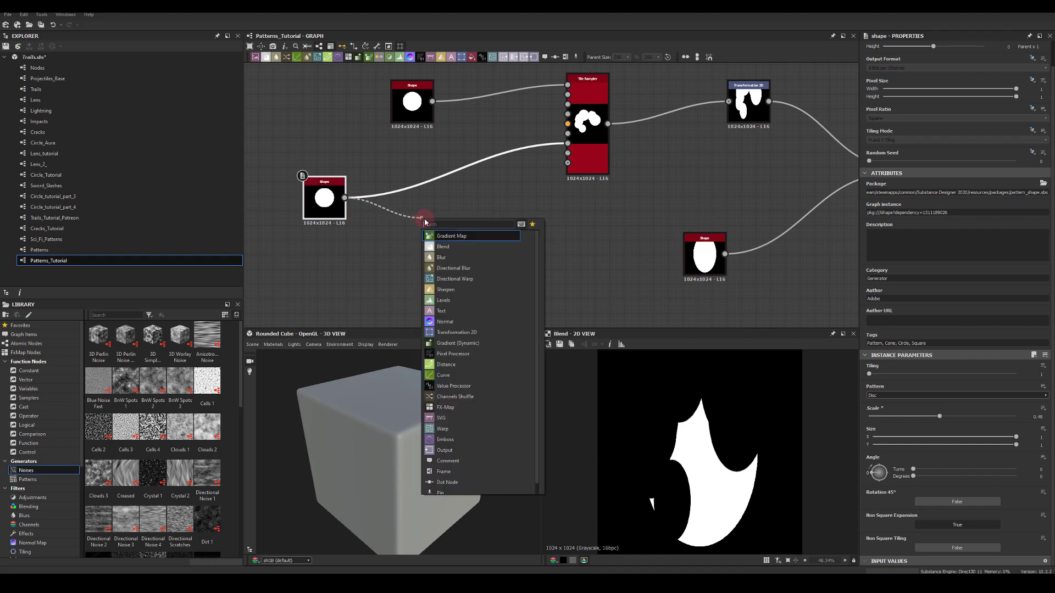
type("inv")
left_click(440, 237)
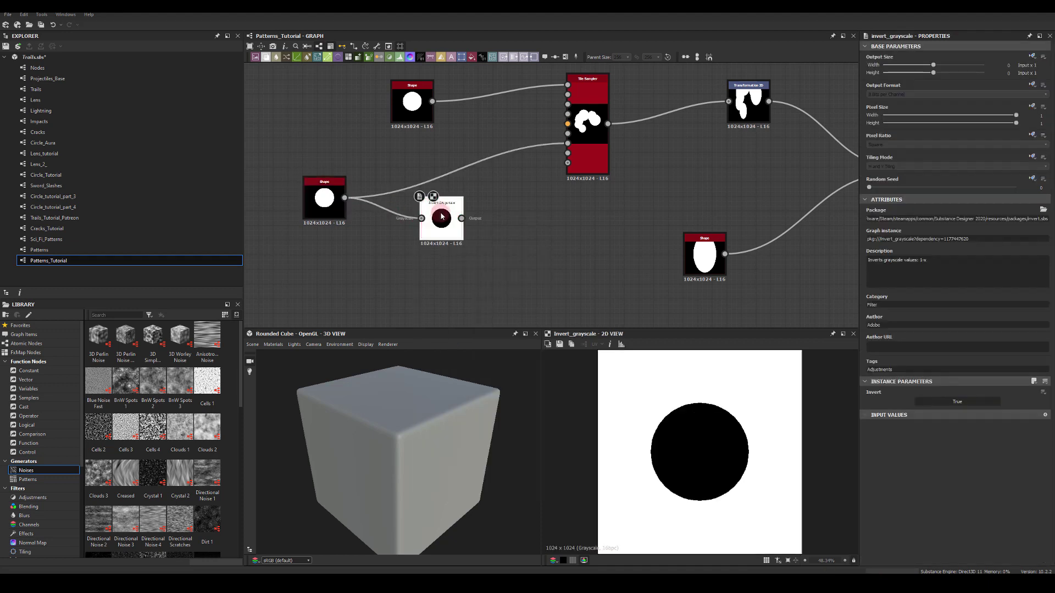
left_click_drag(448, 210, 570, 143)
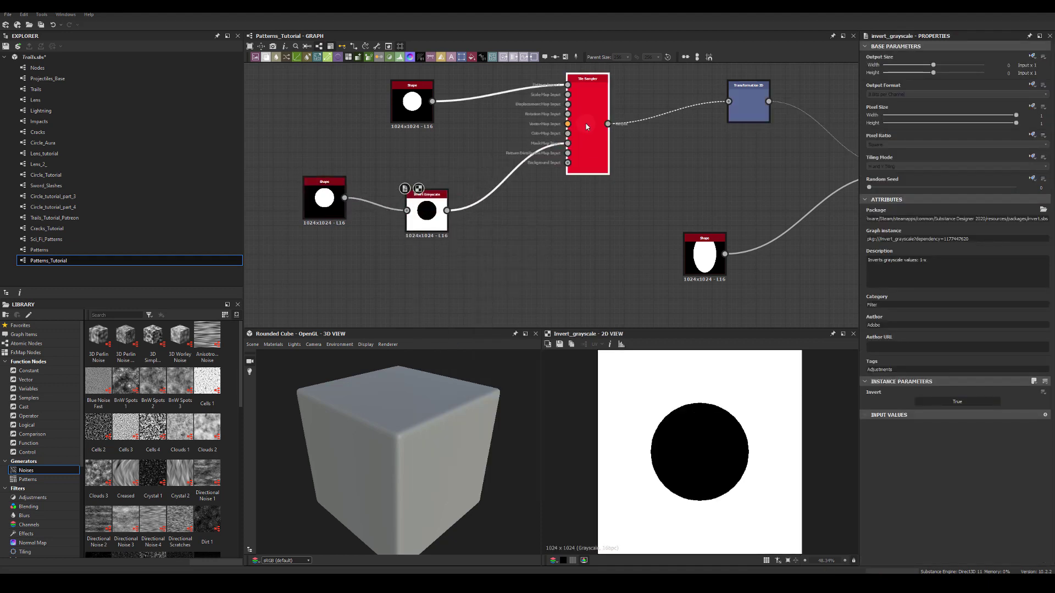
left_click(587, 127)
middle_click_drag(710, 192, 540, 182)
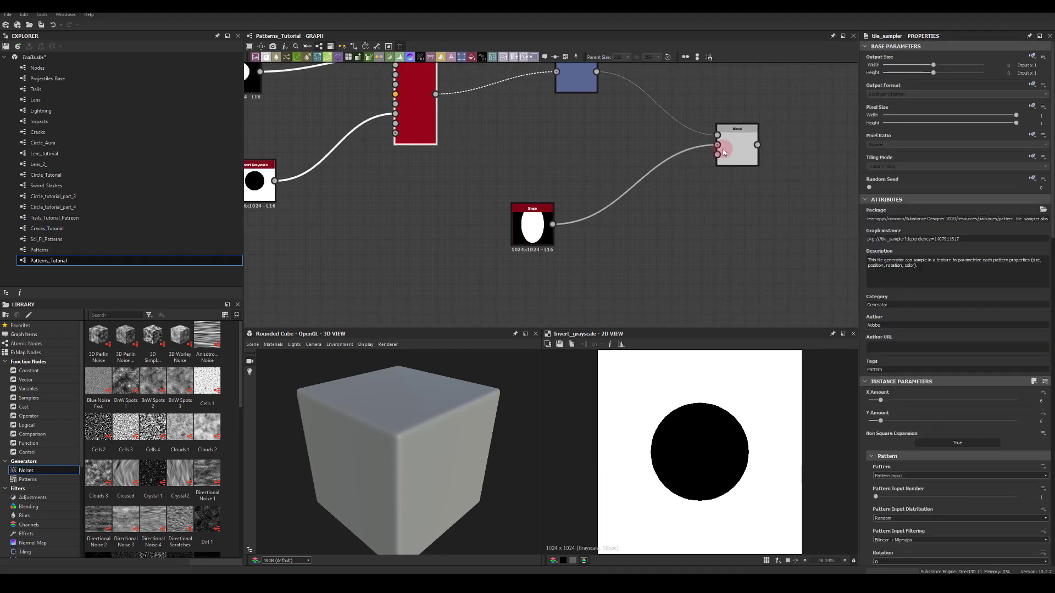
left_click(739, 144)
middle_click_drag(419, 125, 521, 172)
left_click(515, 157)
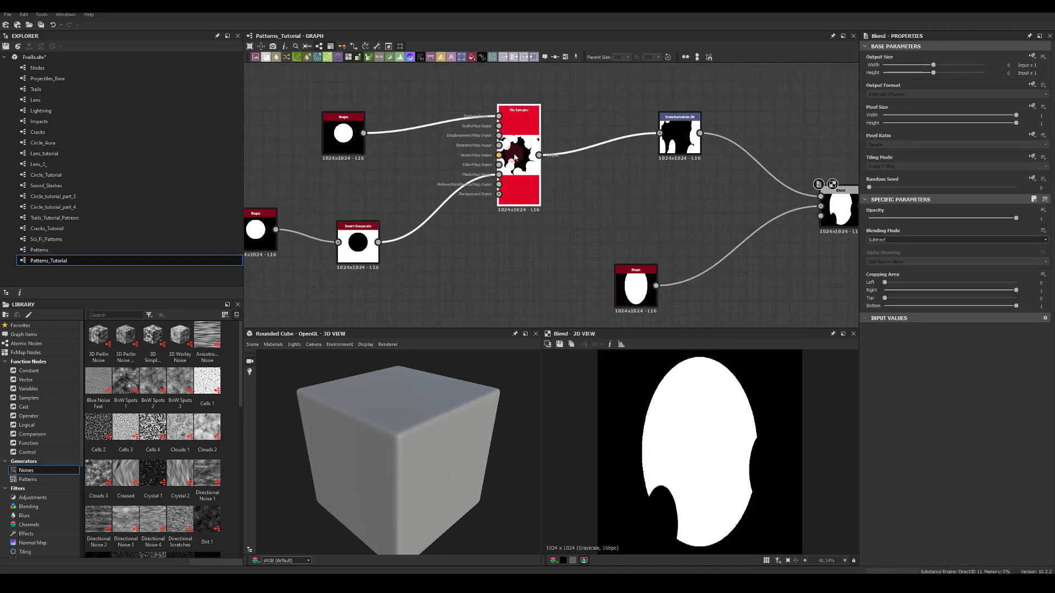
Shrink the mask disc's scale to 0.42.
middle_click_drag(348, 167, 385, 163)
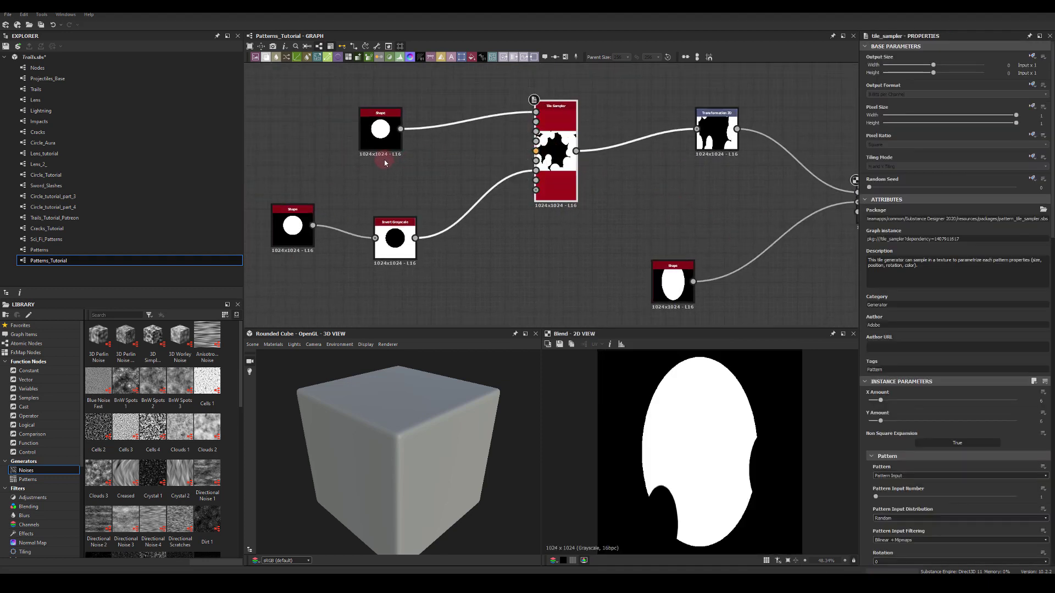
left_click(306, 230)
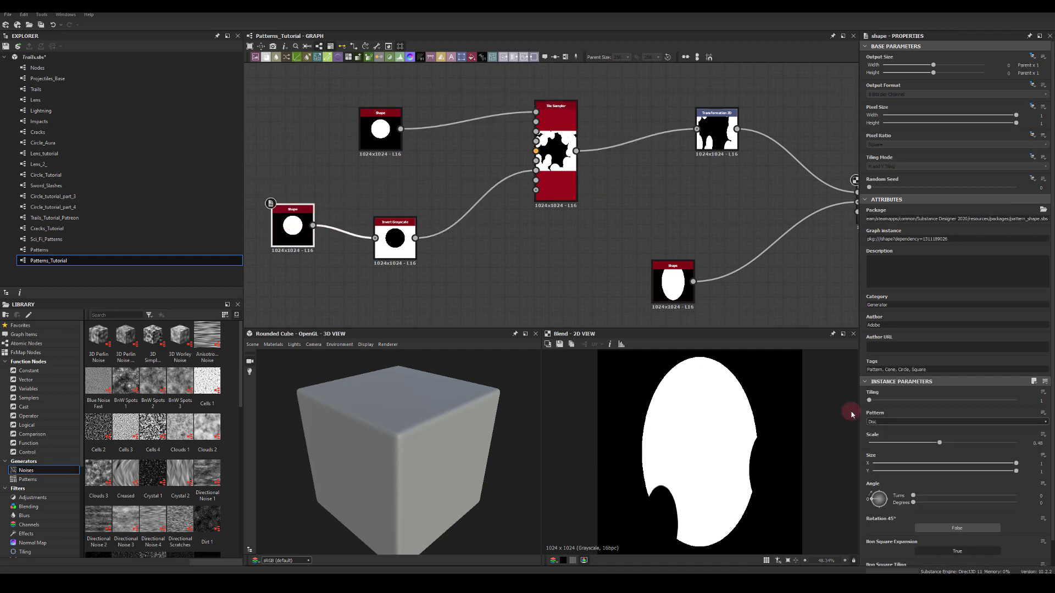
left_click_drag(939, 443, 930, 446)
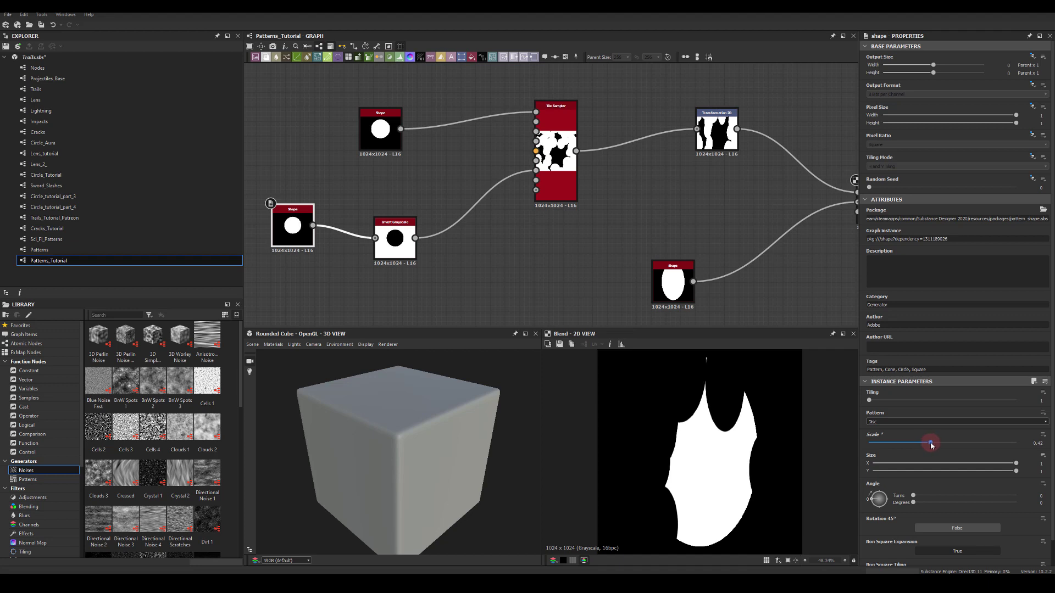
middle_click_drag(496, 250, 681, 185)
mouse_move(589, 173)
left_mouse_down()
mouse_move(543, 160)
mouse_move(605, 172)
left_mouse_up()
Add a Transformation 2D after Invert Grayscale and wire it into the Tile Sampler.
type("trans")
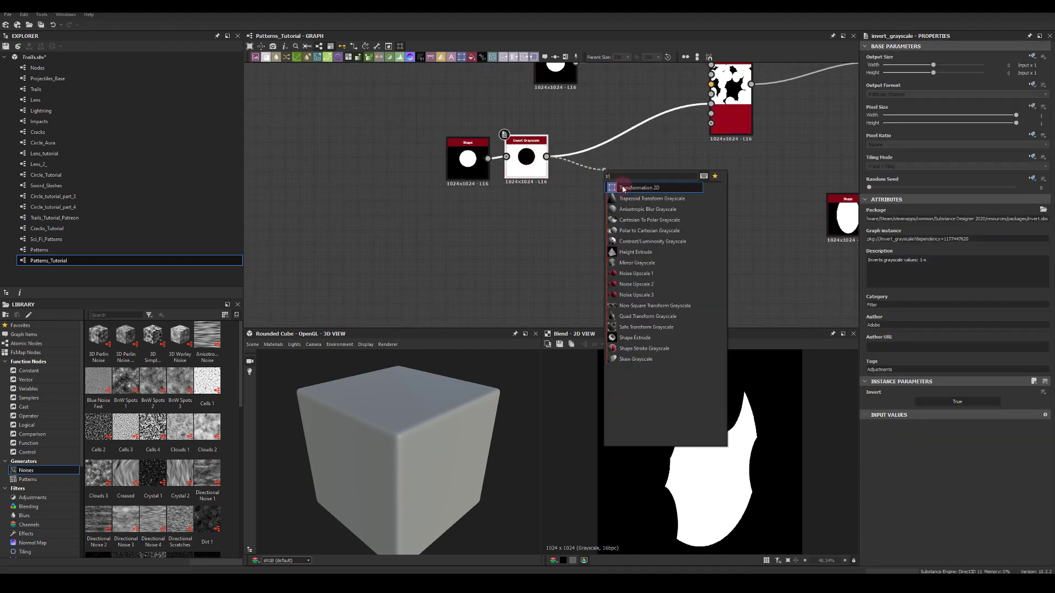
left_click(618, 182)
middle_click_drag(642, 109, 589, 161)
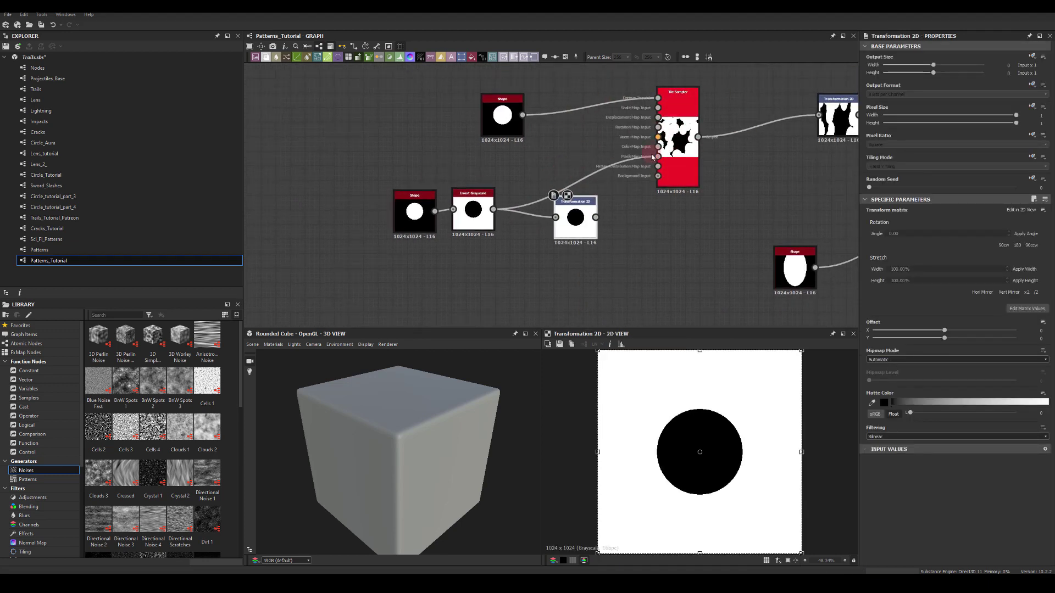
left_click_drag(569, 221, 658, 156)
left_click(555, 225)
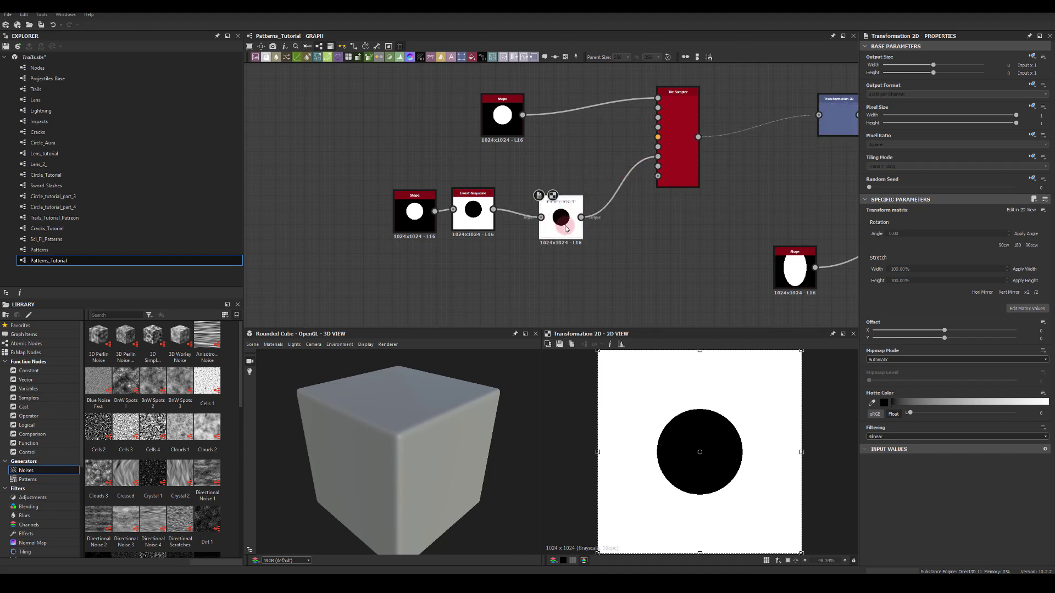
middle_click_drag(789, 218, 660, 183)
left_click(760, 159)
Offset the inverted circle downward with the Transformation 2D gizmo.
left_click(477, 188)
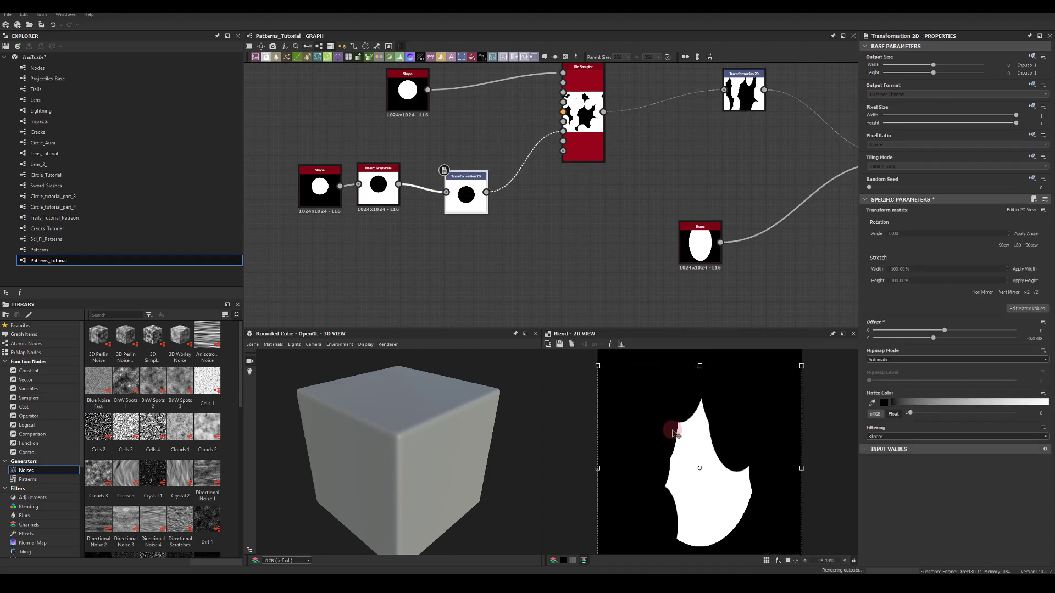
left_click_drag(673, 430, 680, 446)
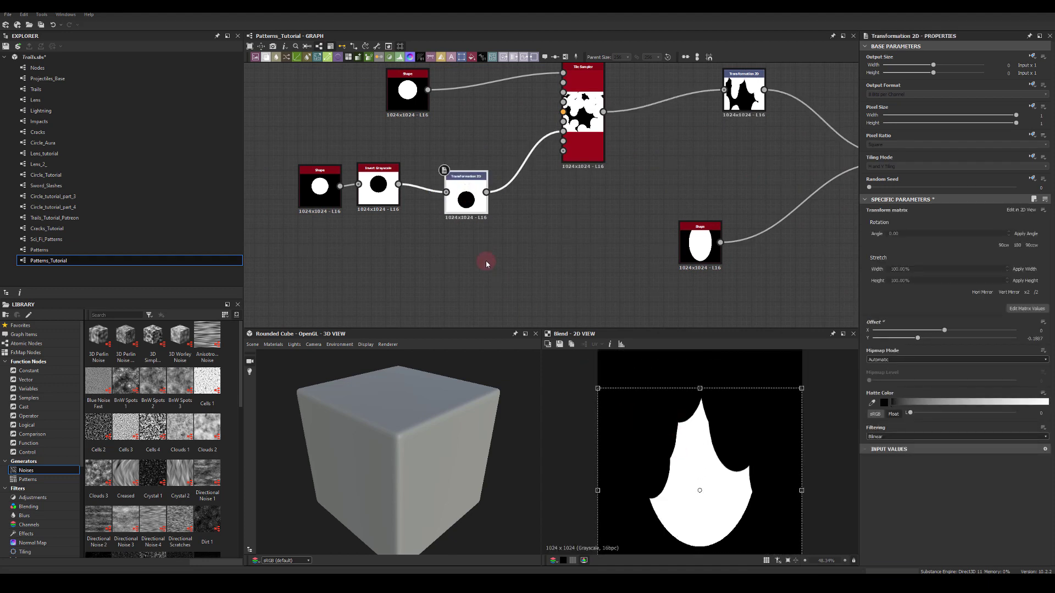
left_click(587, 110)
mouse_move(640, 218)
middle_mouse_down()
mouse_move(602, 226)
mouse_move(645, 238)
mouse_move(638, 212)
mouse_move(652, 213)
middle_mouse_up()
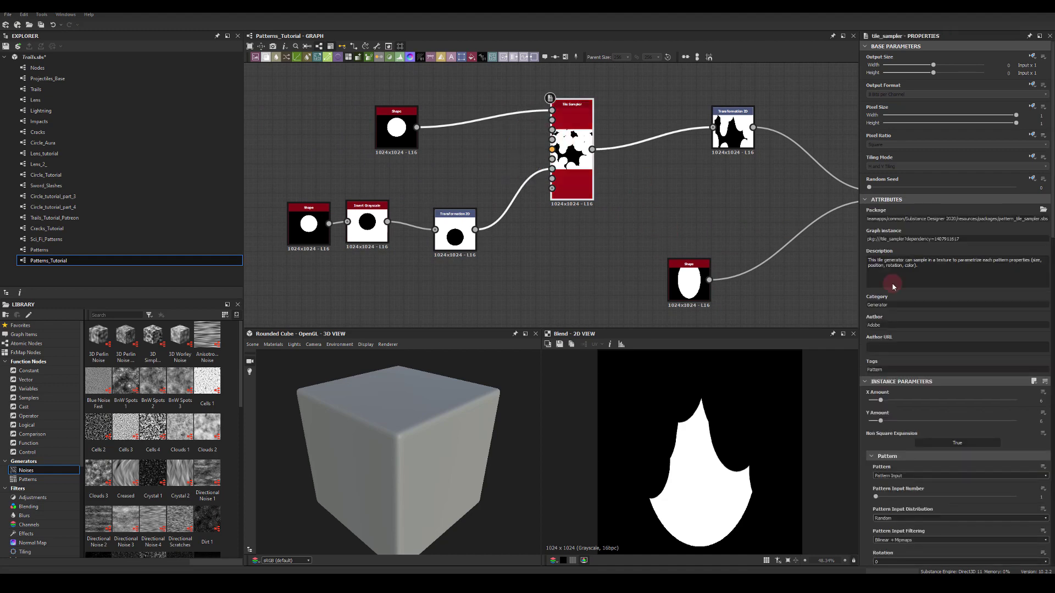
Set the Tile Sampler's X Amount to 3 and increase Size Random X and Scale.
scroll(901, 357, "down", 10)
scroll(899, 355, "up", 4)
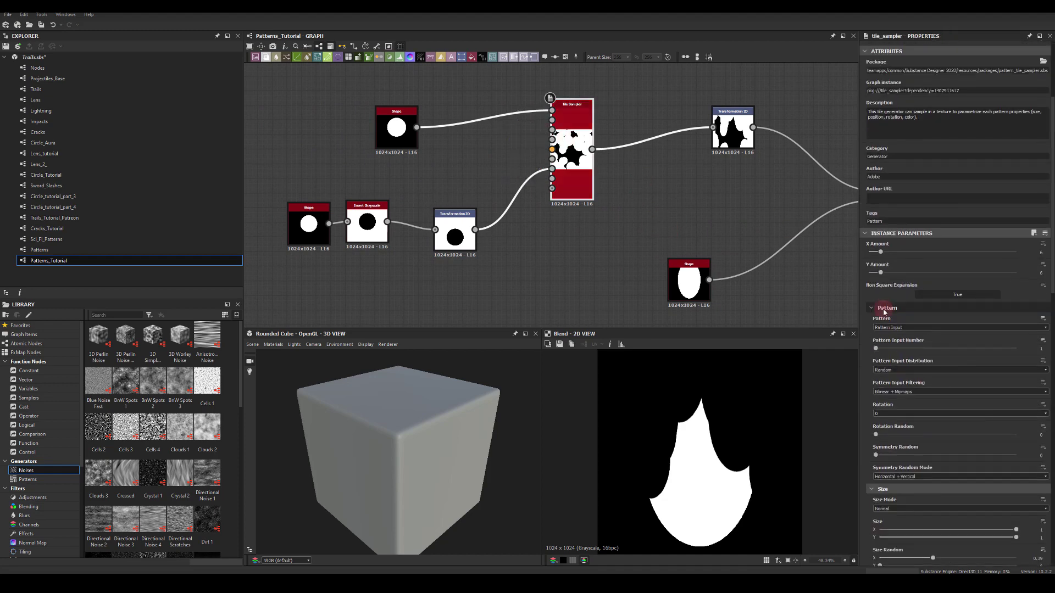
left_click_drag(880, 252, 881, 275)
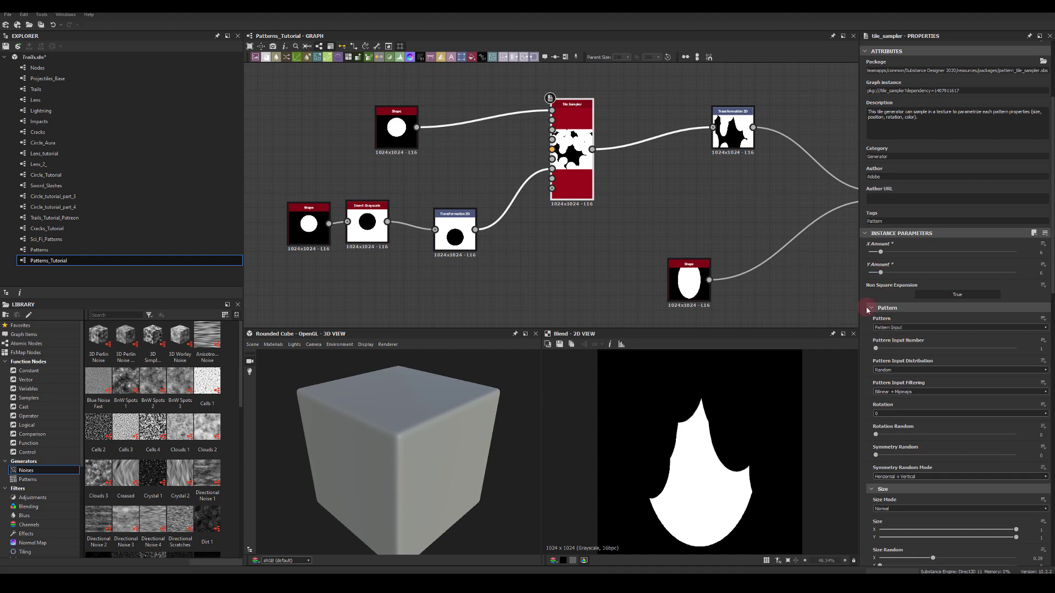
scroll(874, 308, "down", 5)
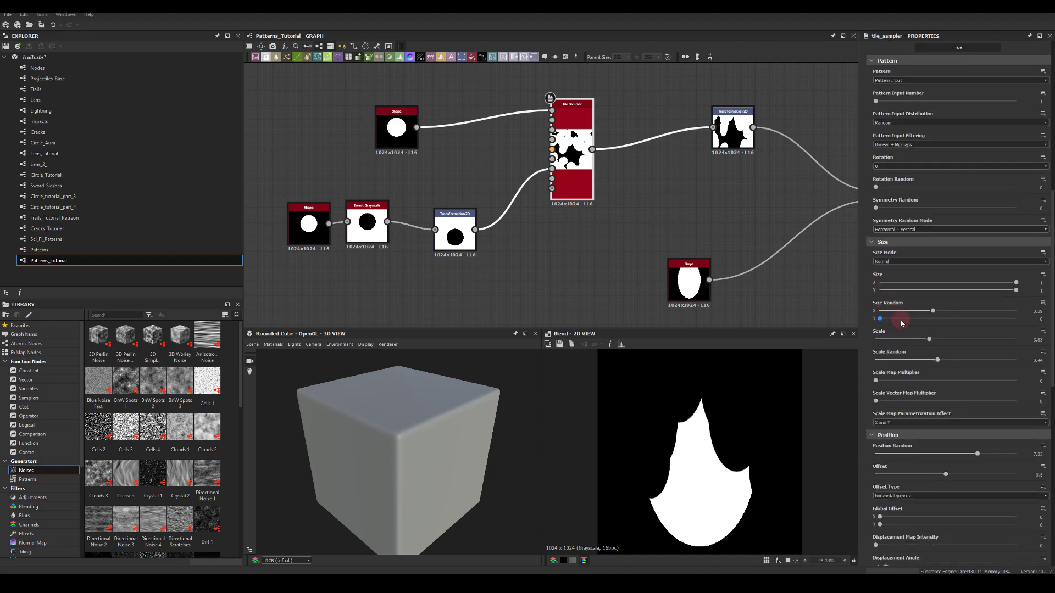
left_click_drag(933, 312, 959, 312)
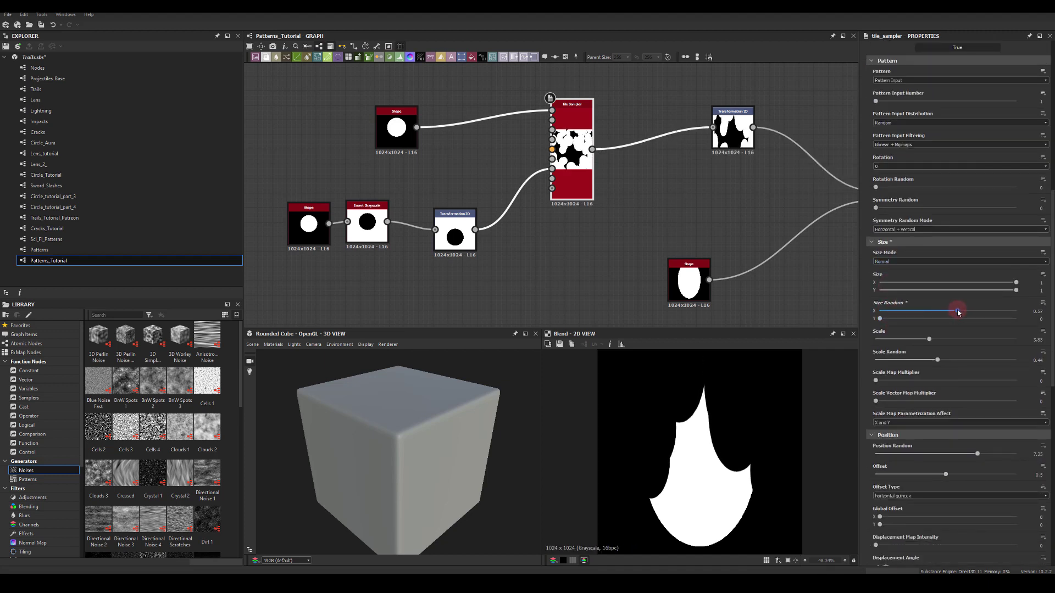
left_click(879, 319)
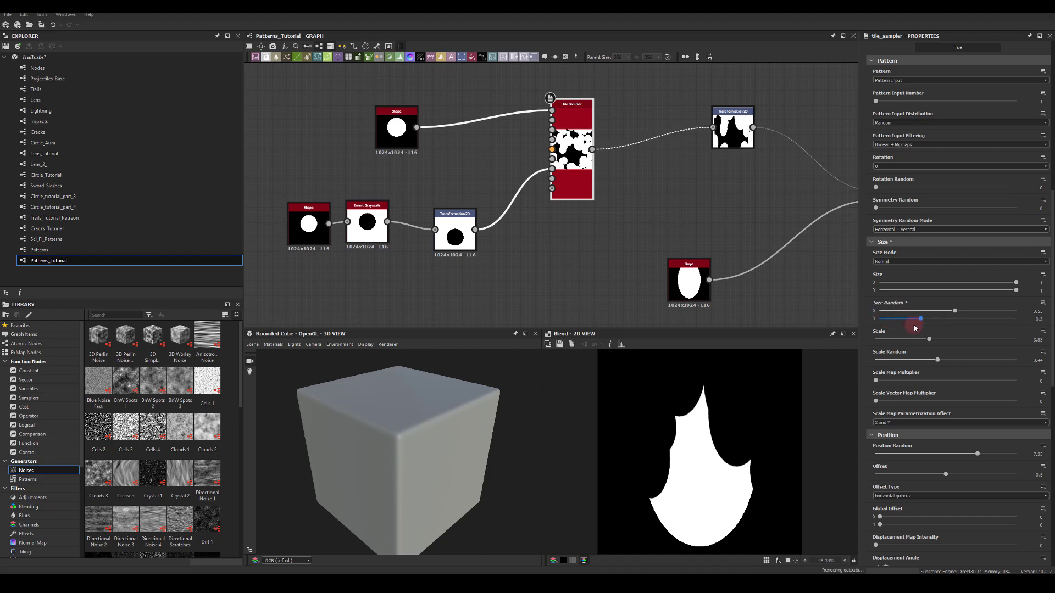
mouse_move(932, 340)
left_mouse_down()
mouse_move(919, 341)
mouse_move(961, 345)
mouse_move(930, 345)
left_mouse_up()
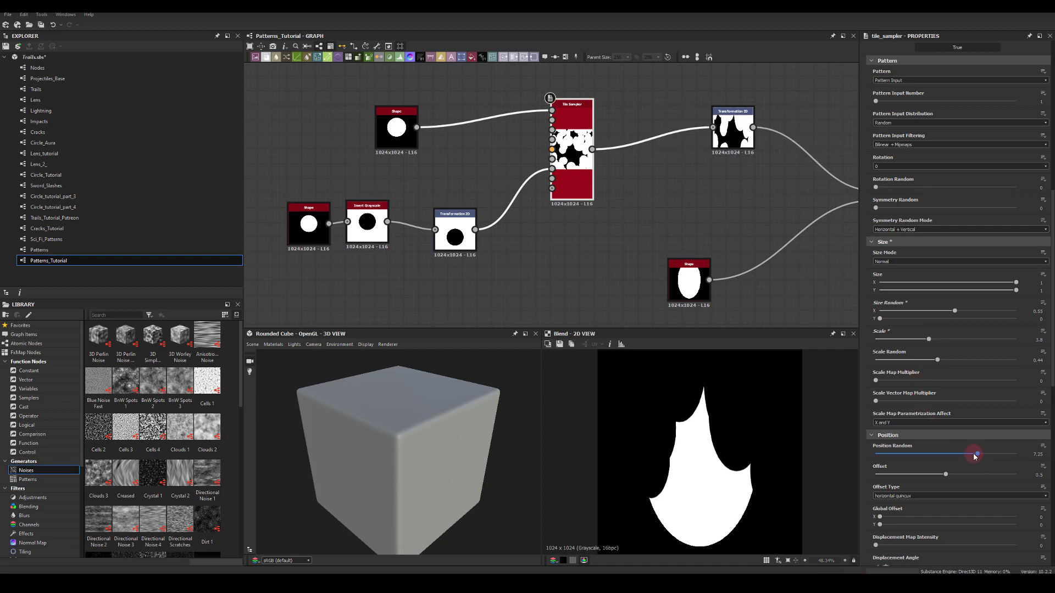
Lower the Tile Sampler's Position Random to about 4.59.
left_click_drag(974, 456, 948, 455)
mouse_move(936, 452)
left_mouse_down()
mouse_move(898, 457)
mouse_move(941, 456)
left_mouse_up()
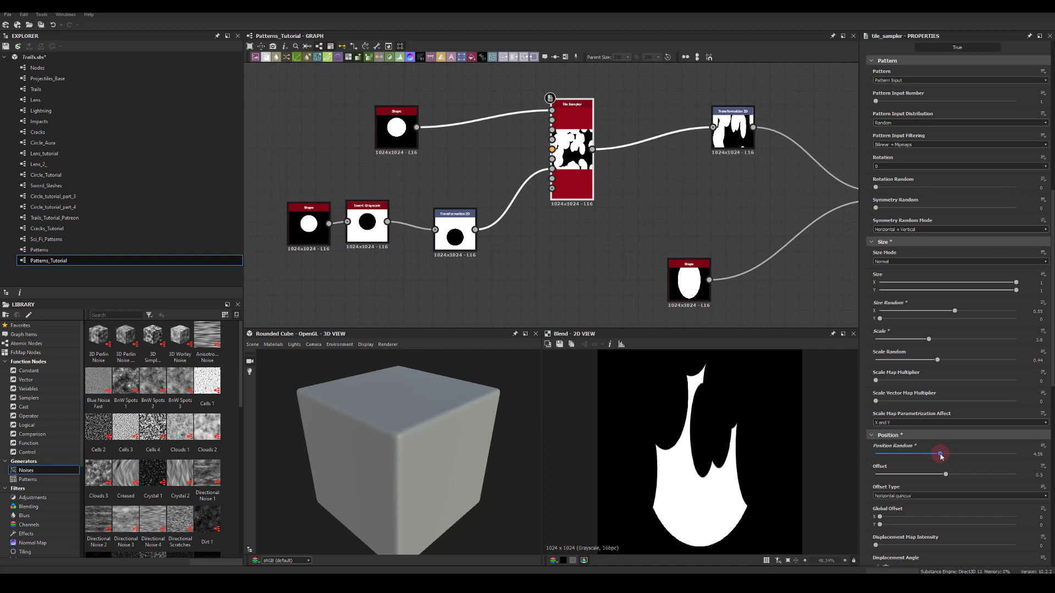
middle_click_drag(695, 245, 623, 212)
mouse_move(608, 243)
left_mouse_down()
mouse_move(637, 209)
mouse_move(612, 233)
left_mouse_up()
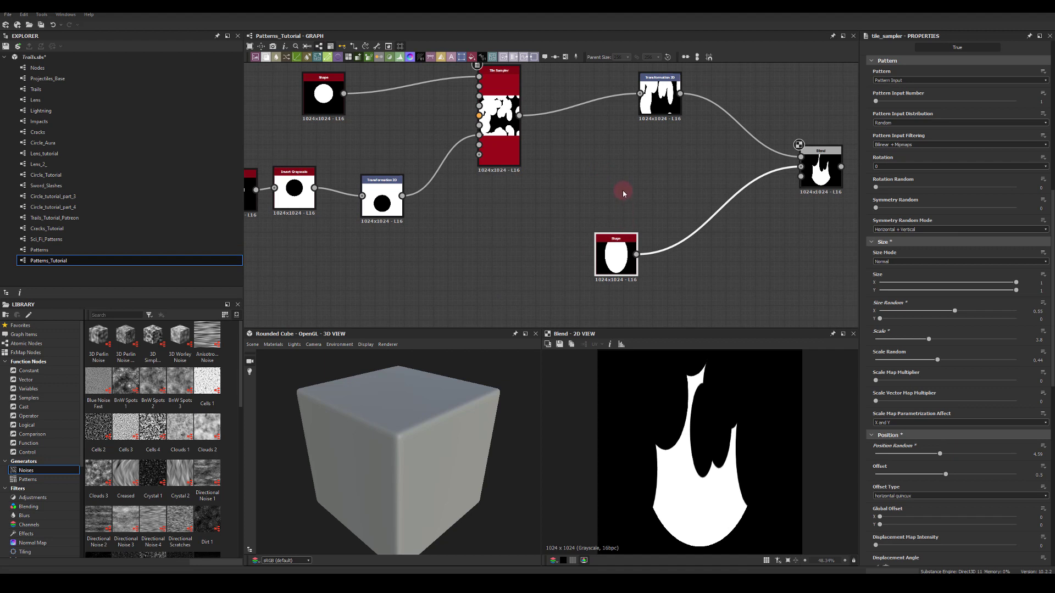
Duplicate the Tile Sampler with its inputs and place the copy below the original.
middle_click_drag(633, 160, 685, 167)
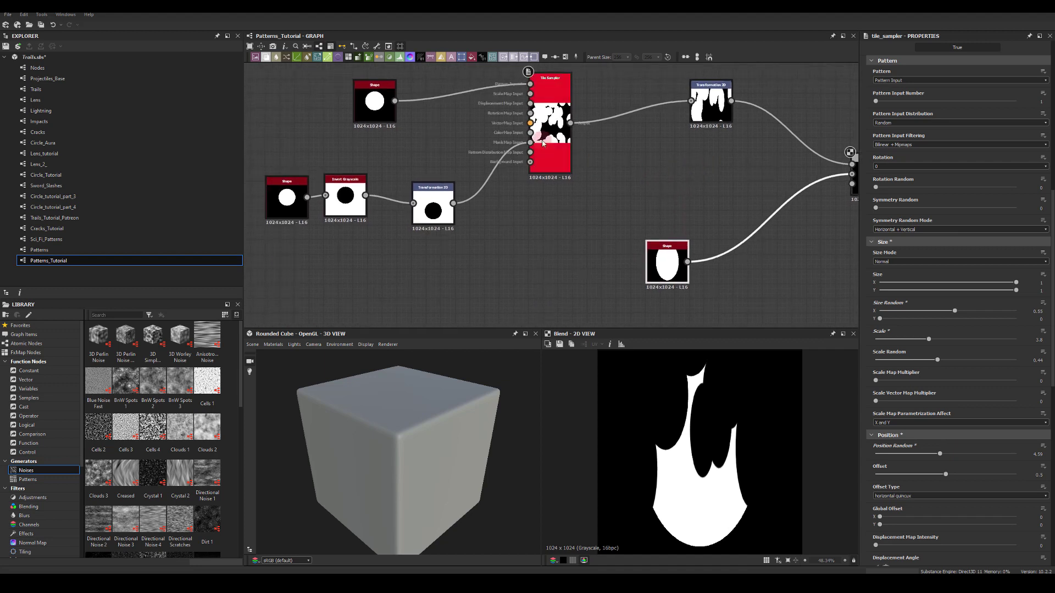
key("ctrl+d")
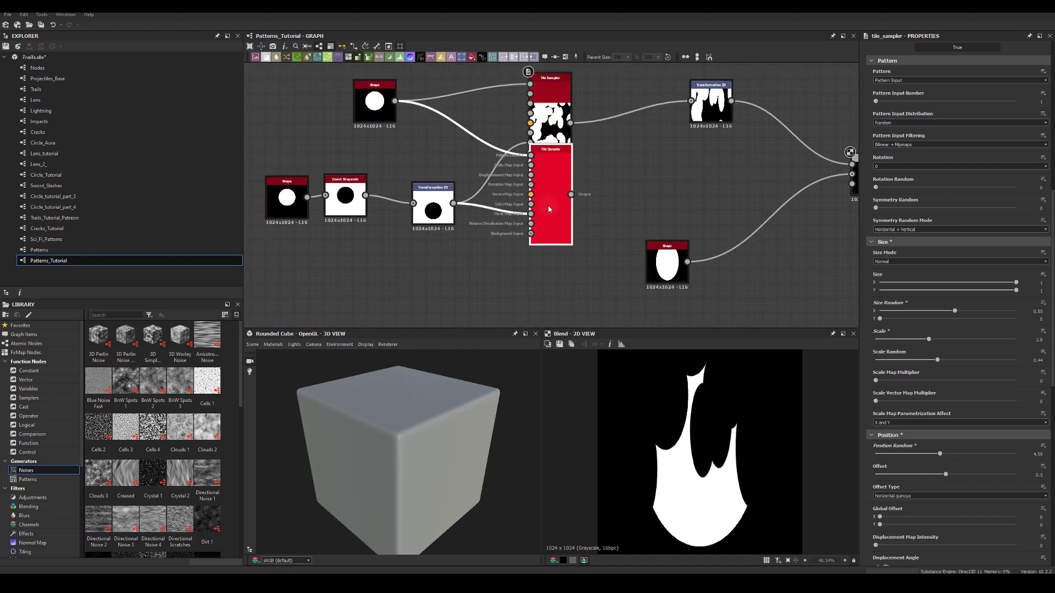
left_click_drag(550, 220, 550, 279)
middle_click_drag(674, 208, 650, 142)
left_click_drag(645, 193, 630, 238)
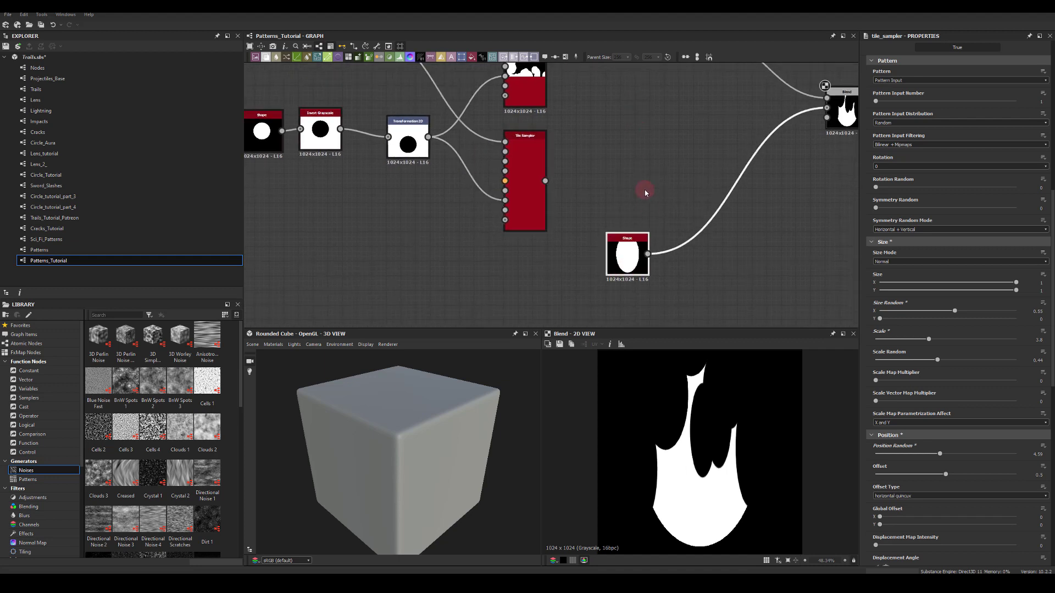
left_click(526, 177)
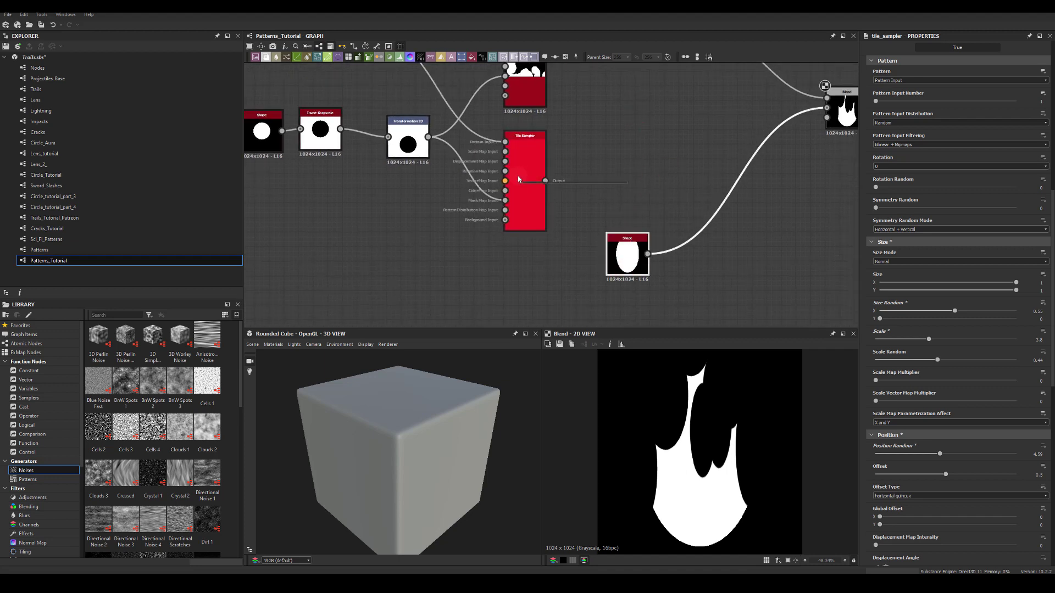
Add a Transformation 2D after the copy with Stretch Height 200%.
left_click_drag(545, 181, 668, 139)
left_click(638, 161)
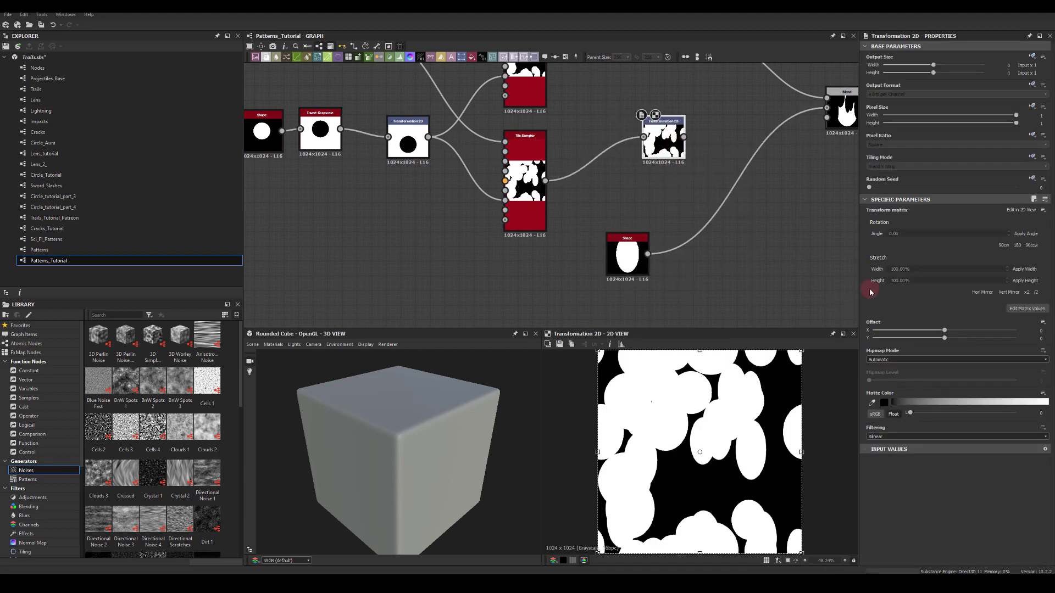
left_click(923, 281)
type("200")
key("Return")
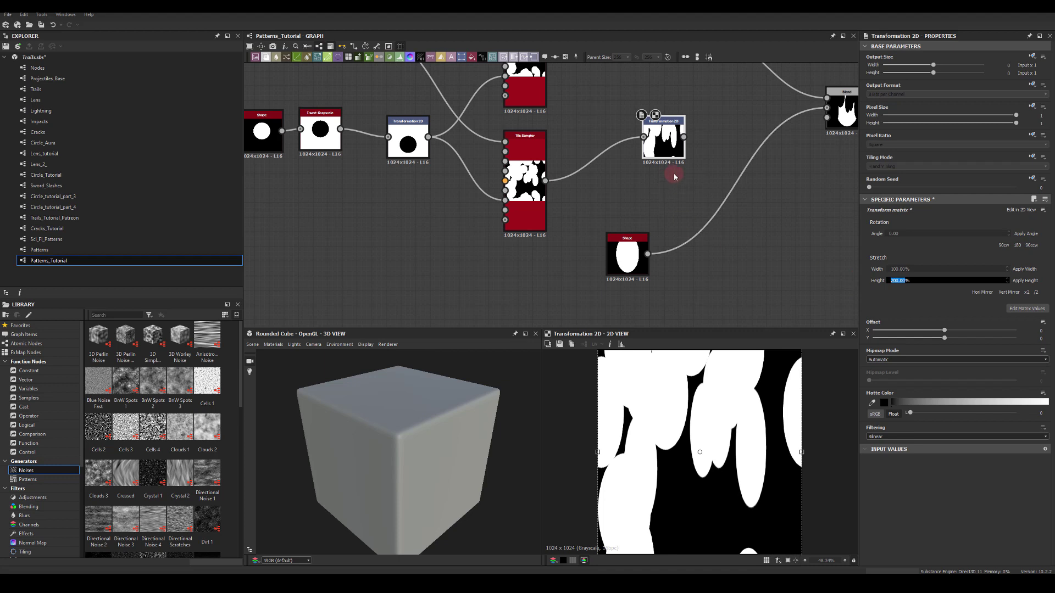
Add a Subtract Blend cutting the ellipse Shape from the stretched copy, feeding the final Blend.
left_click_drag(684, 137, 736, 159)
type("blend")
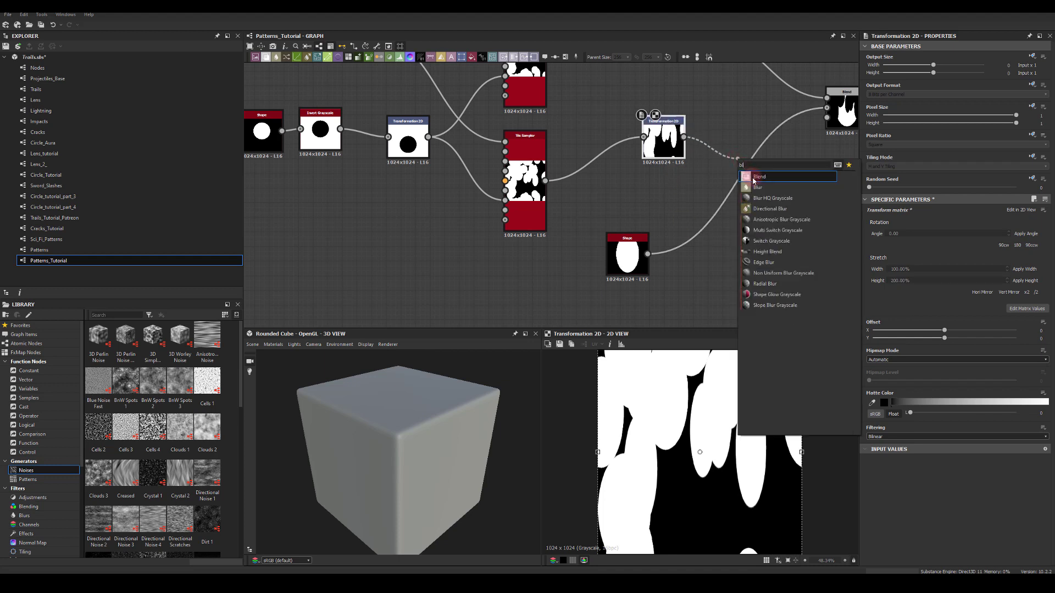
key("Return")
left_click_drag(659, 253, 769, 152)
left_click_drag(831, 113, 648, 155)
left_click(874, 241)
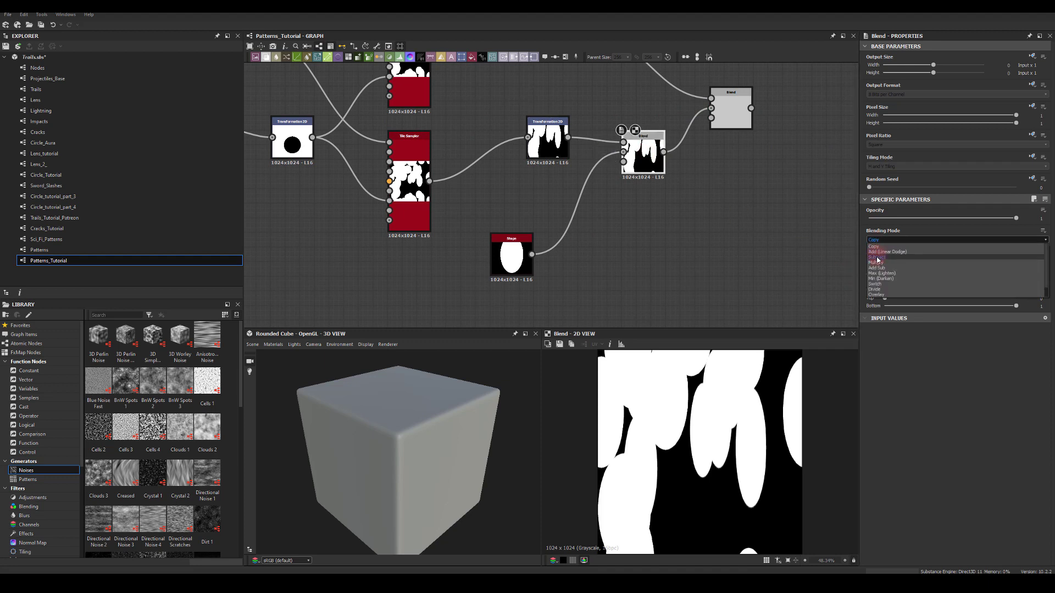
left_click(877, 258)
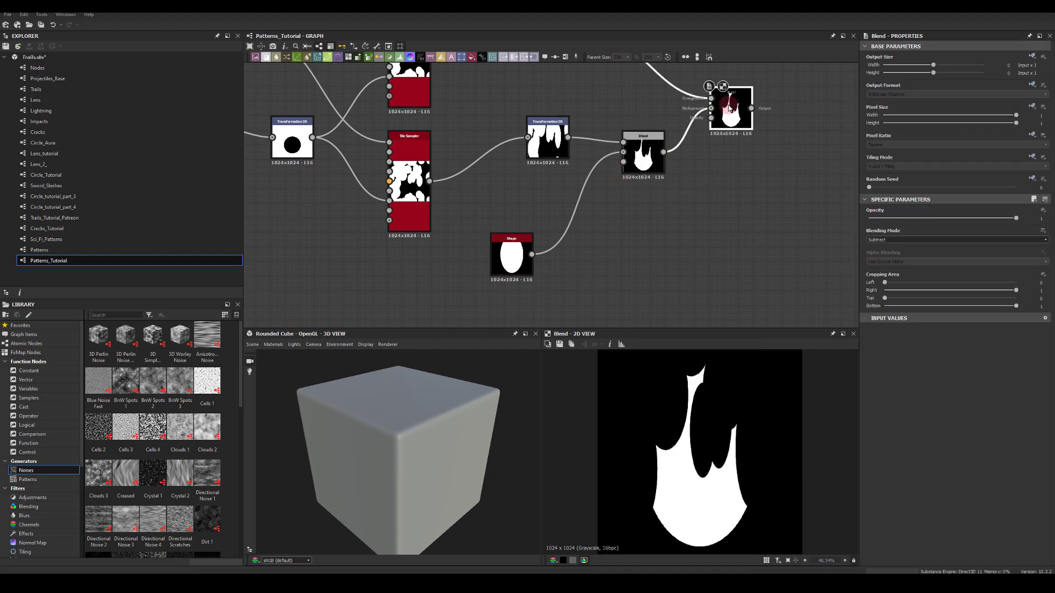
middle_click_drag(494, 134, 584, 137)
left_click(475, 184)
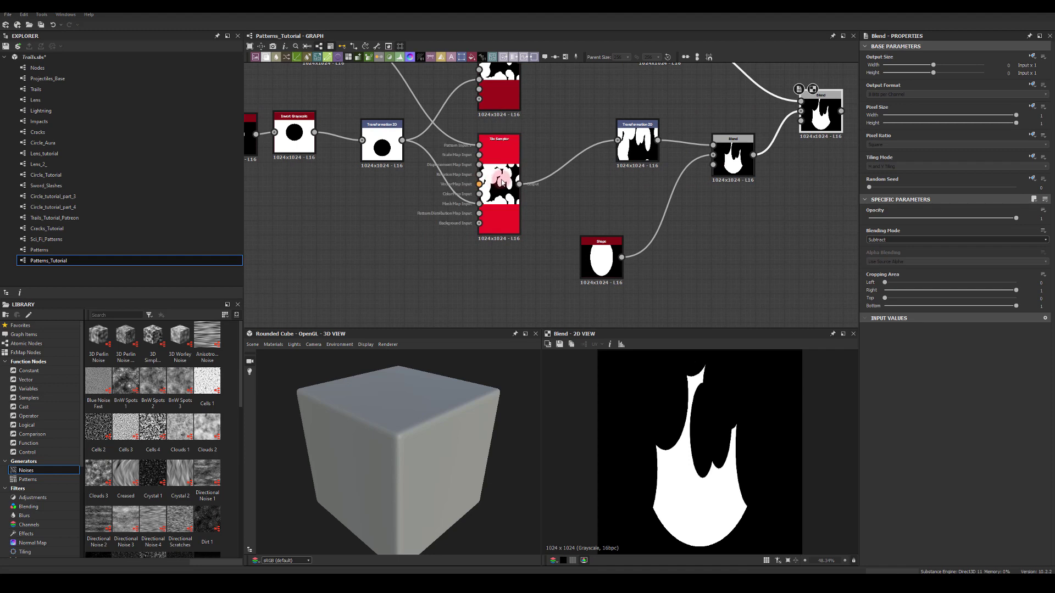
Lower the copied Tile Sampler's Position Random from 4.59 to 2.28.
scroll(897, 403, "down", 10)
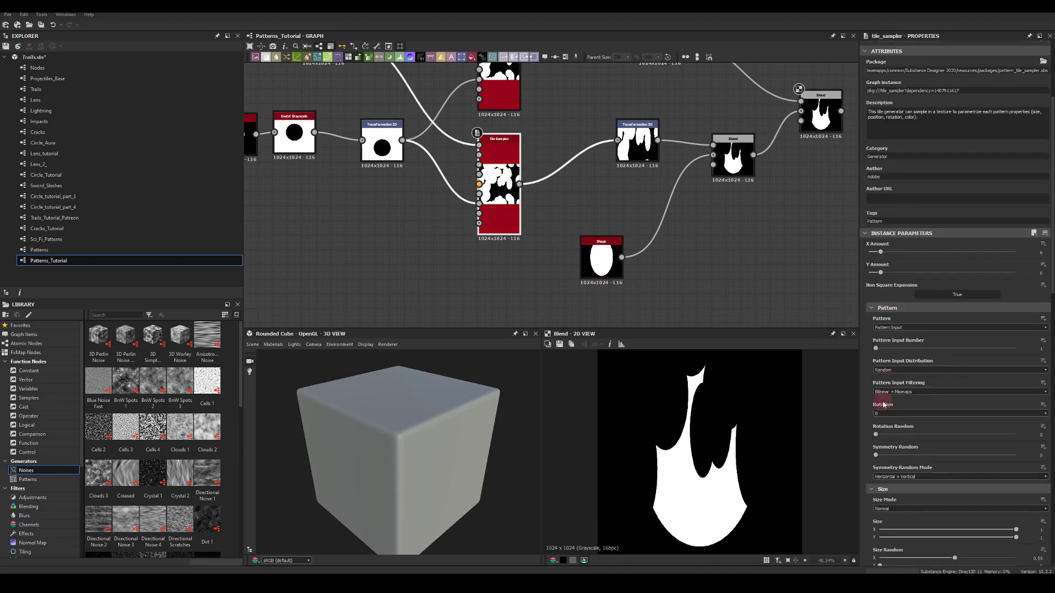
scroll(877, 380, "down", 4)
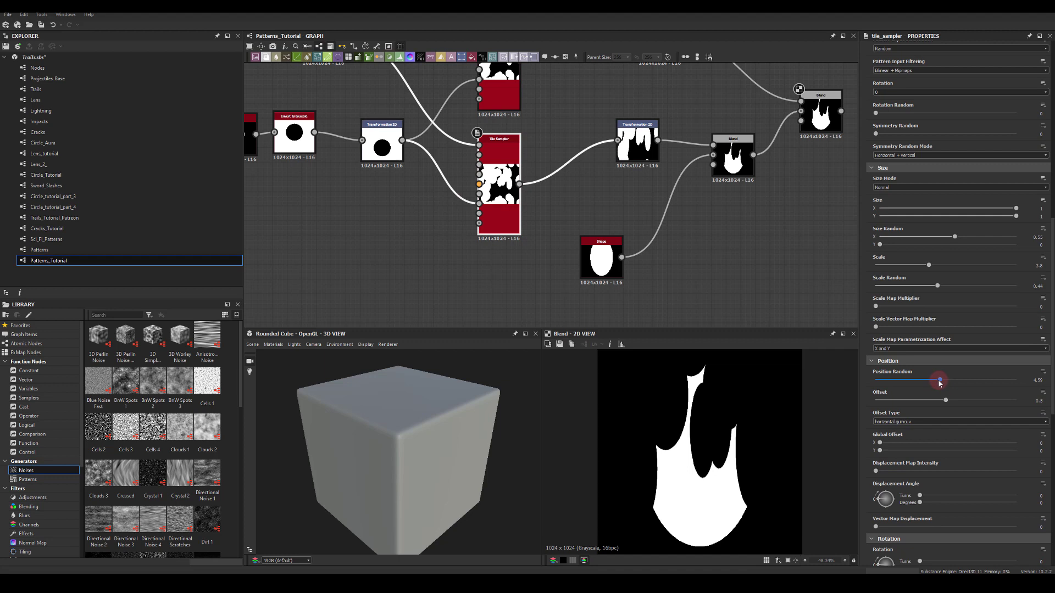
left_click_drag(939, 382, 909, 382)
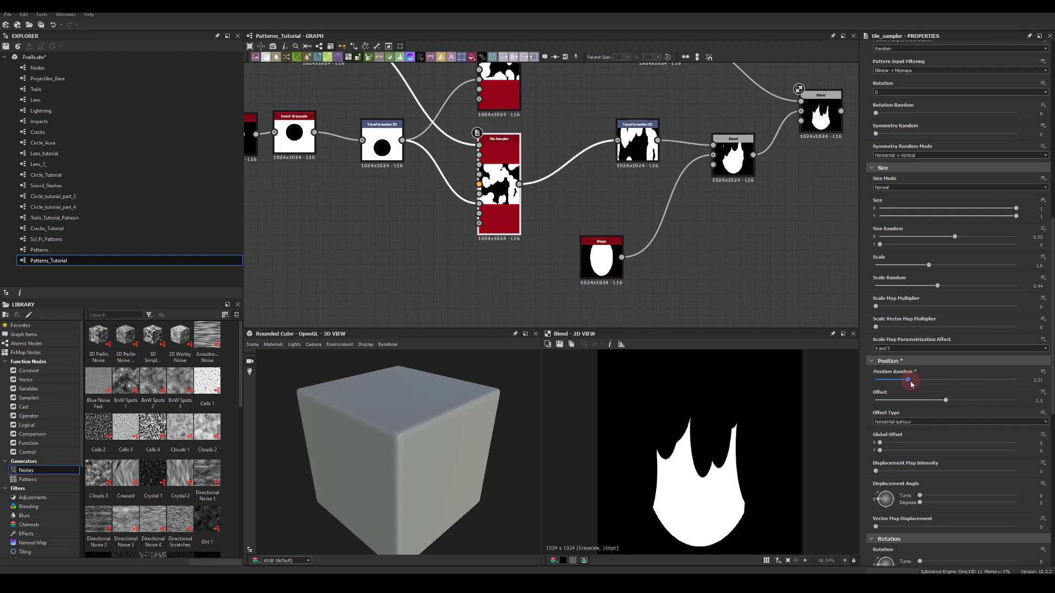
scroll(911, 384, "down", 6)
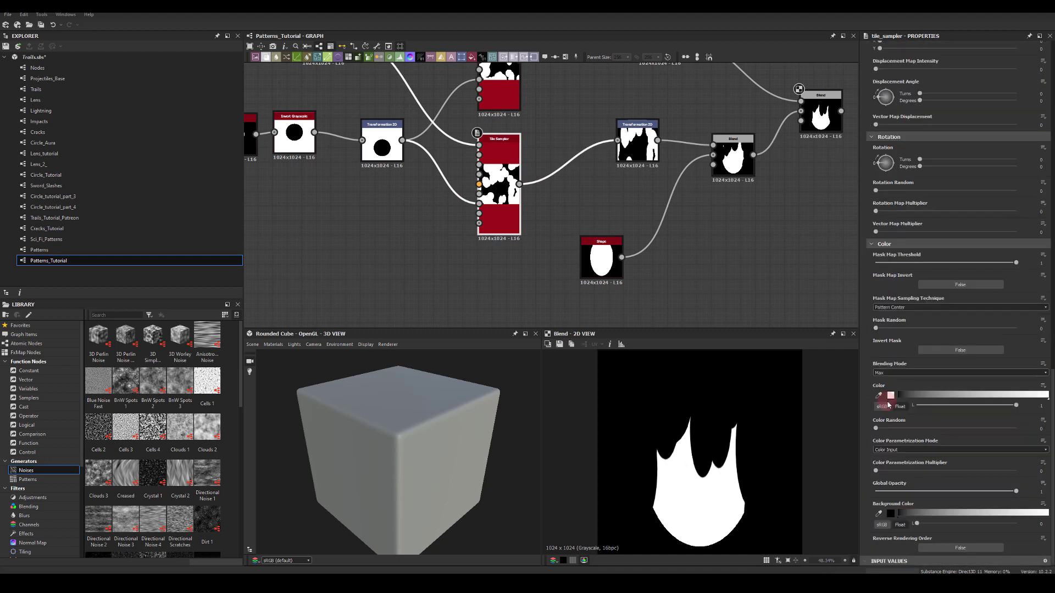
scroll(884, 288, "up", 5)
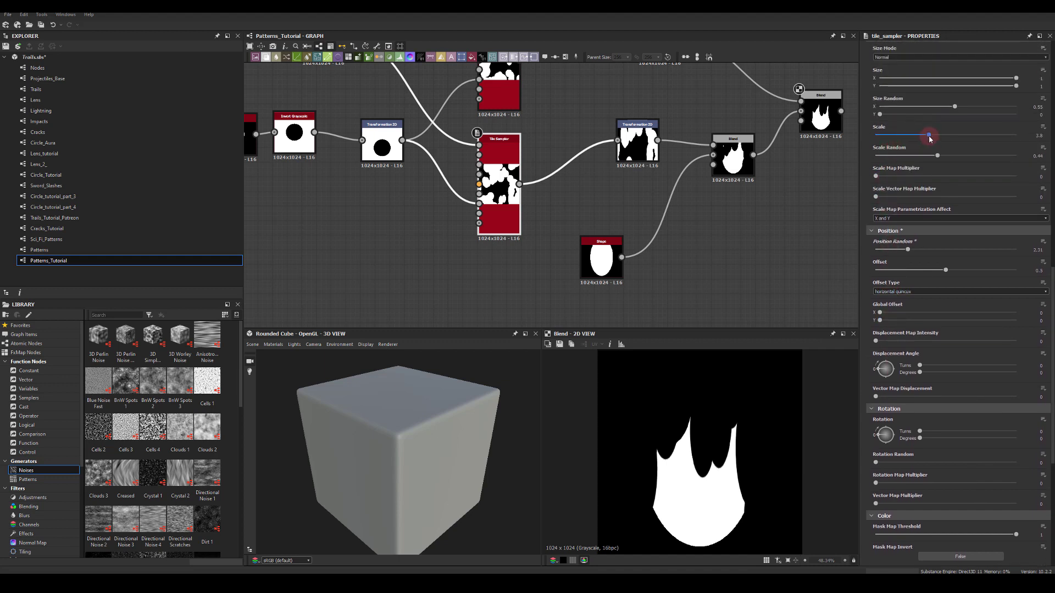
Reduce the copy's Scale from 3.8 to 3.01 and readjust Position Random to about 2.34.
left_click_drag(929, 138, 922, 134)
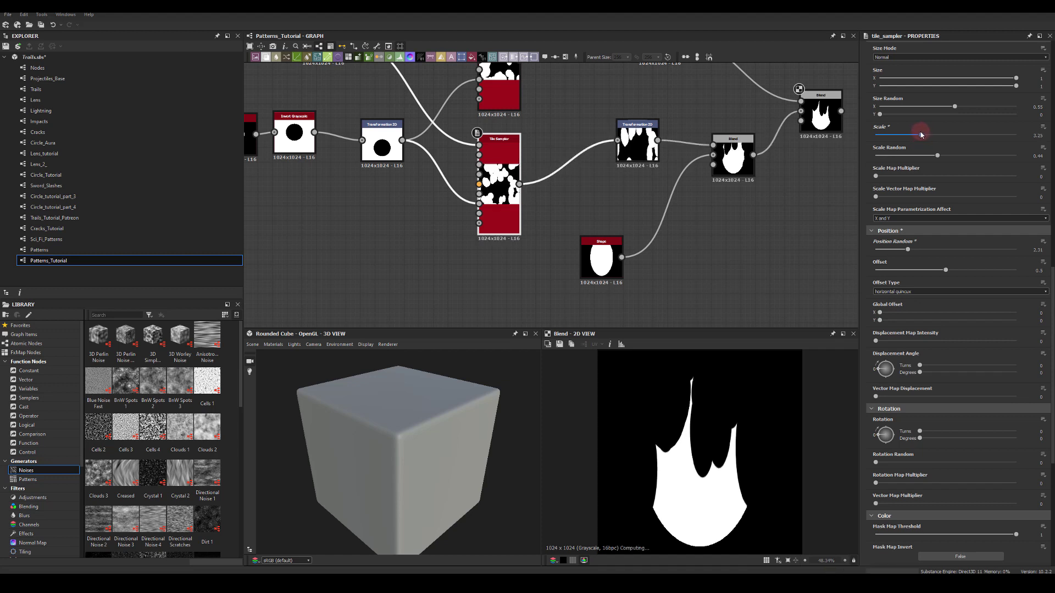
scroll(951, 330, "down", 5)
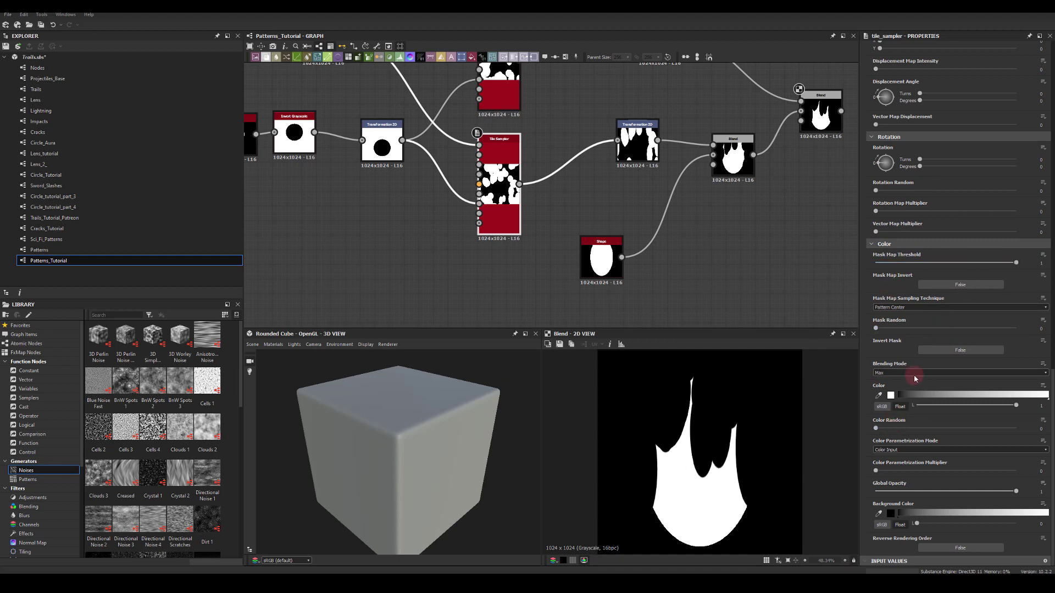
scroll(907, 340, "up", 4)
scroll(909, 253, "up", 2)
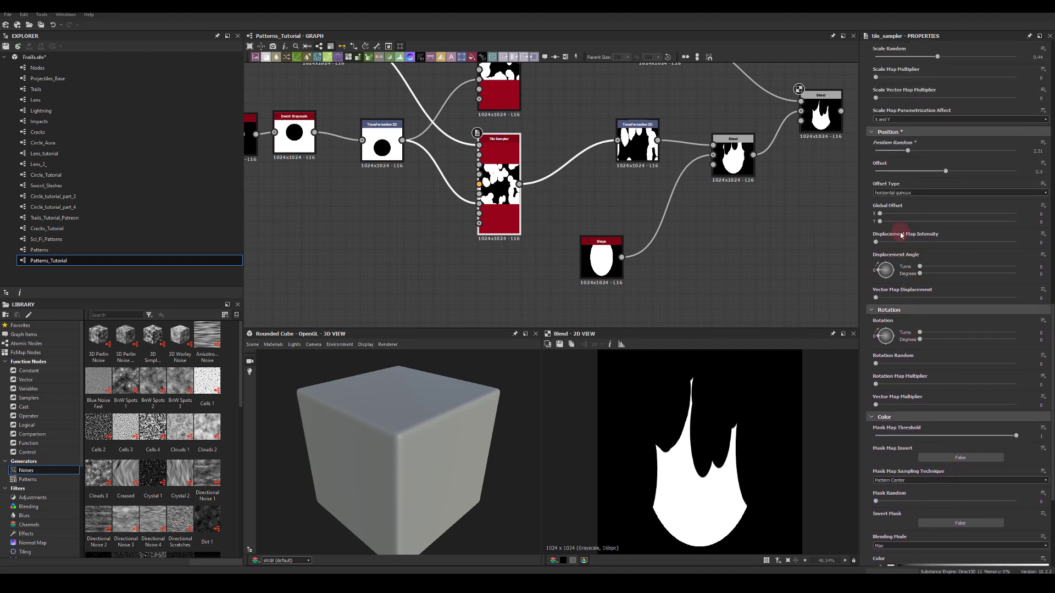
scroll(907, 156, "up", 2)
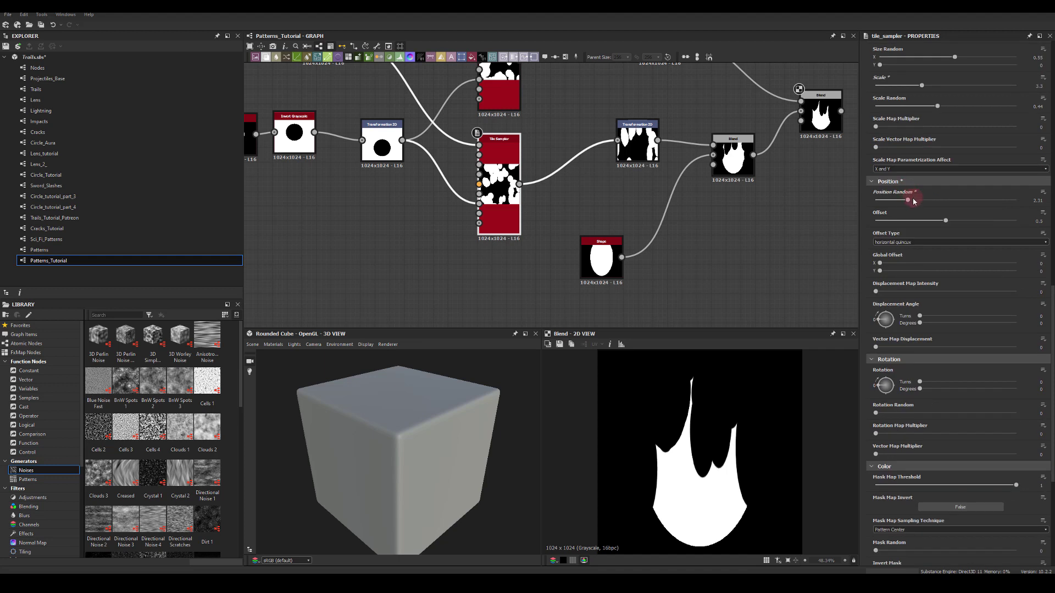
mouse_move(908, 201)
left_mouse_down()
mouse_move(950, 204)
mouse_move(908, 203)
left_mouse_up()
middle_click_drag(387, 240, 351, 194)
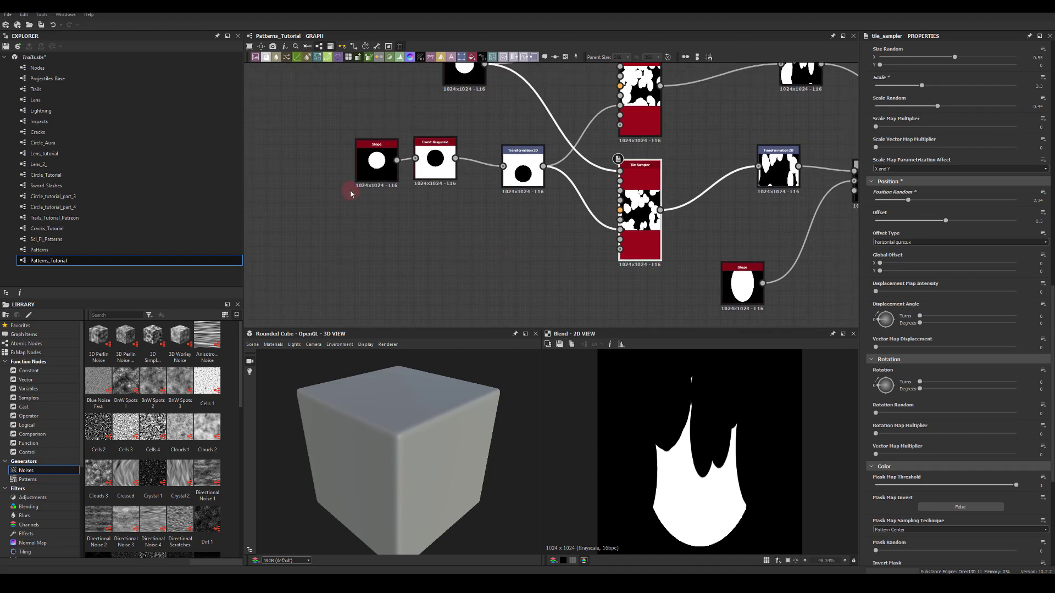
Shrink the left circle Shape's Scale from 0.42 to 0.3.
left_click(385, 171)
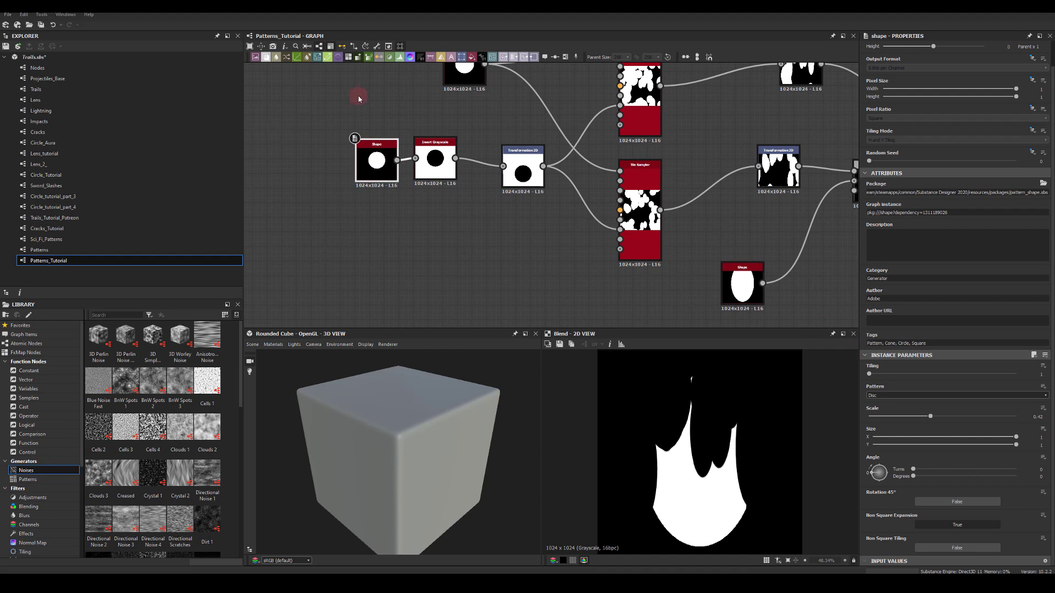
left_click(433, 166)
left_click_drag(931, 420, 911, 420)
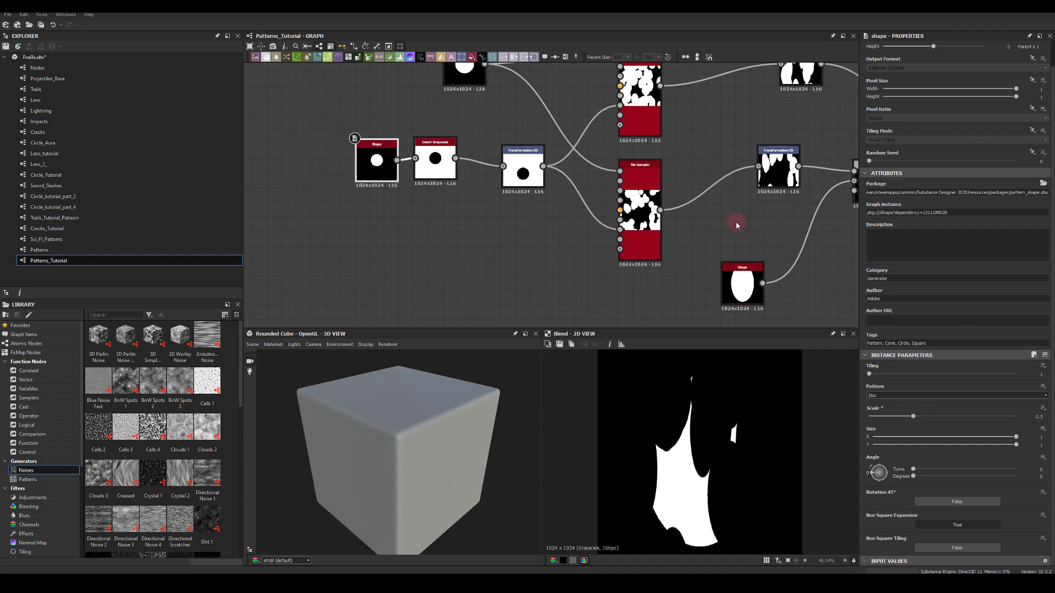
middle_click_drag(678, 133, 642, 178)
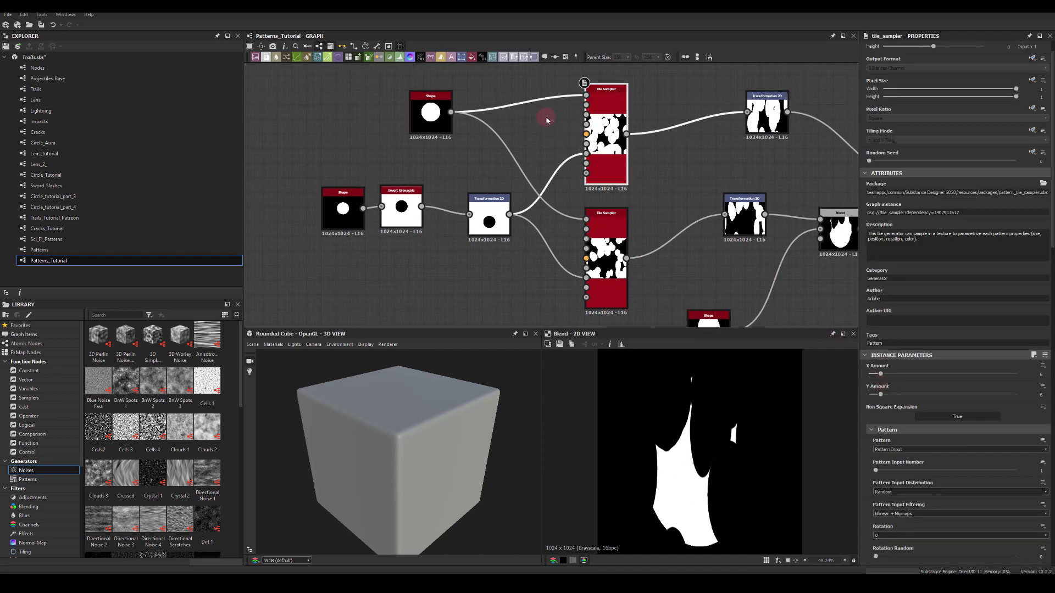
Lower the top Tile Sampler's Scale to about 3.54 and set Position Random to about 3.65.
left_click(604, 99)
scroll(922, 376, "down", 5)
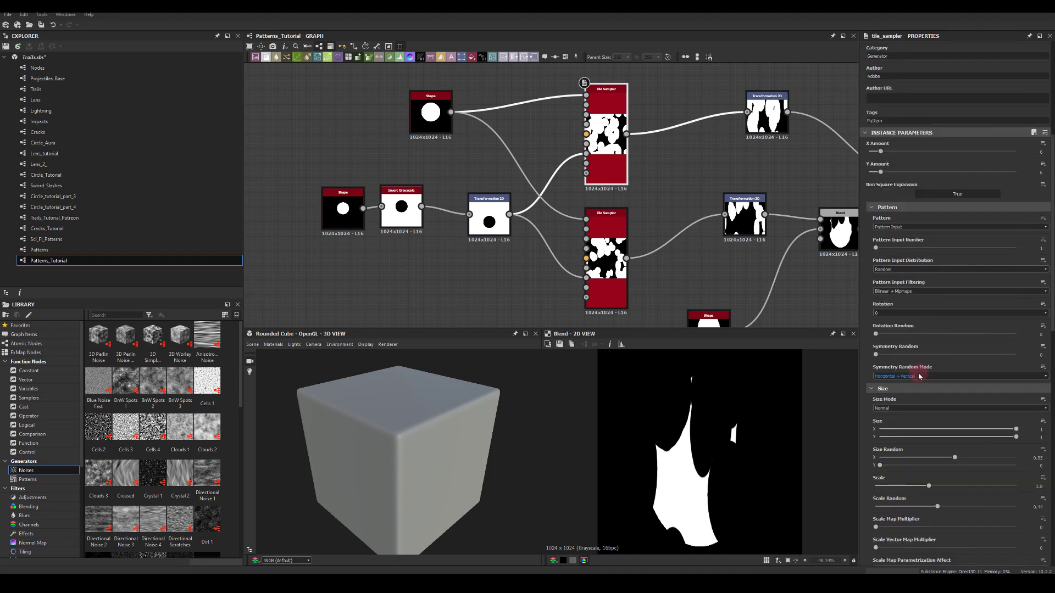
mouse_move(923, 339)
left_mouse_down()
mouse_move(941, 337)
mouse_move(914, 339)
mouse_move(928, 337)
left_mouse_up()
scroll(933, 362, "down", 2)
left_click_drag(941, 381, 893, 370)
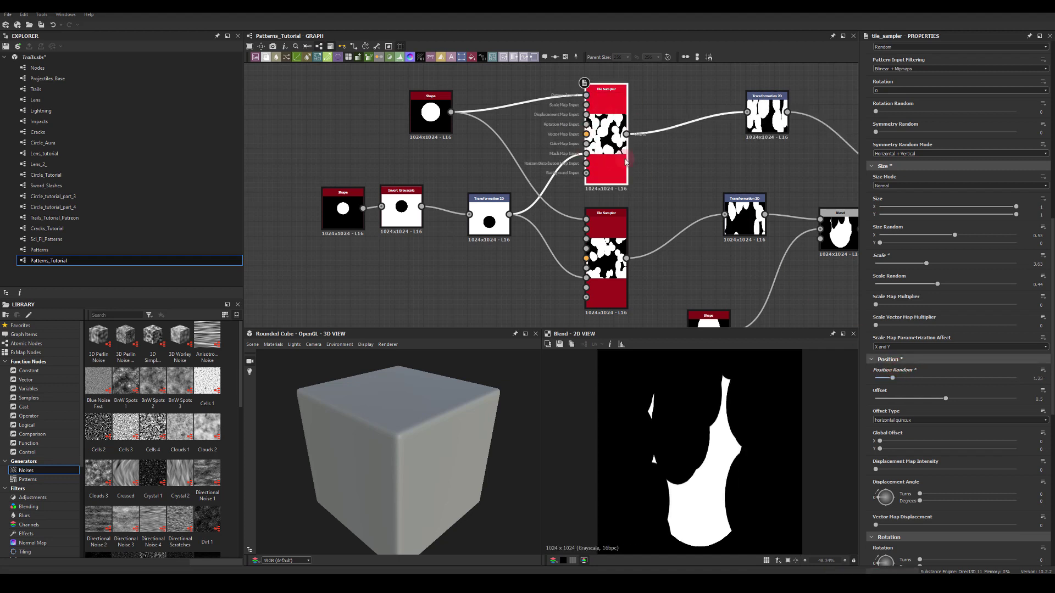
left_click_drag(927, 263, 914, 266)
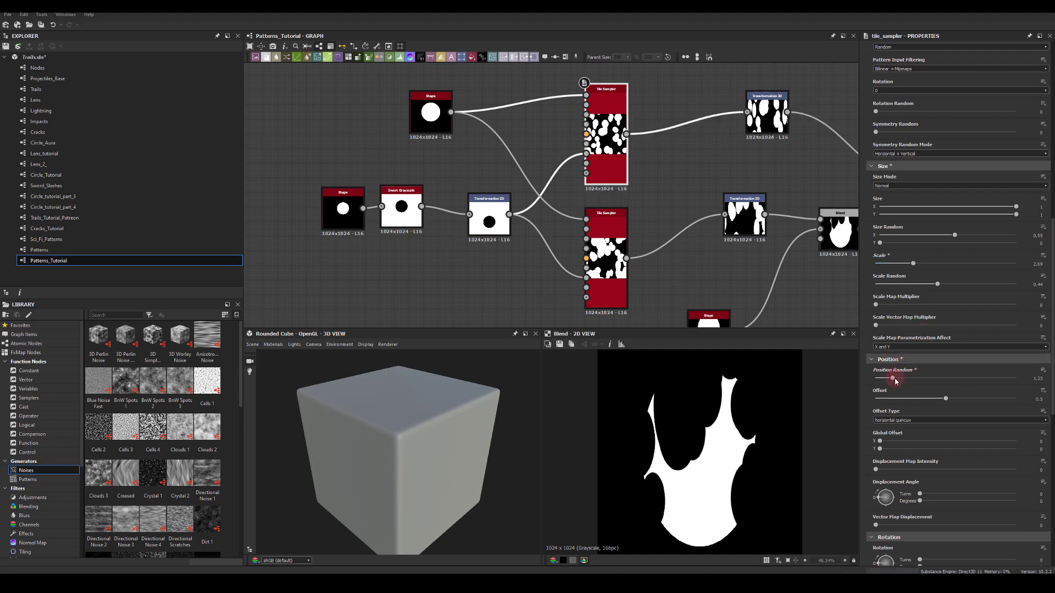
left_click_drag(895, 379, 950, 380)
Nudge the circle Shape's Scale to 0.33 and raise the lower Tile Sampler's Position Random to about 4.55.
left_click(338, 221)
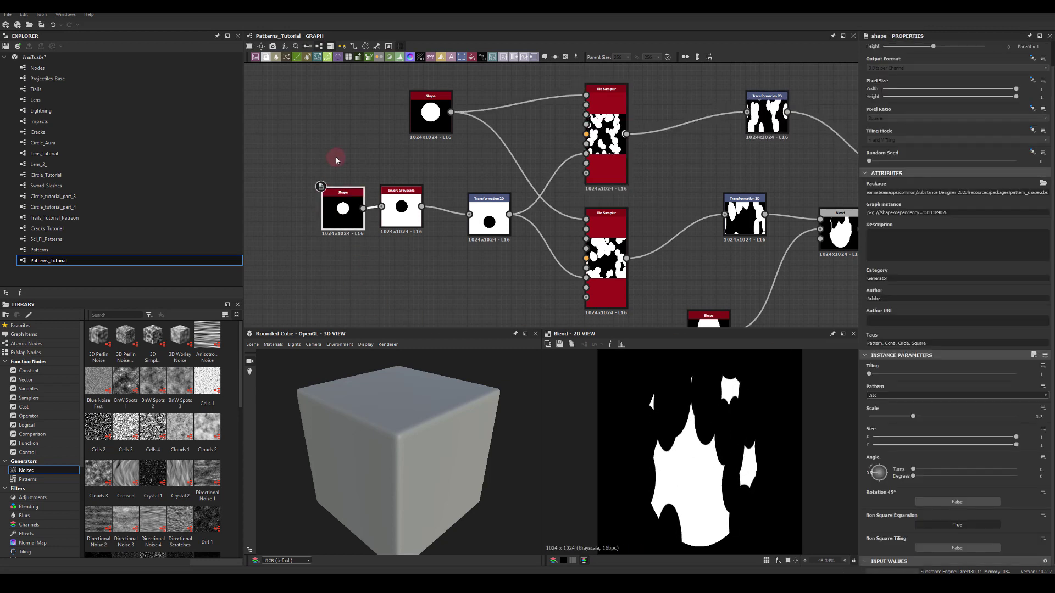
left_click_drag(914, 418, 918, 419)
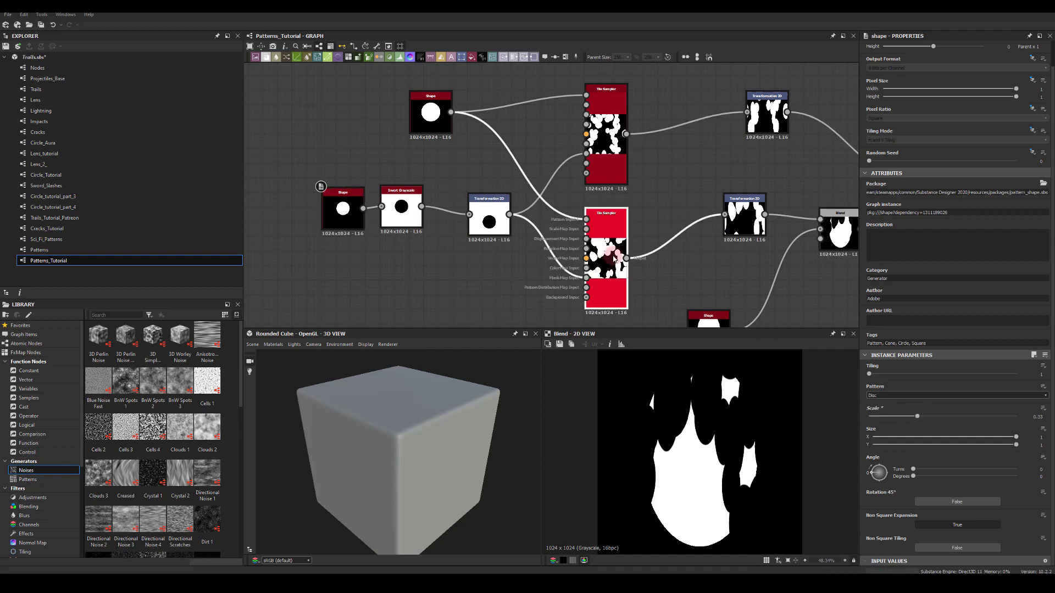
left_click(627, 233)
scroll(910, 444, "down", 5)
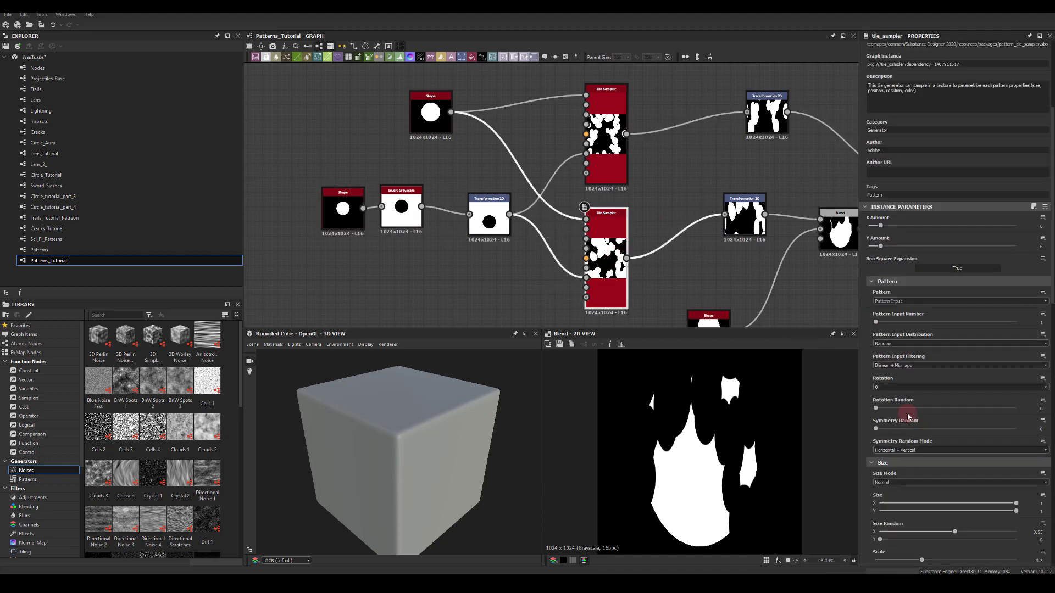
scroll(909, 431, "down", 4)
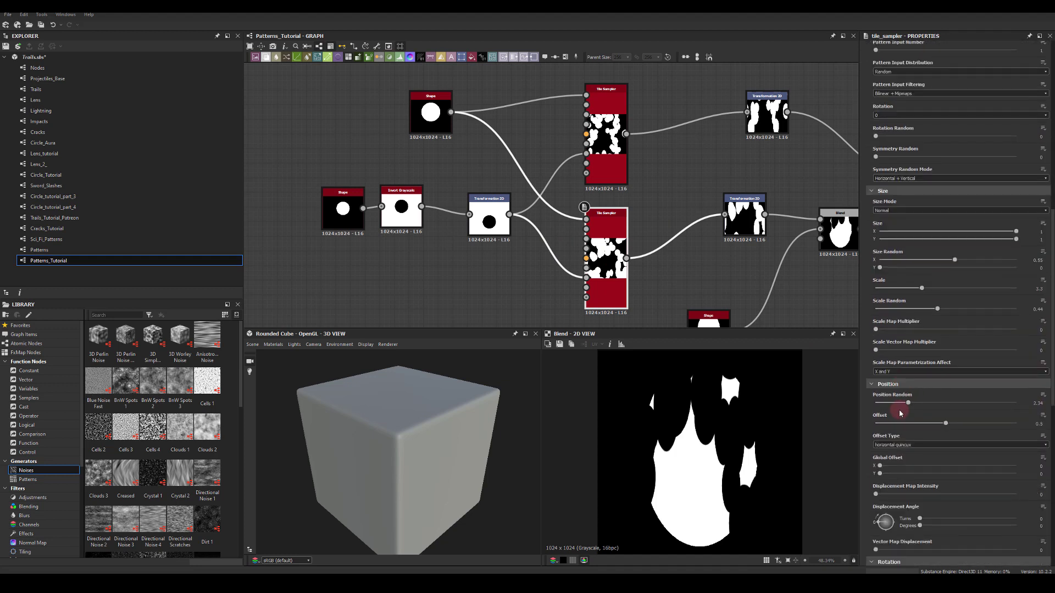
left_click_drag(911, 405, 940, 403)
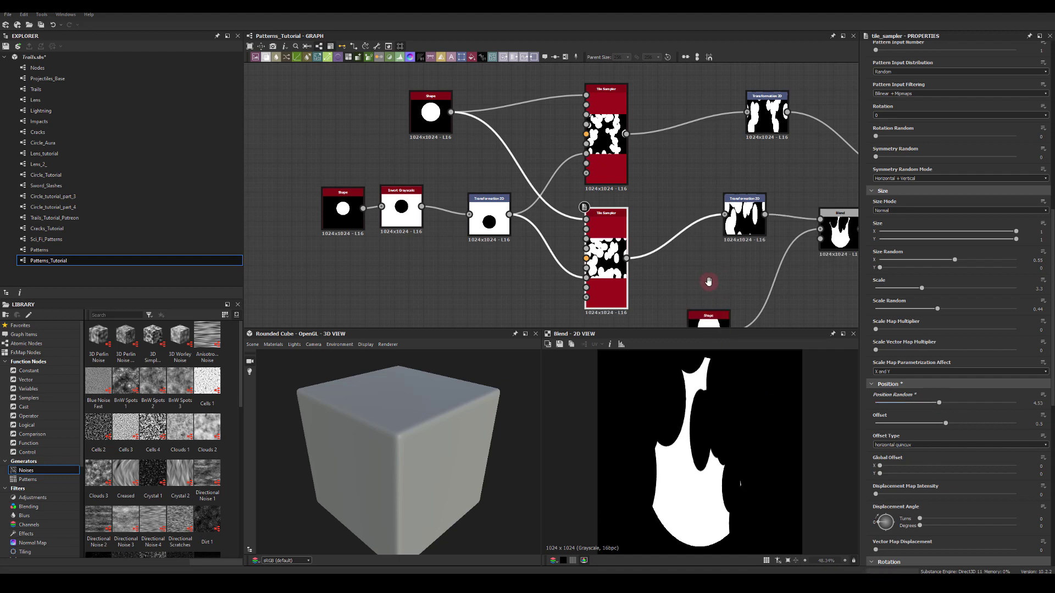
middle_click_drag(708, 281, 634, 172)
middle_click_drag(701, 218, 631, 202)
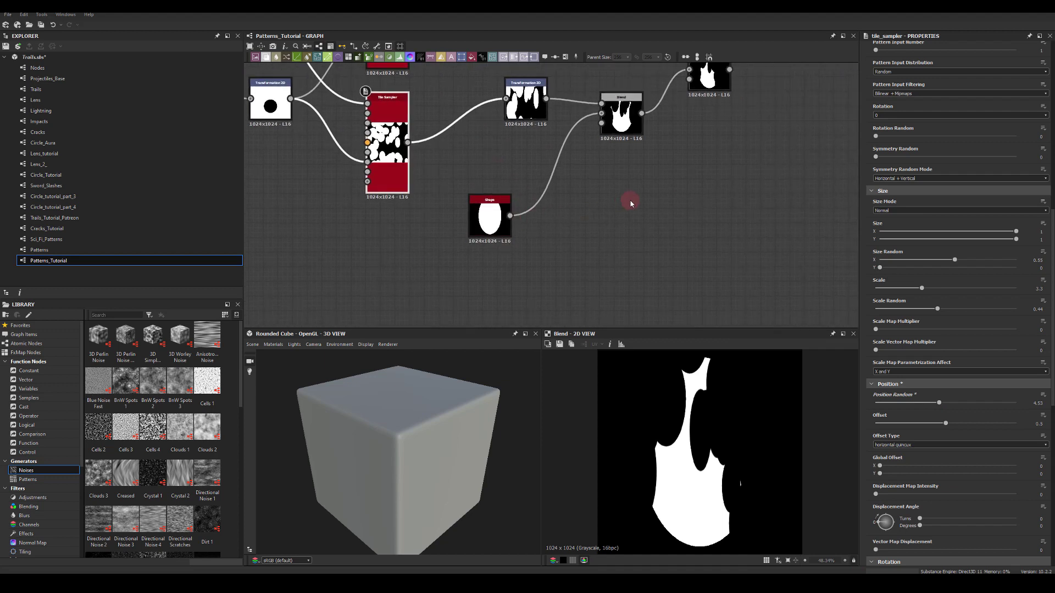
Line up both Tile Sampler branches, their Transformation 2D nodes and the two Blend nodes neatly.
scroll(657, 201, "down", 1)
left_click_drag(614, 170, 607, 183)
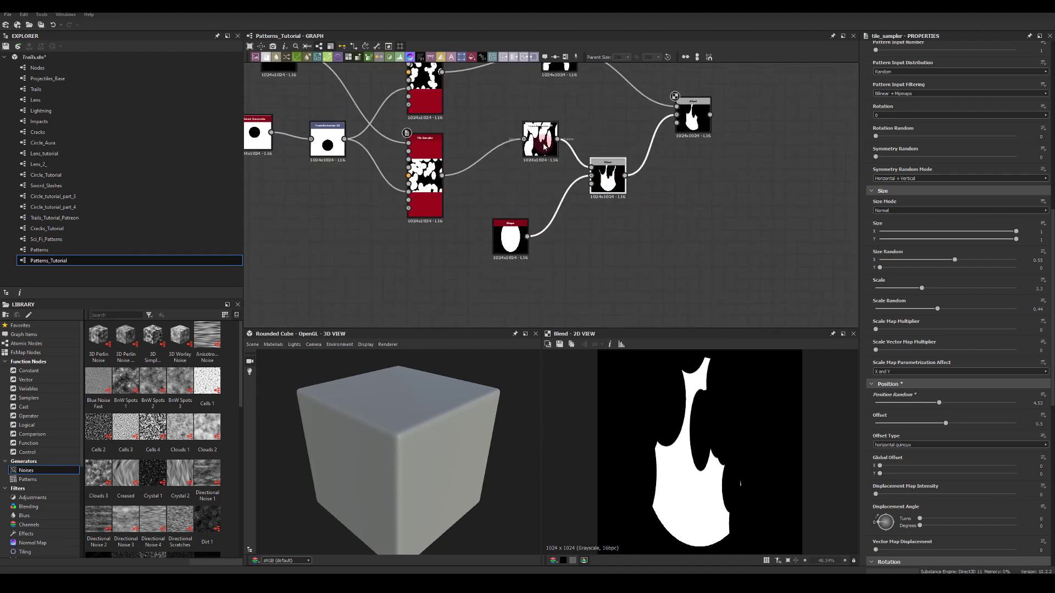
left_click_drag(540, 147, 523, 161)
middle_click_drag(523, 160, 539, 214)
left_click_drag(569, 116, 533, 128)
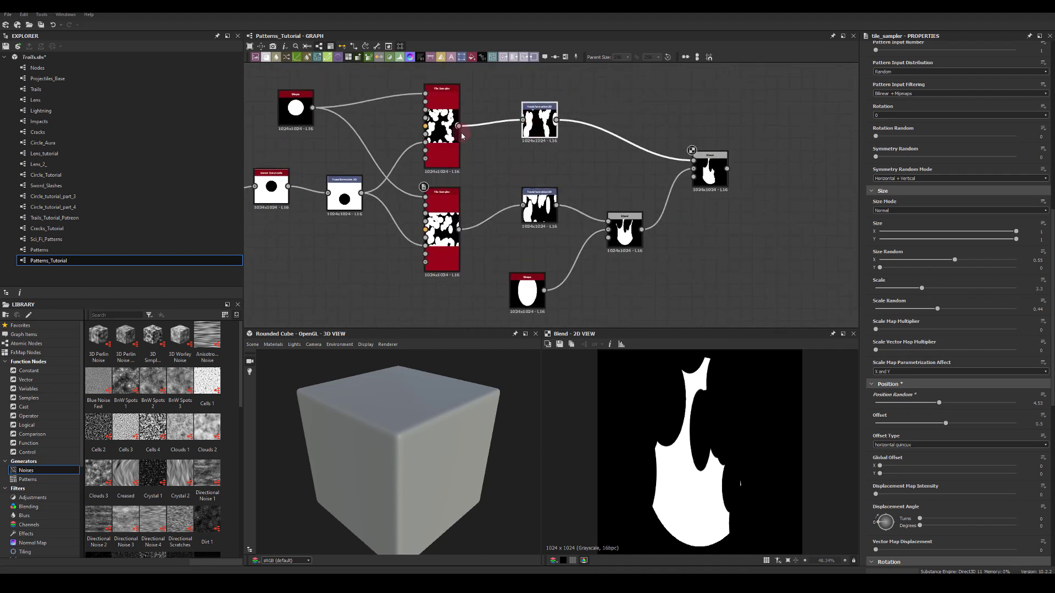
left_click(388, 180)
left_click_drag(705, 177, 699, 190)
left_click(713, 267)
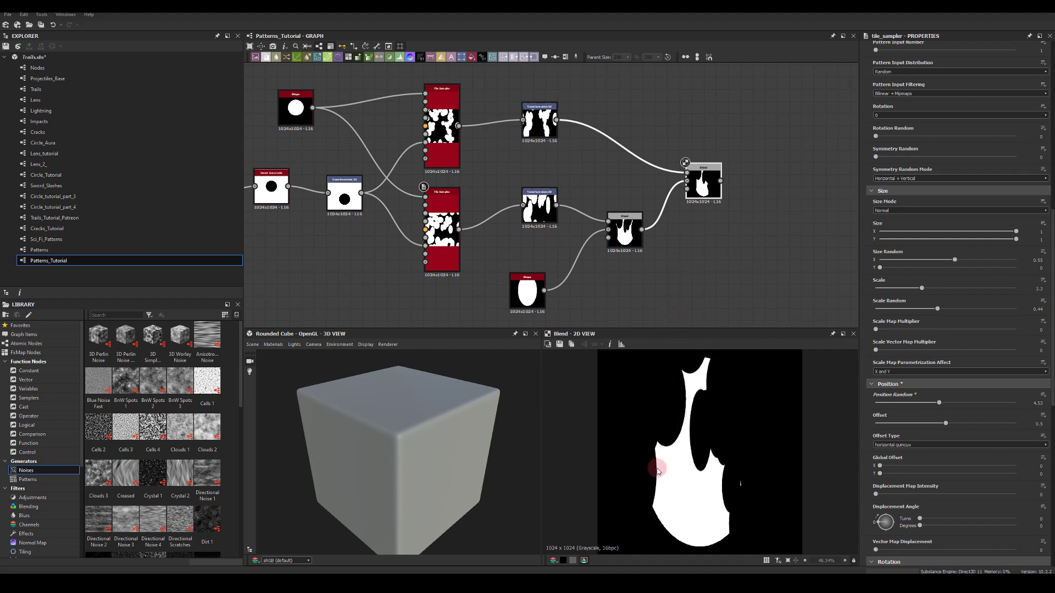
middle_click_drag(703, 217, 664, 165)
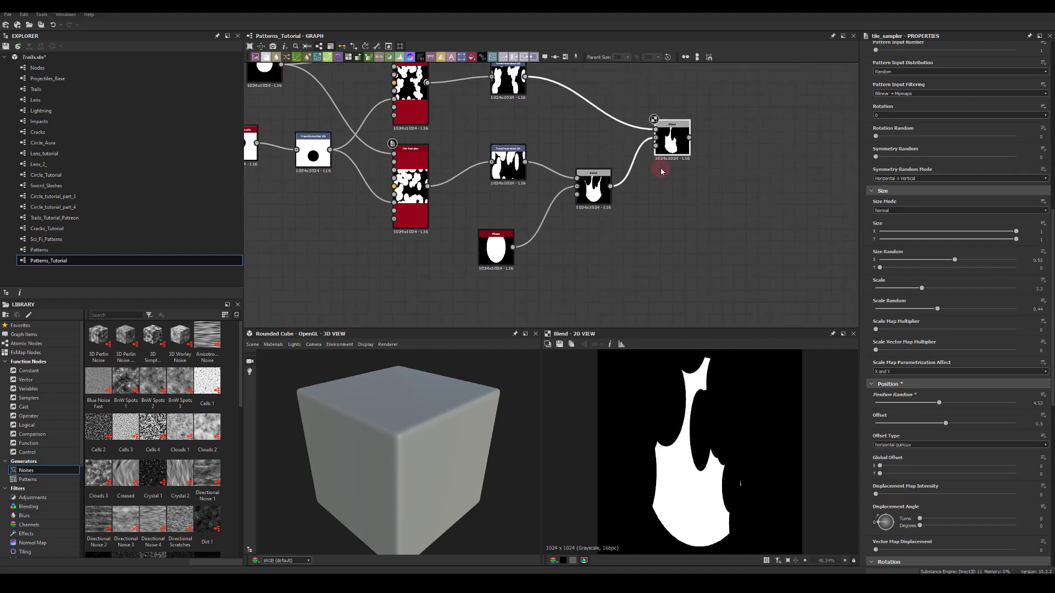
Add a Warp node after the final Blend.
left_click(679, 138)
left_click_drag(690, 138, 808, 183)
type("warp")
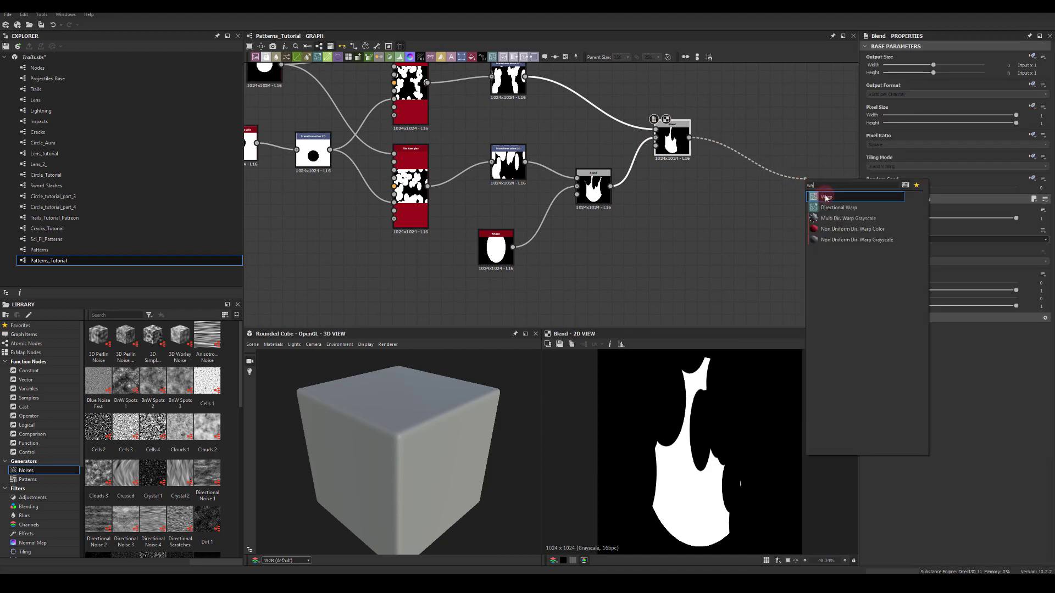
key("Return")
Add a Perlin Noise at scale 6 as the Warp's gradient input.
key("space")
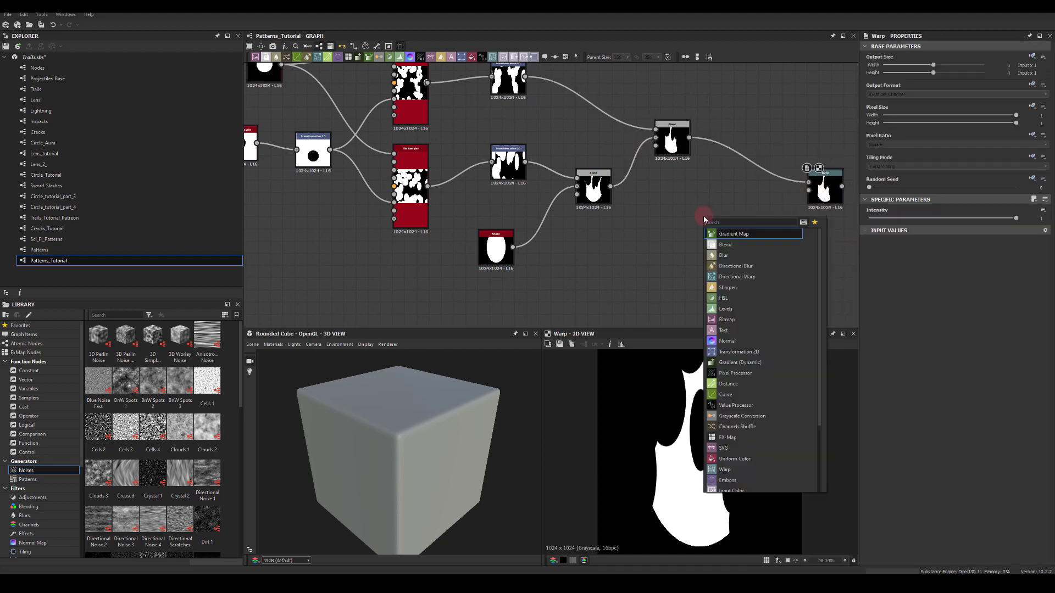
type("perlin")
key("Return")
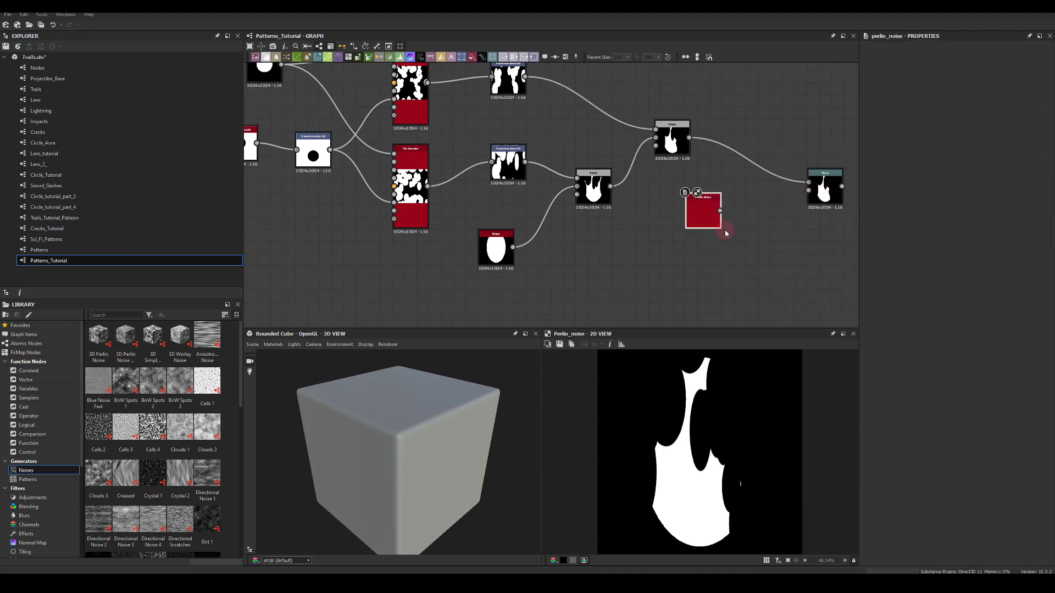
left_click_drag(809, 193, 808, 191)
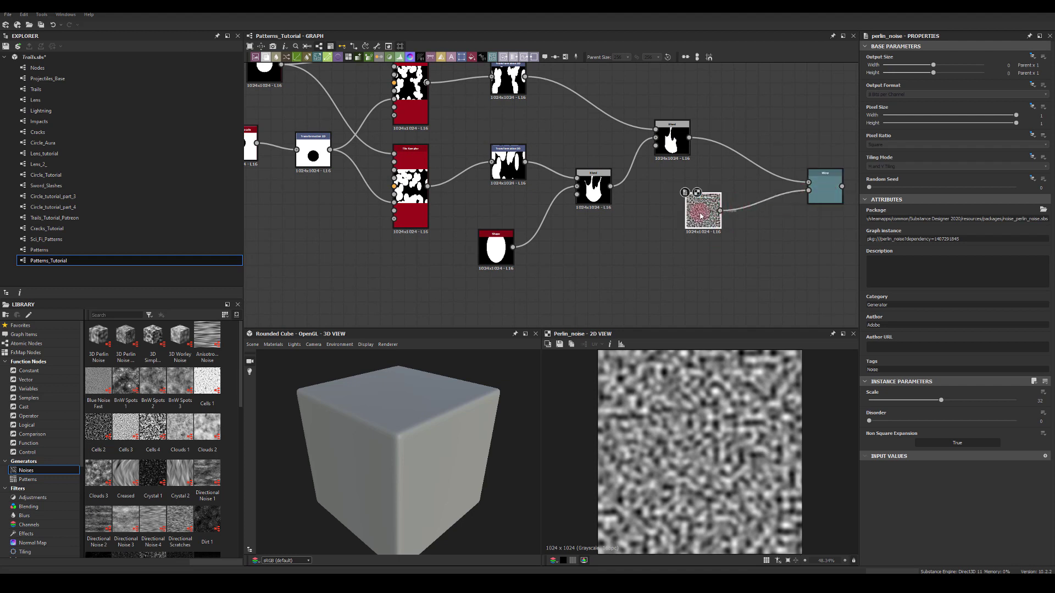
left_click_drag(891, 405, 883, 402)
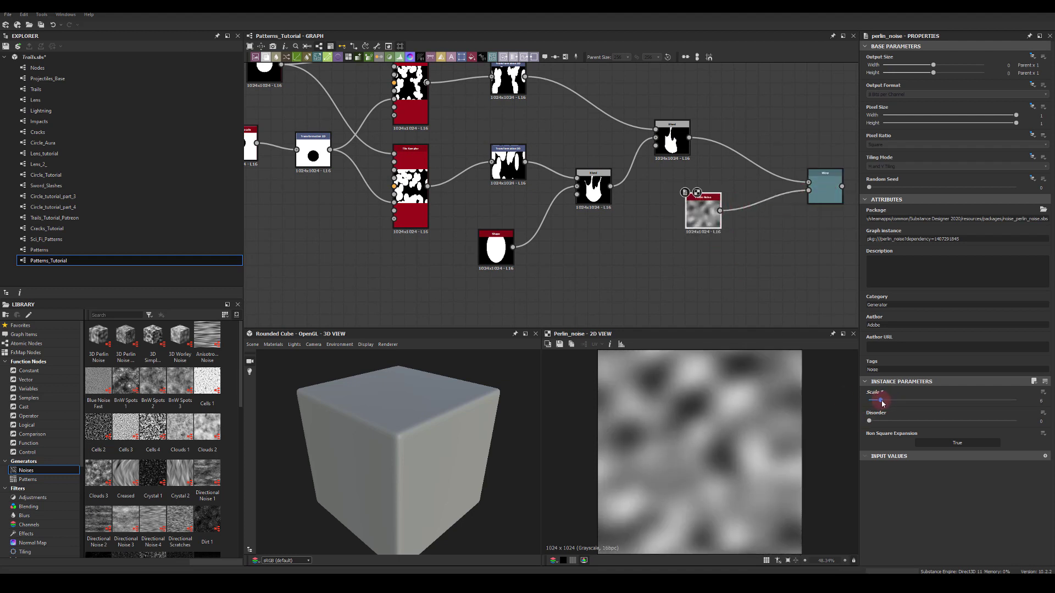
Set the Warp intensity to 0.92 and place the Warp beside the Perlin Noise.
double_click(826, 188)
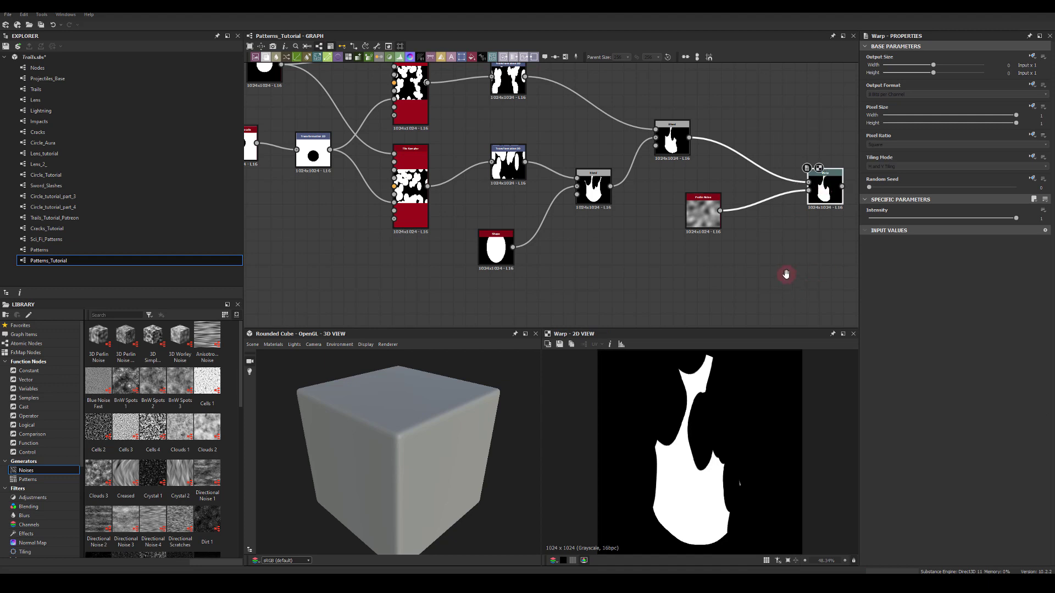
middle_click_drag(786, 274, 753, 270)
left_click(982, 213)
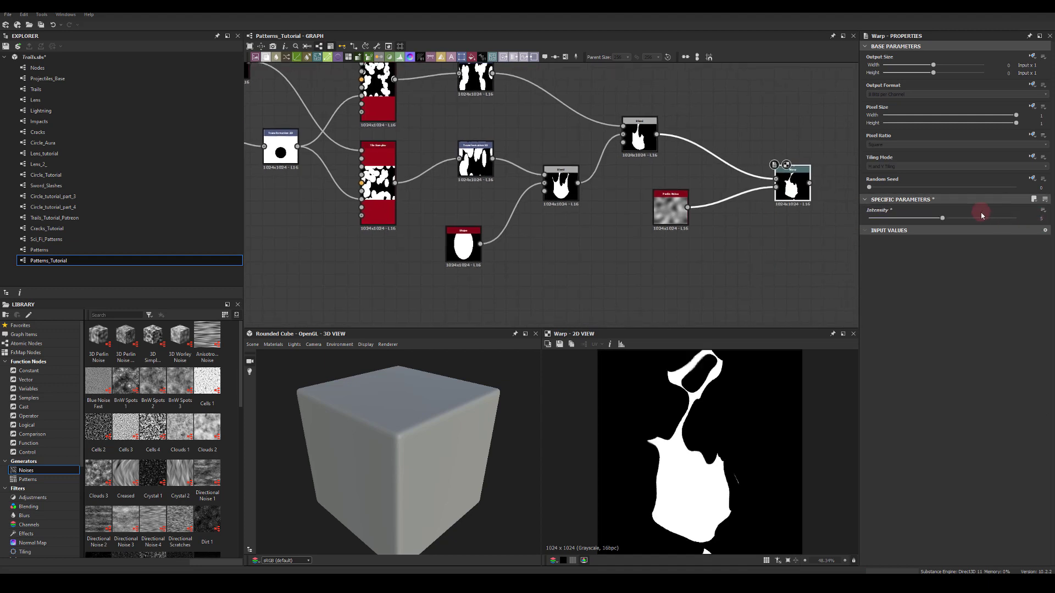
left_click_drag(944, 221, 888, 221)
left_click_drag(878, 221, 876, 220)
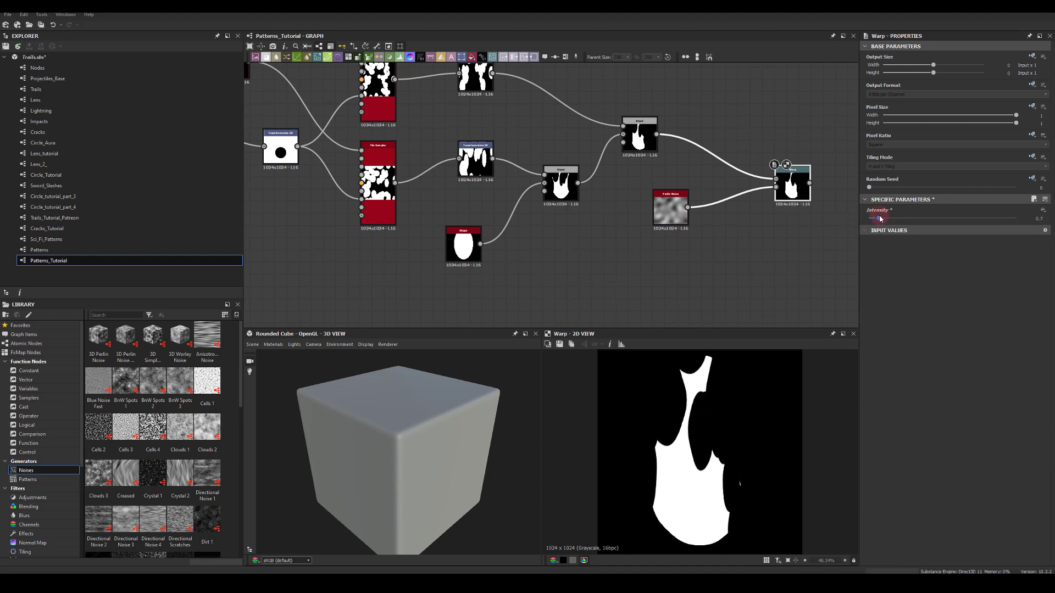
left_click_drag(784, 184, 747, 176)
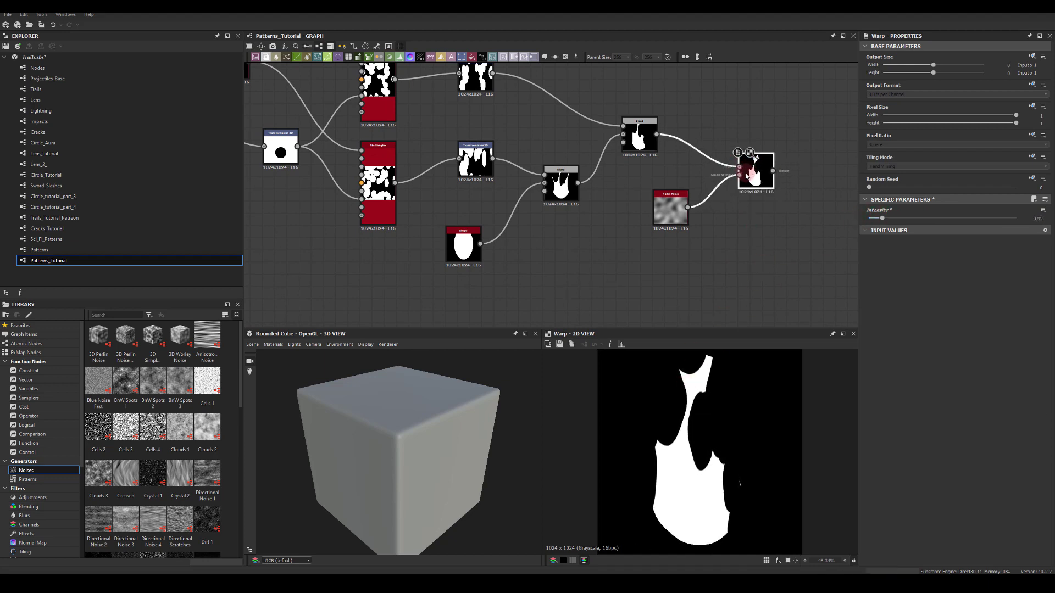
middle_click_drag(784, 125, 753, 126)
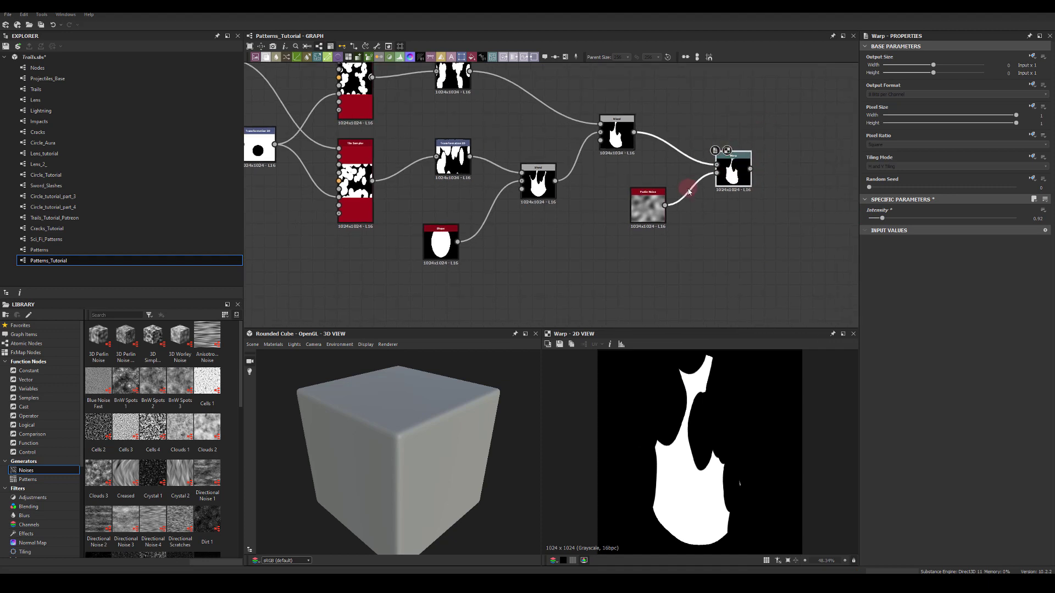
left_click_drag(655, 193, 630, 187)
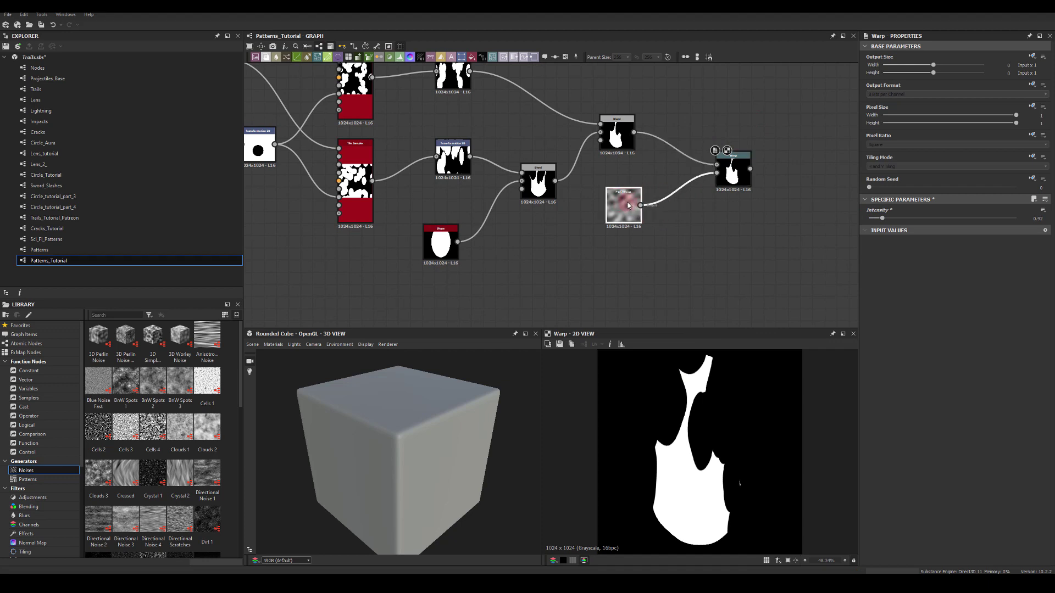
left_click_drag(736, 170, 712, 171)
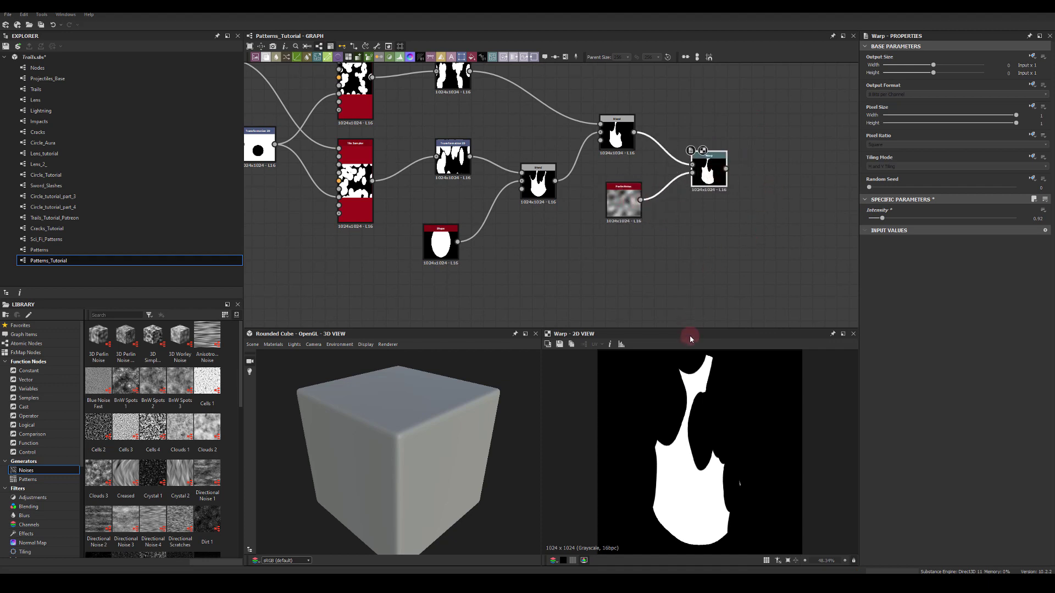
middle_click_drag(423, 228, 516, 229)
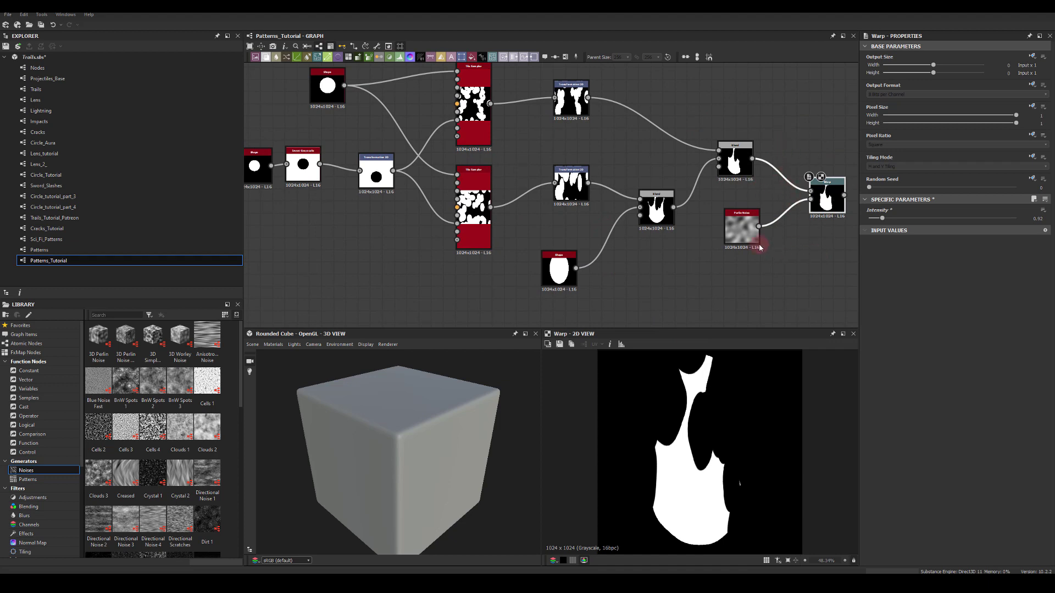
Lower the upper Tile Sampler's Position Random and raise its Offset to 0.69.
middle_click_drag(530, 132, 528, 146)
left_click(462, 115)
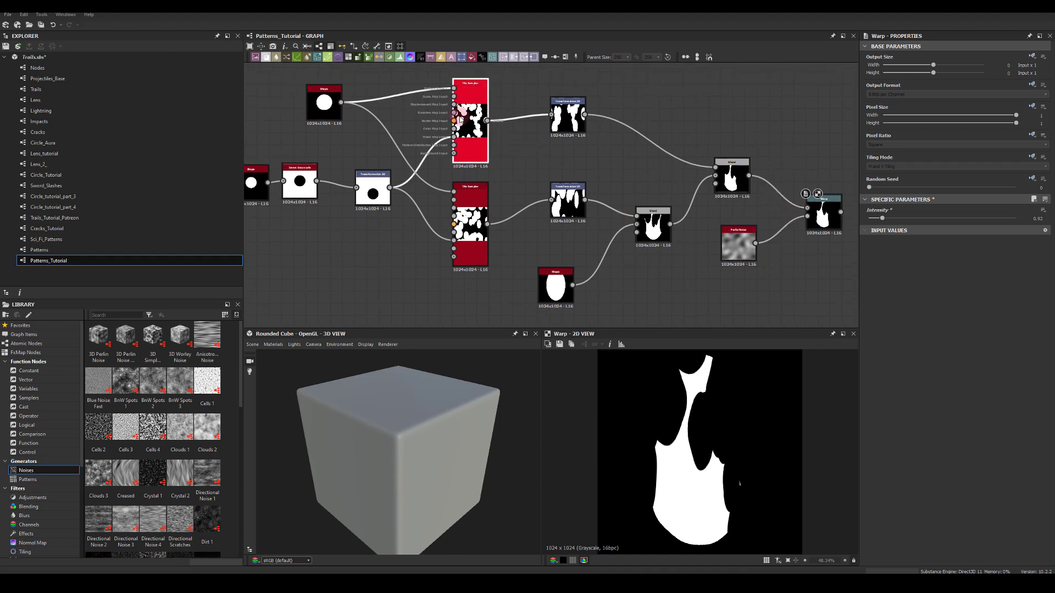
scroll(907, 352, "down", 10)
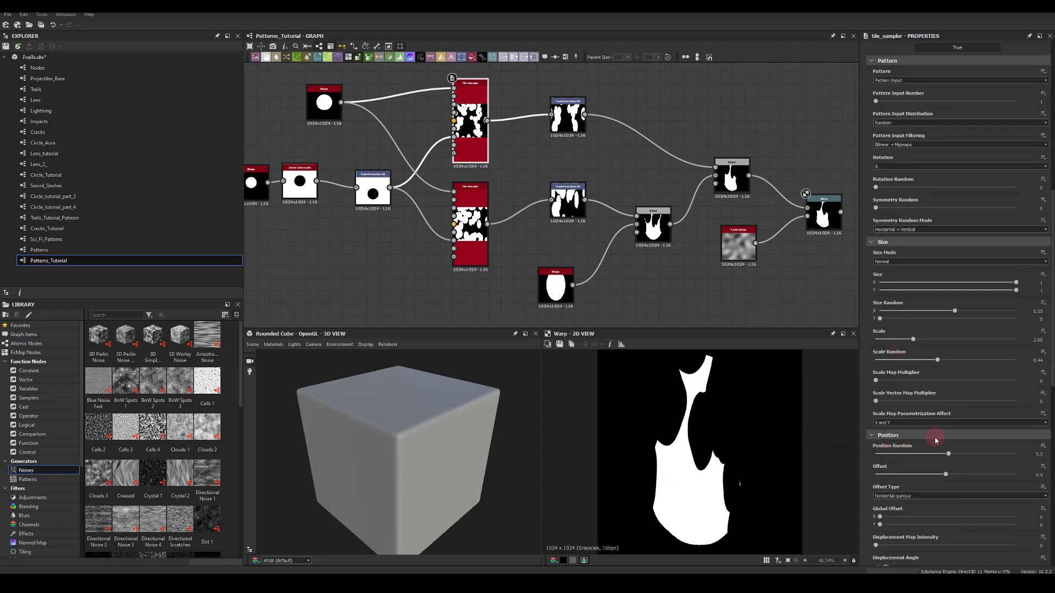
left_click_drag(948, 456, 905, 456)
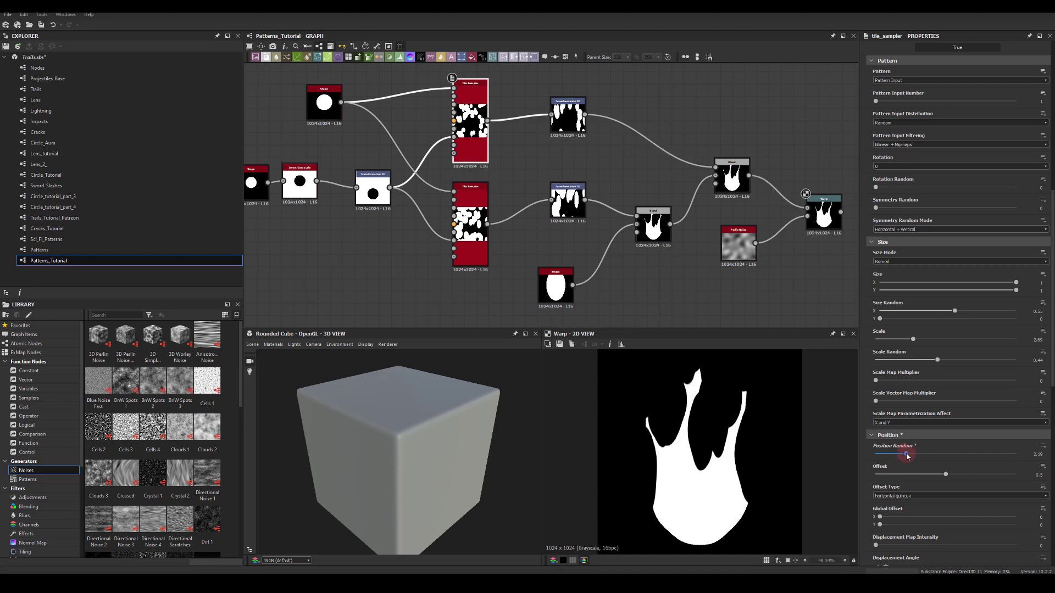
left_click_drag(946, 475, 972, 474)
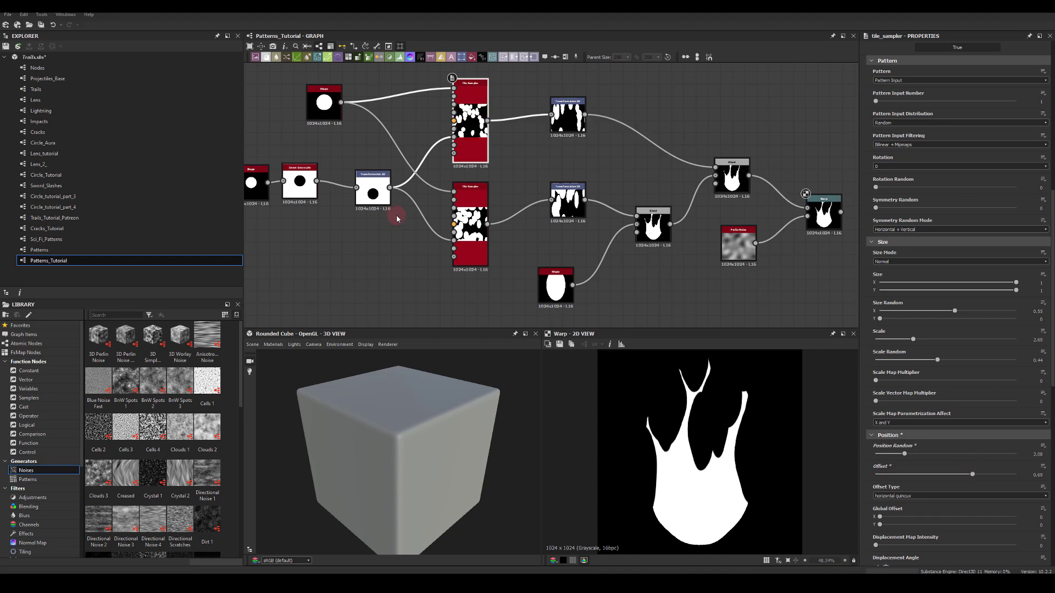
Enlarge the source disc Shape slightly to a scale of 0.30.
middle_click_drag(356, 235, 315, 169)
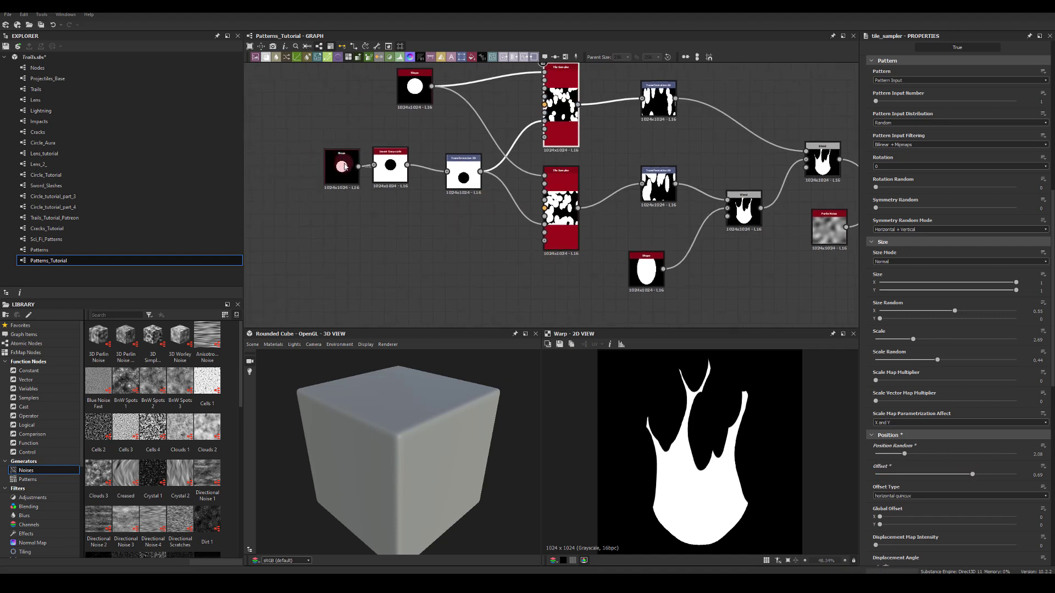
left_click(341, 166)
left_click_drag(917, 417, 922, 417)
left_click(560, 214)
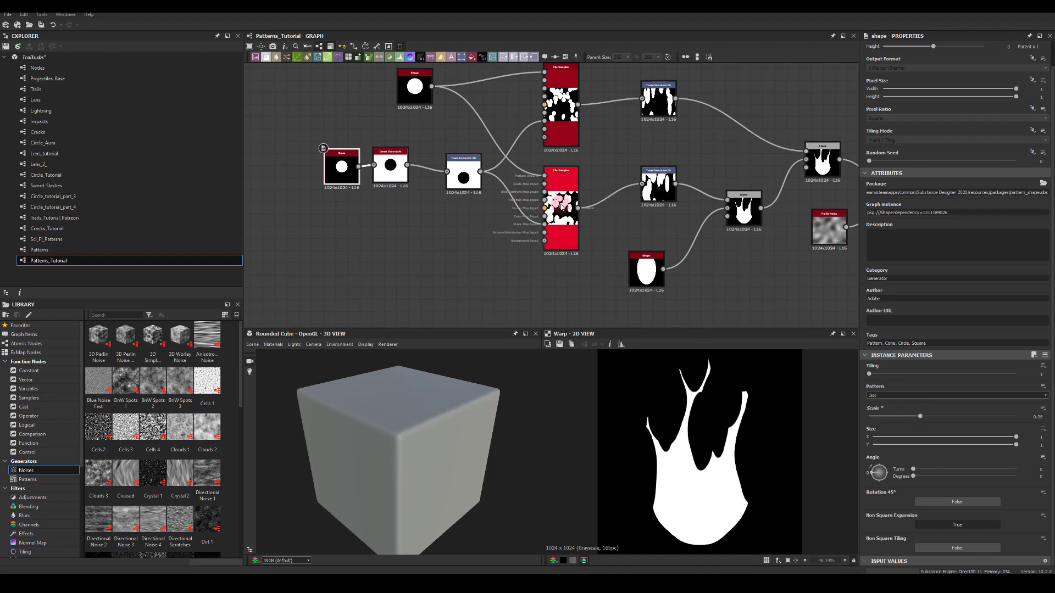
scroll(906, 412, "down", 5)
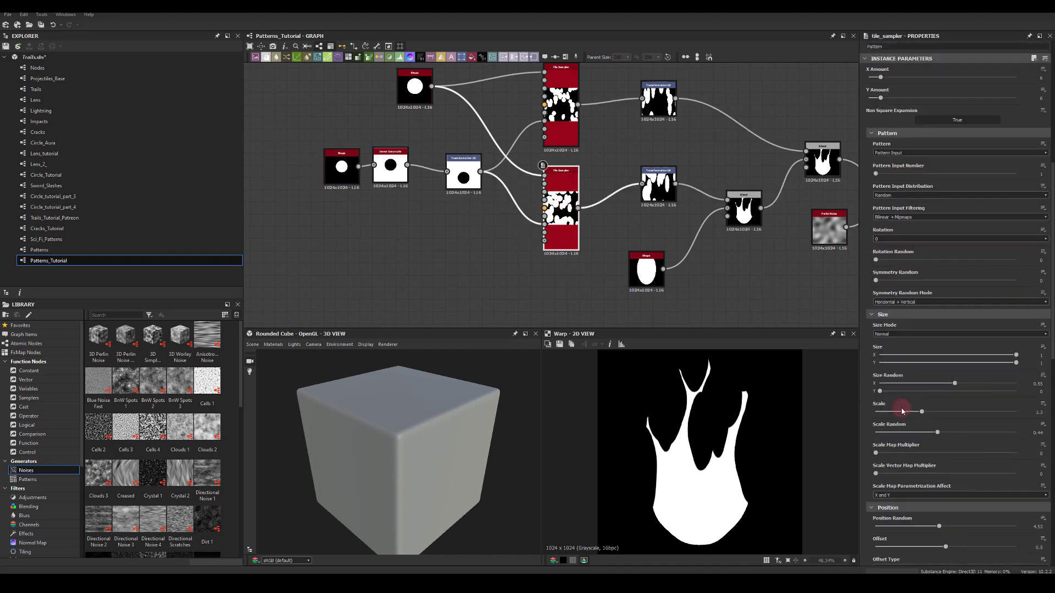
Nudge the top Tile Sampler's Scale up slightly and retune its Position Random.
left_click_drag(922, 364, 939, 383)
scroll(922, 350, "down", 2)
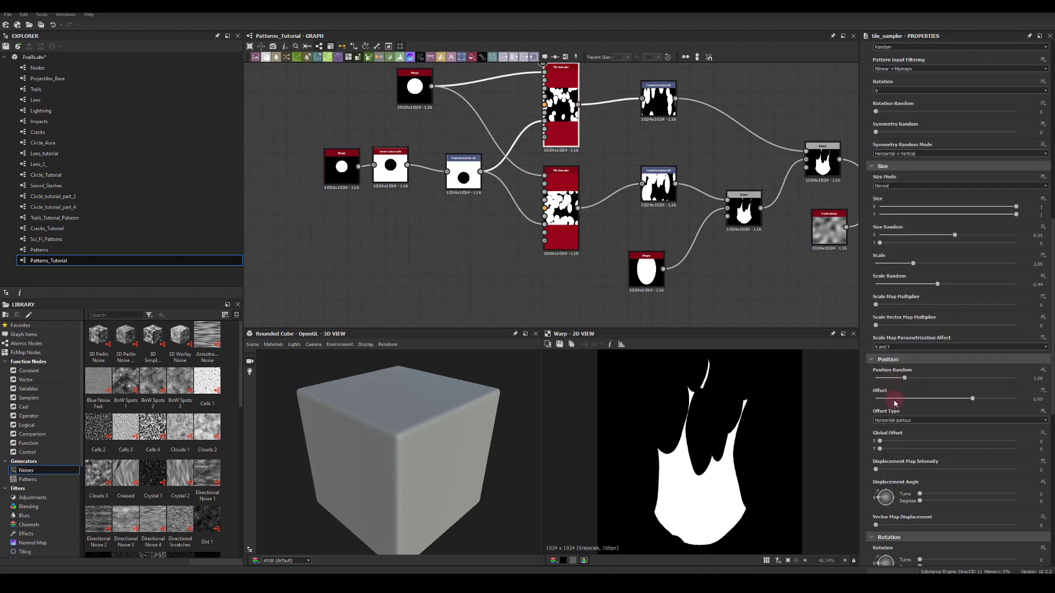
left_click_drag(904, 382, 945, 380)
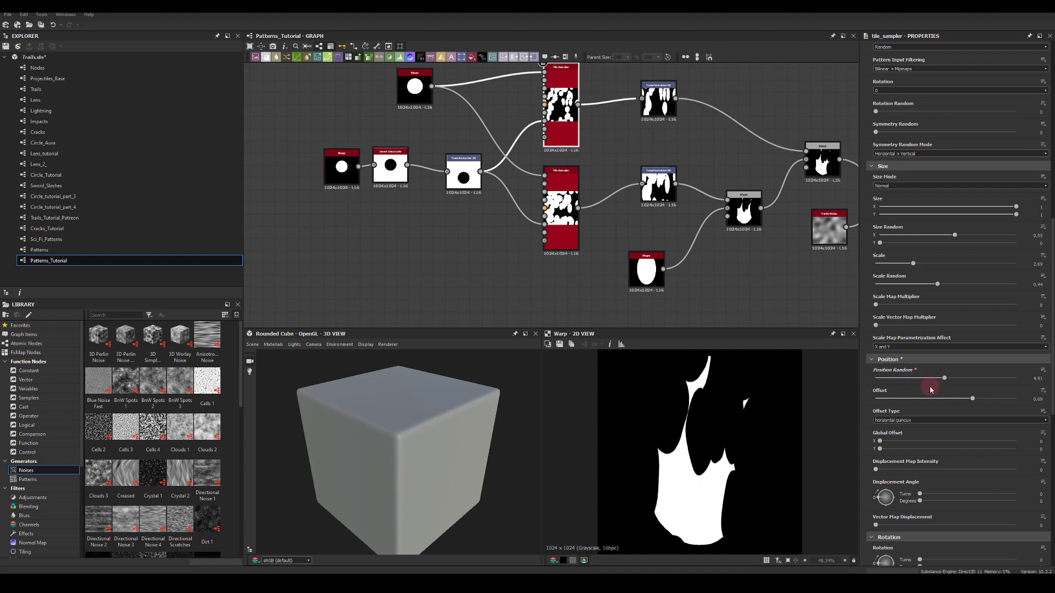
Set the top Tile Sampler's Mask Random to 0.
scroll(930, 390, "down", 10)
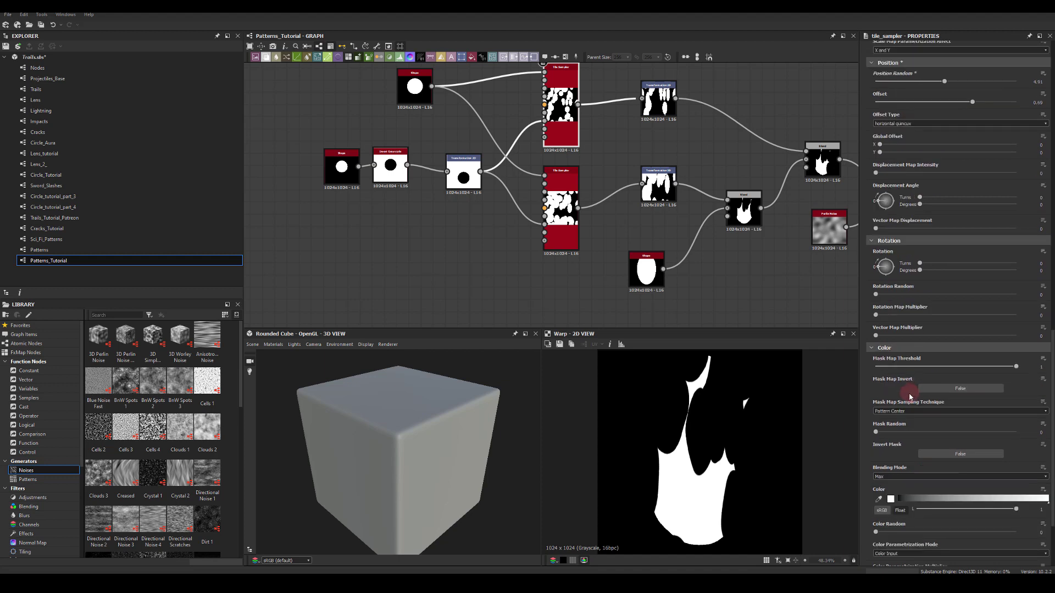
scroll(908, 398, "down", 3)
scroll(883, 369, "down", 1)
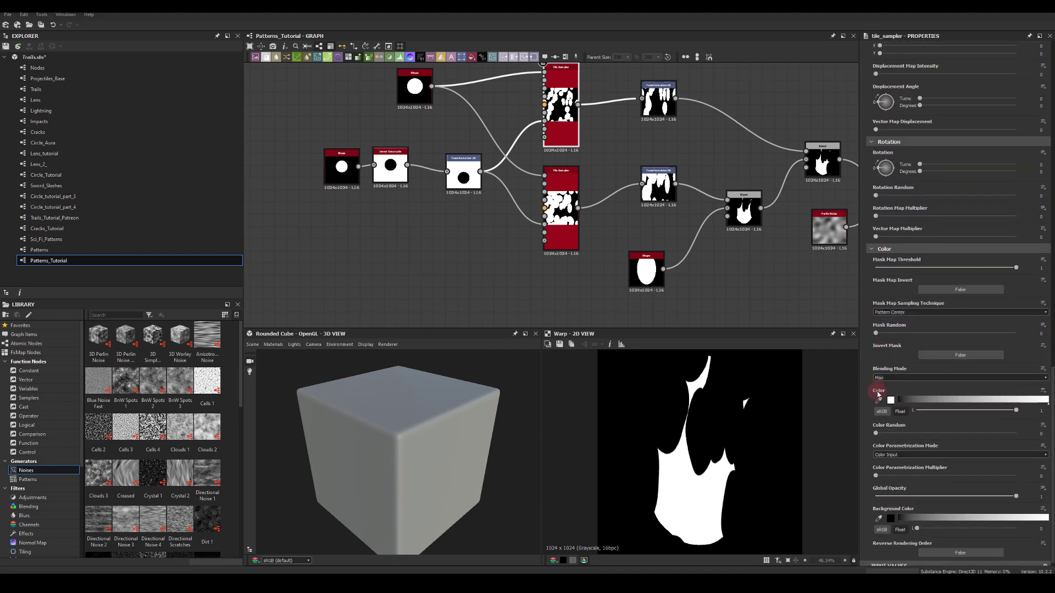
left_click_drag(937, 339, 829, 331)
Tweak Scale to about 0.76, lower Position Random, and reduce Scale Random.
scroll(919, 261, "up", 5)
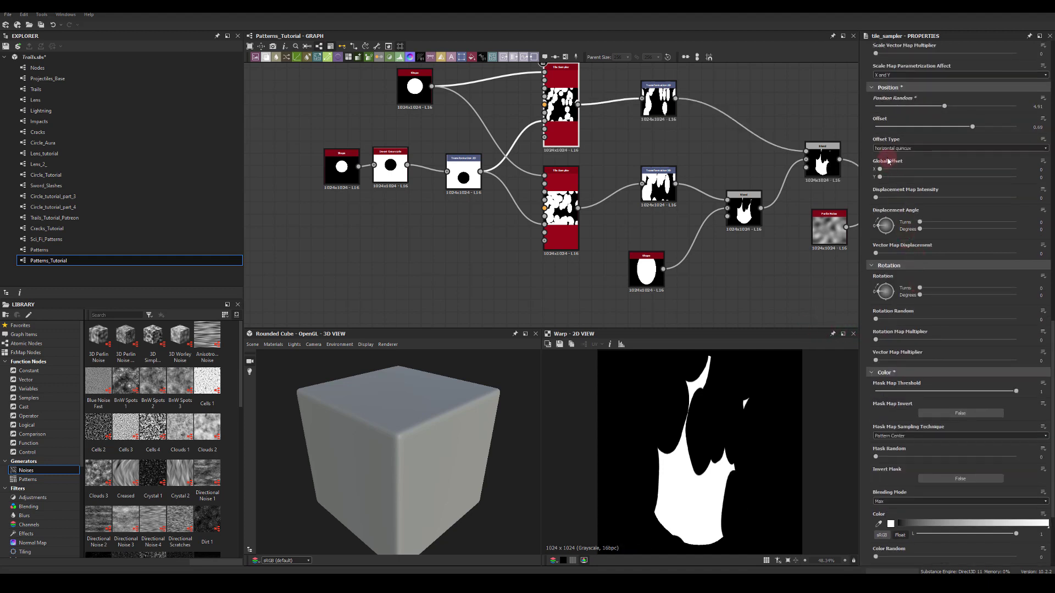
scroll(888, 160, "up", 5)
left_click_drag(912, 117, 926, 112)
left_click_drag(943, 230, 914, 229)
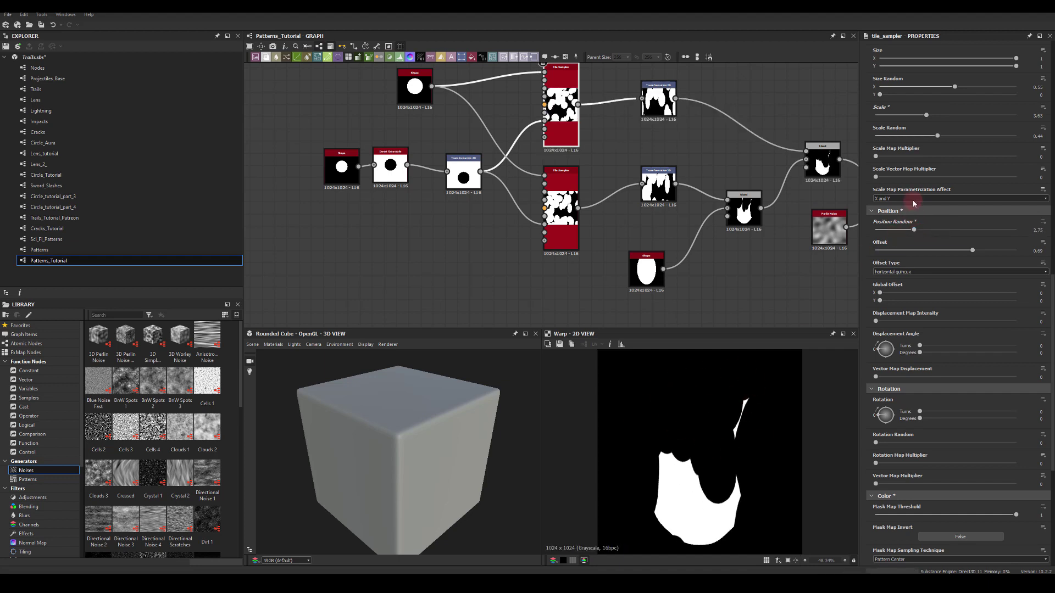
left_click_drag(920, 125, 893, 126)
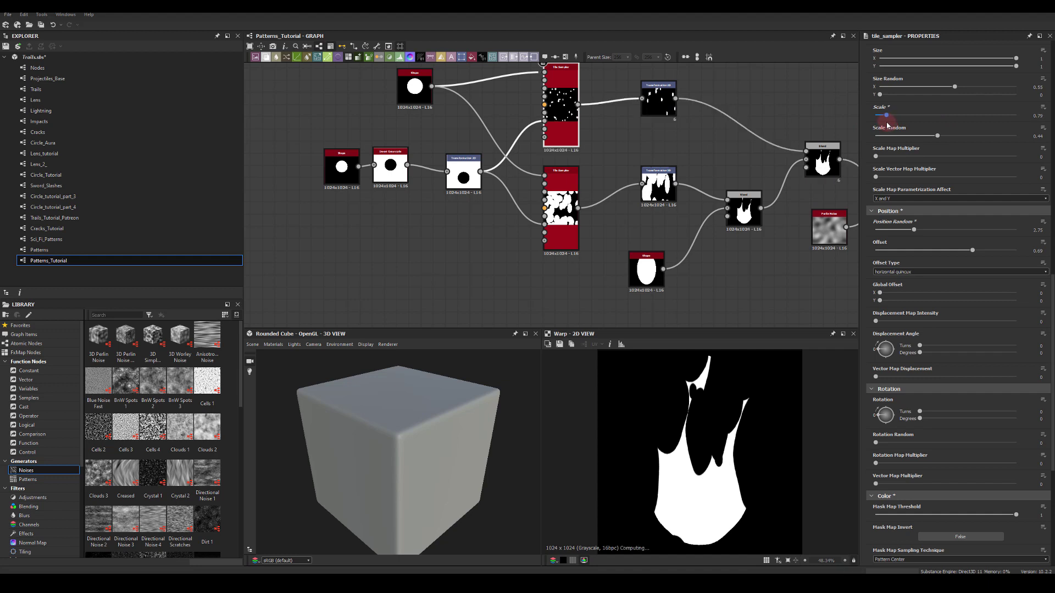
scroll(929, 110, "up", 1)
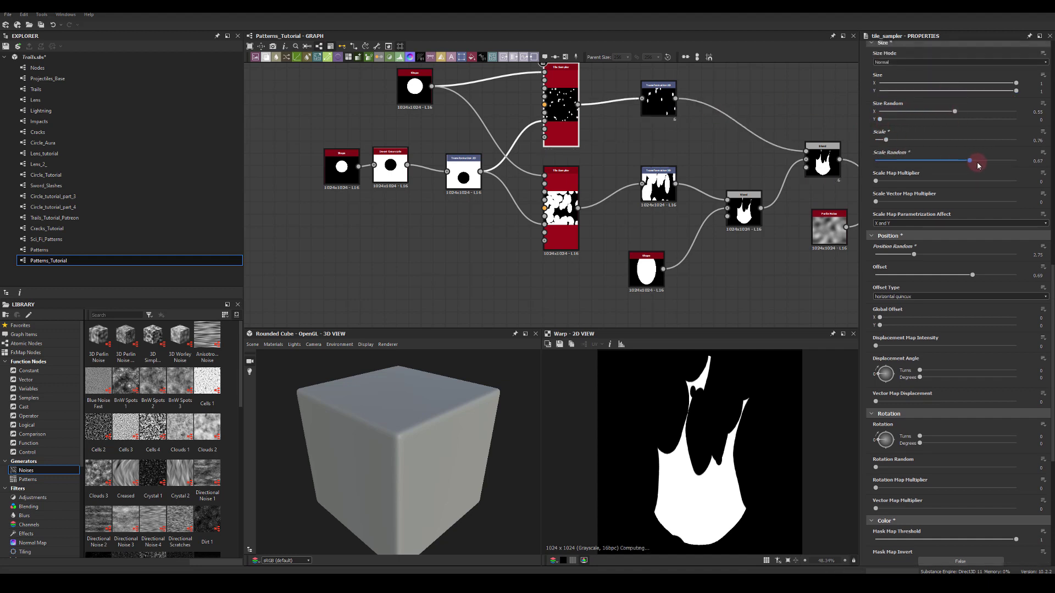
left_click_drag(977, 163, 910, 153)
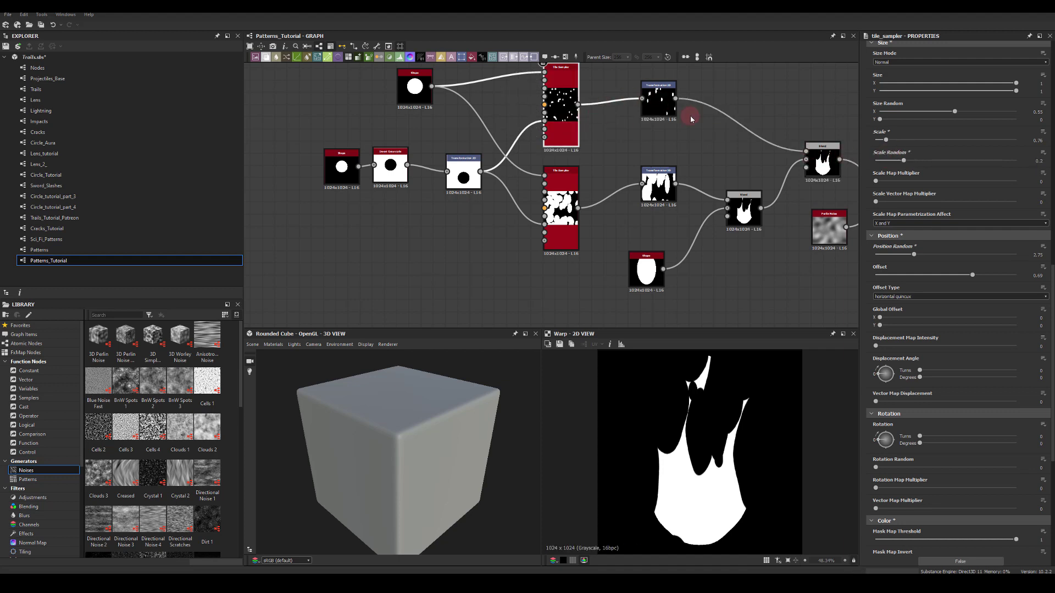
Lower the bottom Tile Sampler's Scale from 3.68 to about 3.3.
left_click(574, 209)
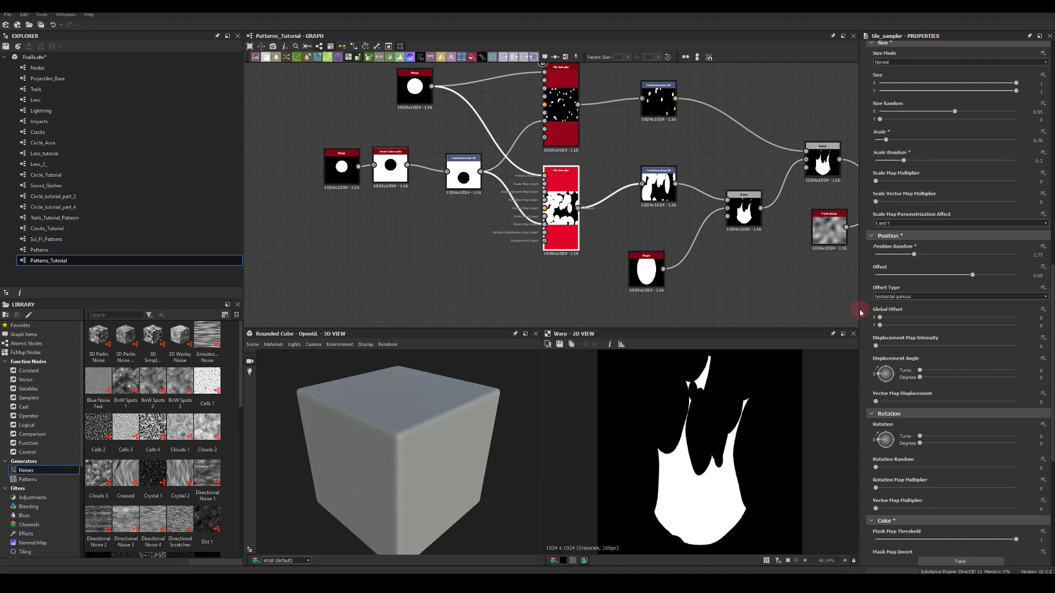
scroll(905, 330, "down", 5)
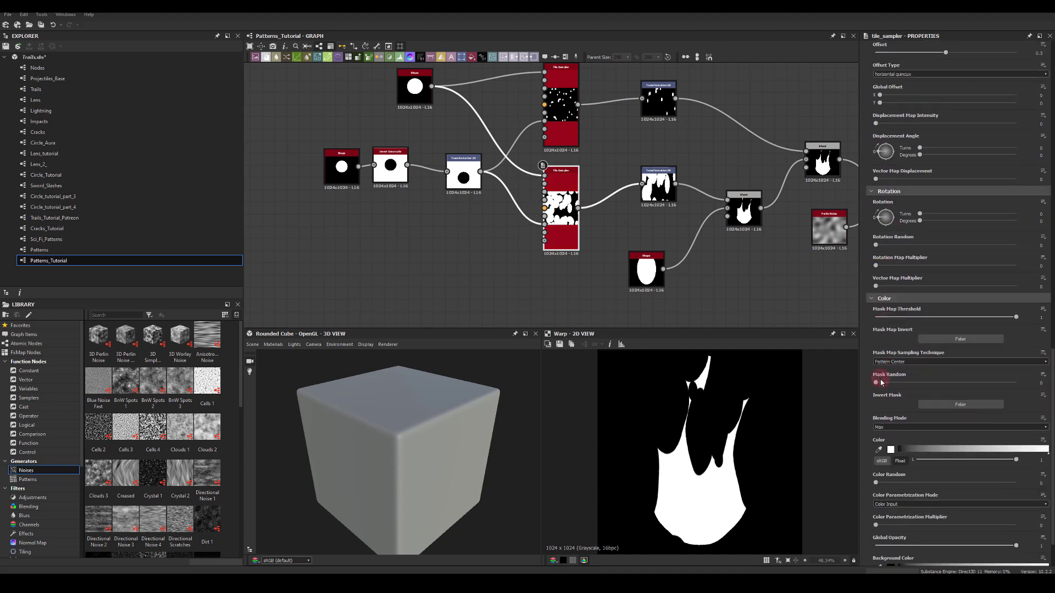
scroll(884, 374, "up", 2)
scroll(908, 229, "up", 4)
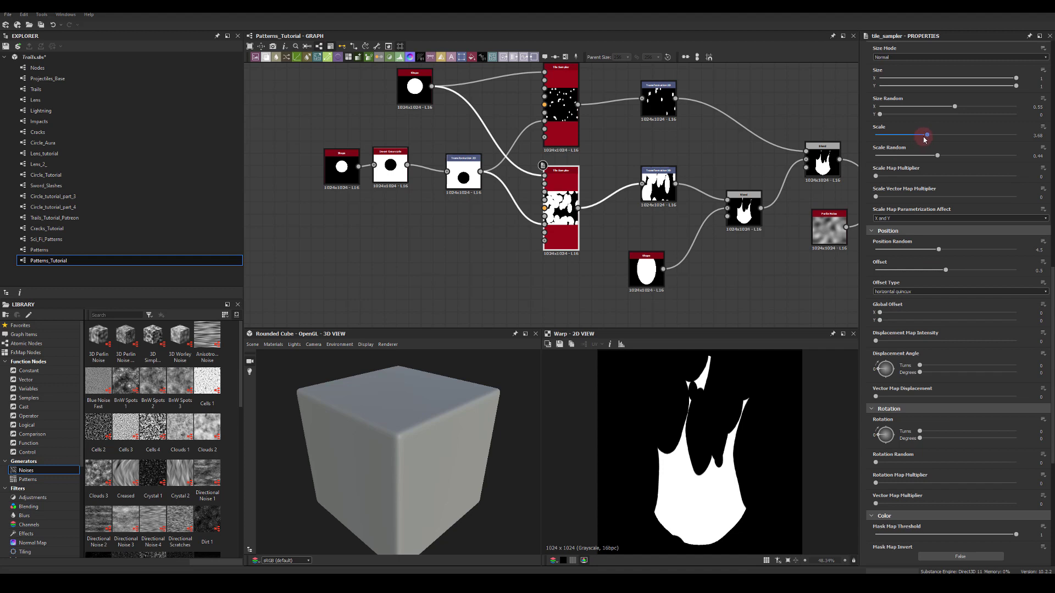
mouse_move(925, 139)
left_mouse_down()
mouse_move(972, 156)
mouse_move(914, 154)
left_mouse_up()
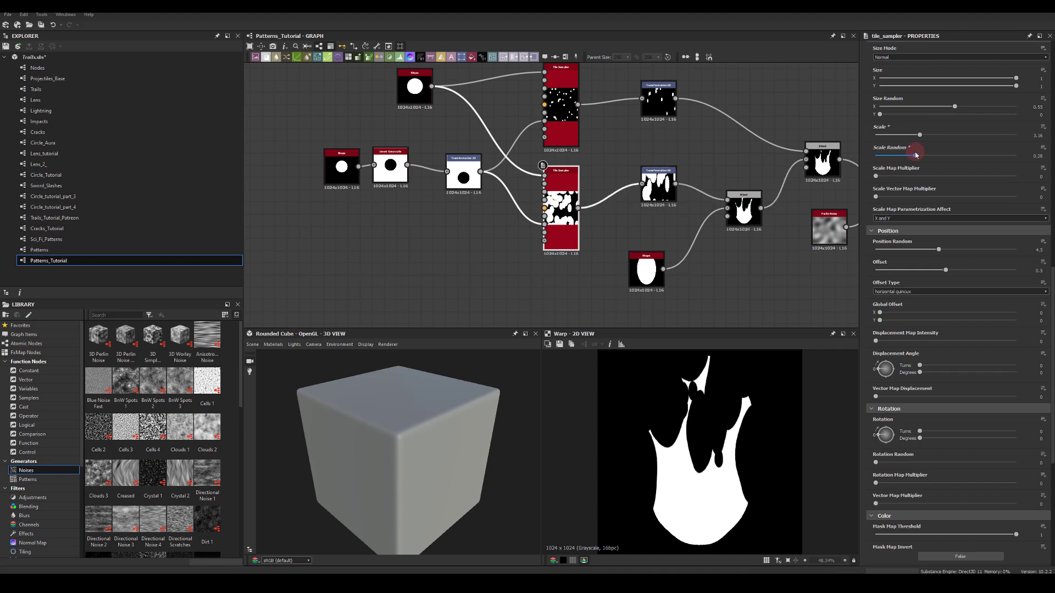
On the top Tile Sampler, raise Position Random to about 3.5 and Scale to about 2.1.
left_click(568, 98)
scroll(568, 102, "up", 4)
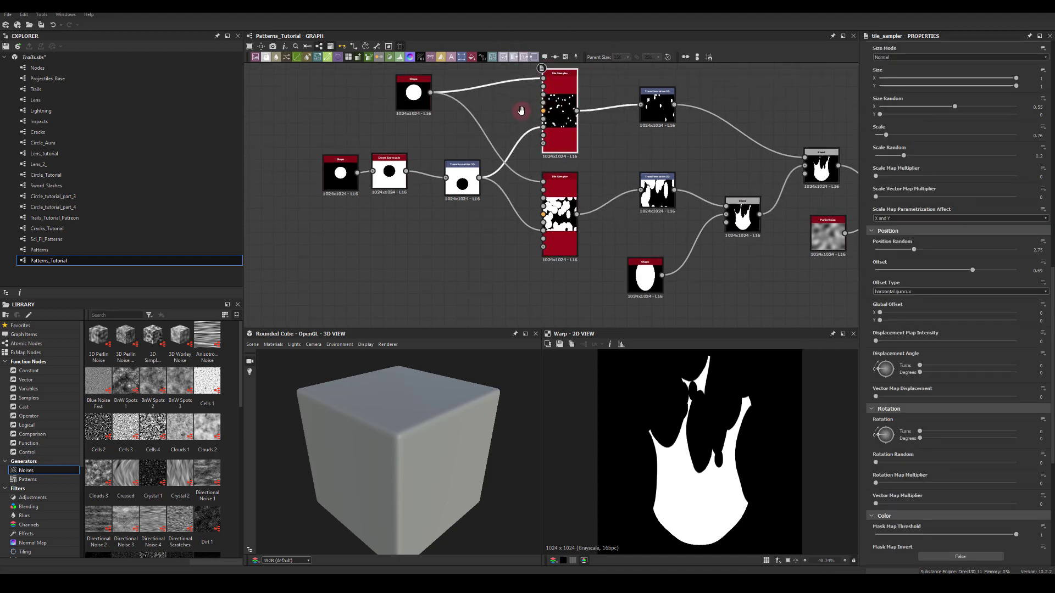
scroll(592, 144, "down", 3)
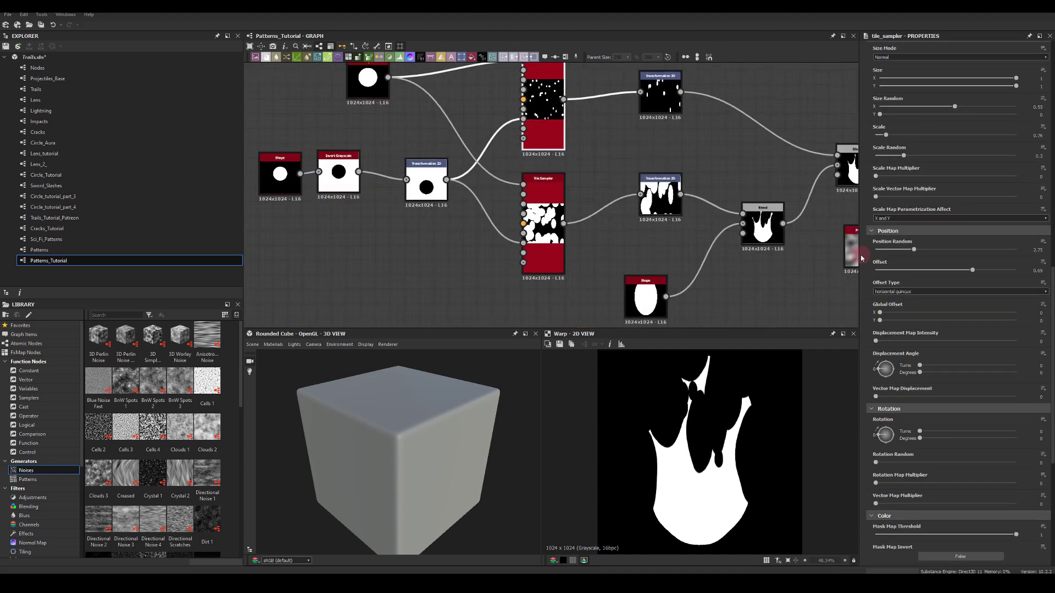
left_click_drag(915, 251, 928, 251)
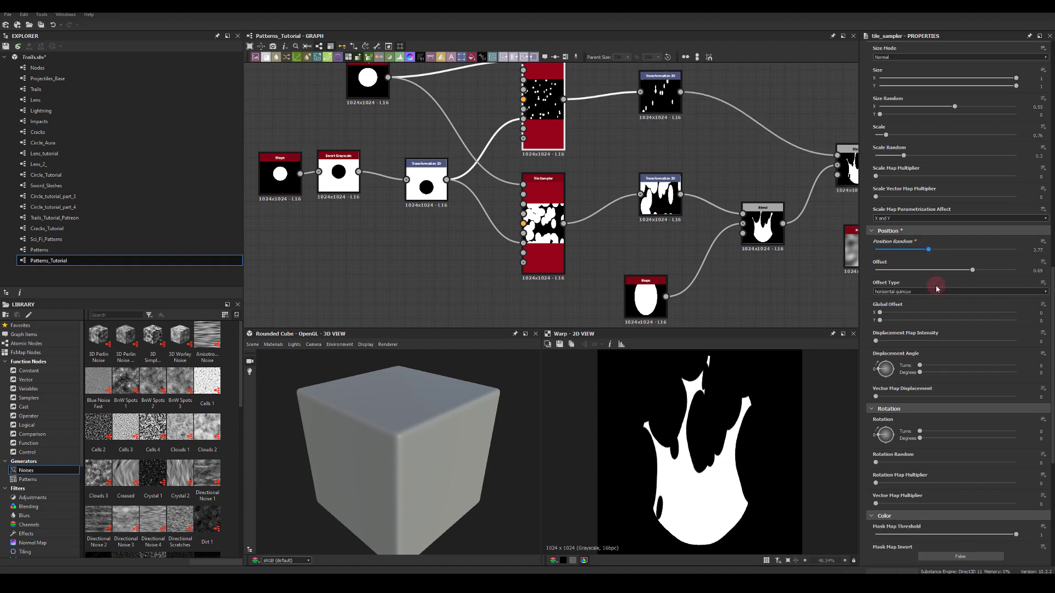
scroll(945, 330, "down", 3)
scroll(911, 339, "up", 5)
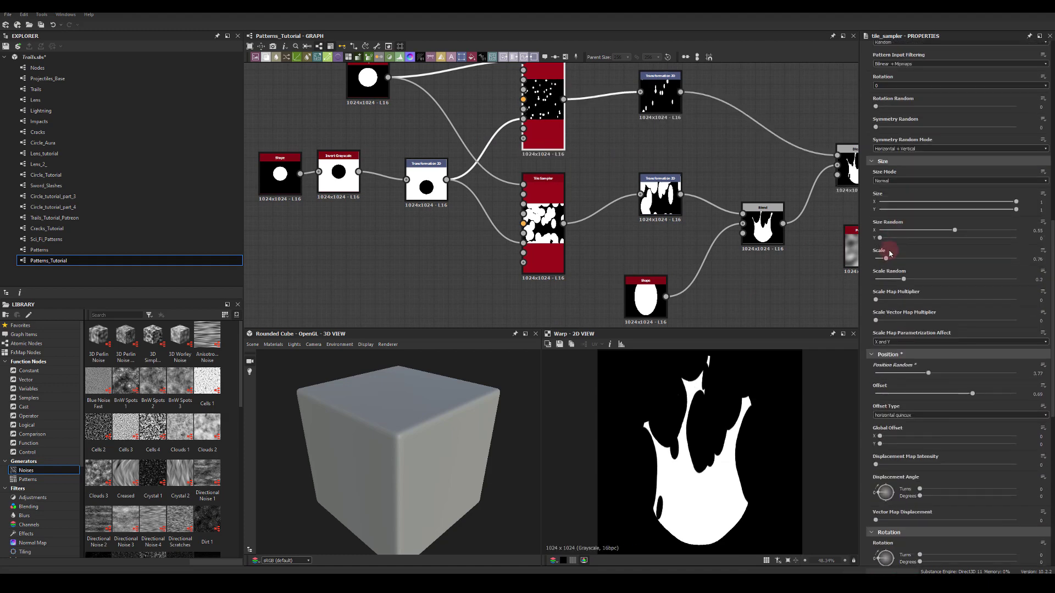
left_click_drag(889, 261, 906, 264)
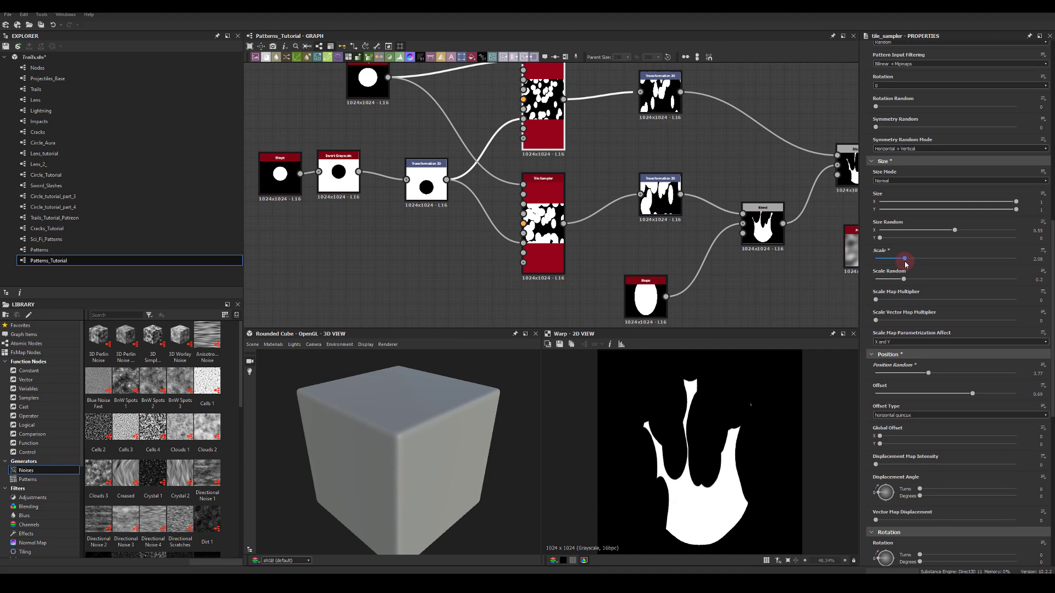
mouse_move(929, 374)
left_mouse_down()
mouse_move(954, 371)
mouse_move(923, 373)
left_mouse_up()
Move the Transformation 2D disc image down and set the top disc Shape's scale to 0.37.
left_click(426, 183)
mouse_move(715, 461)
left_mouse_down()
mouse_move(710, 494)
mouse_move(695, 466)
mouse_move(718, 461)
left_mouse_up()
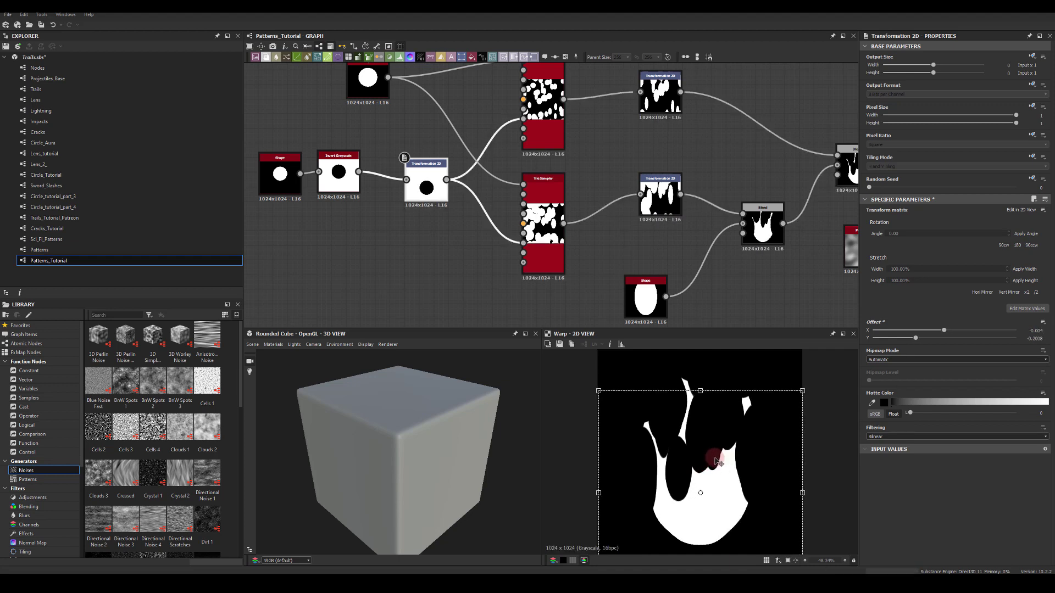
left_click(367, 81)
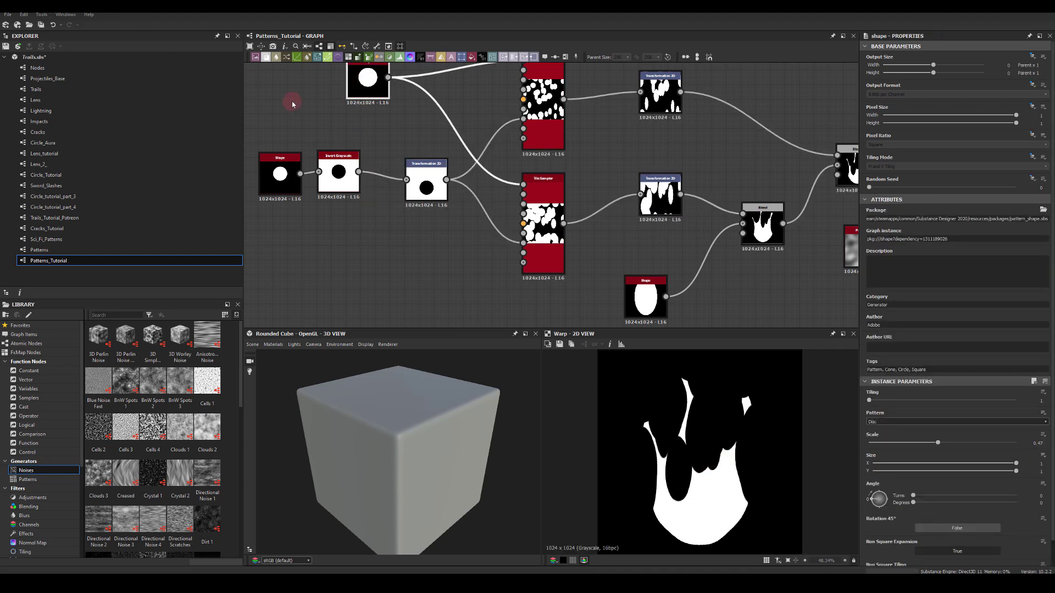
middle_click_drag(292, 103, 345, 107)
left_click(929, 408)
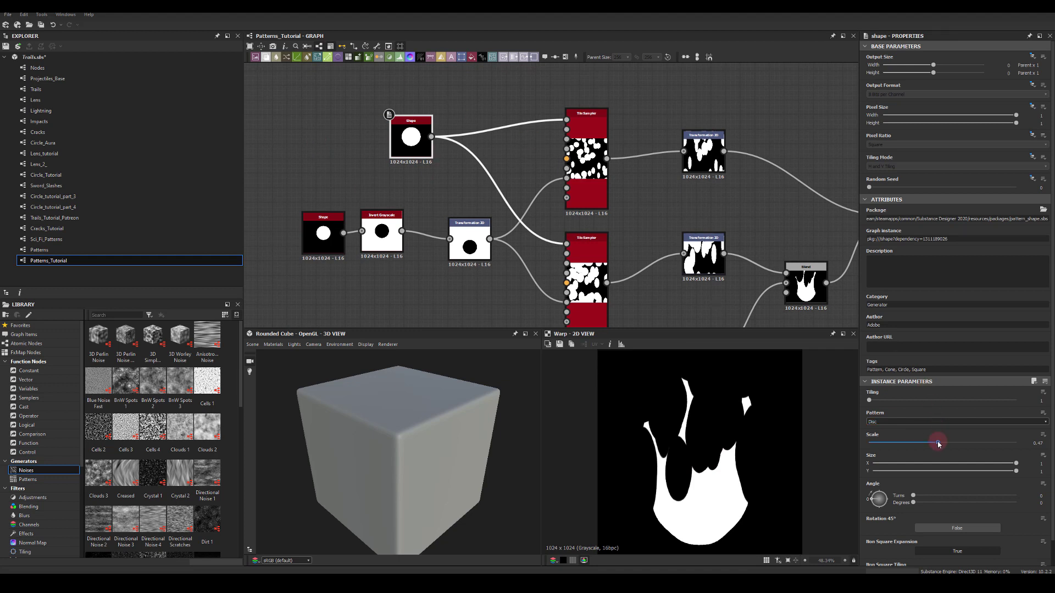
mouse_move(938, 444)
left_mouse_down()
mouse_move(966, 446)
mouse_move(901, 446)
mouse_move(925, 451)
left_mouse_up()
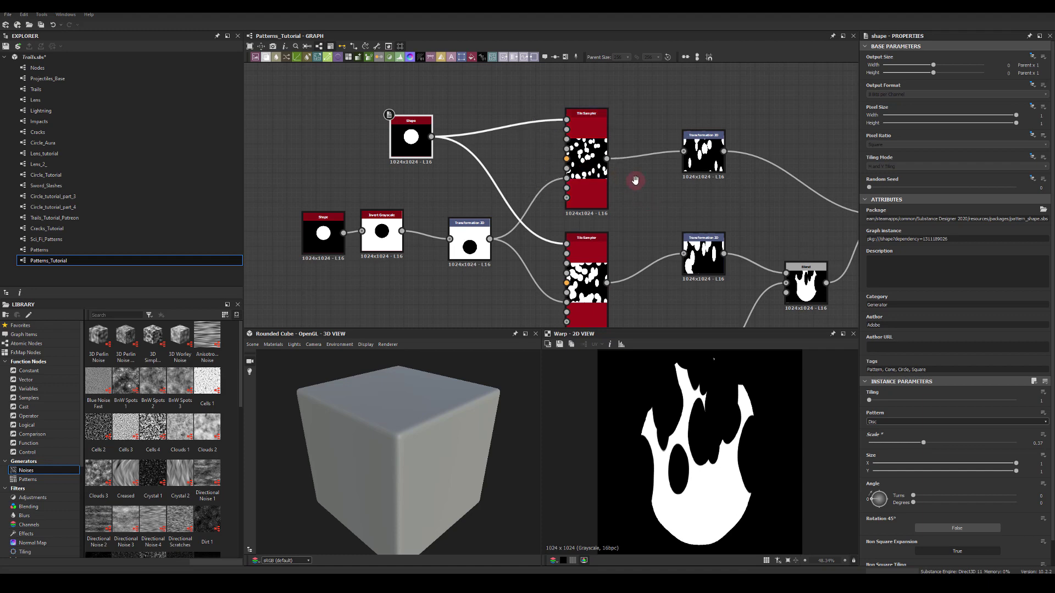
middle_click_drag(650, 205, 594, 170)
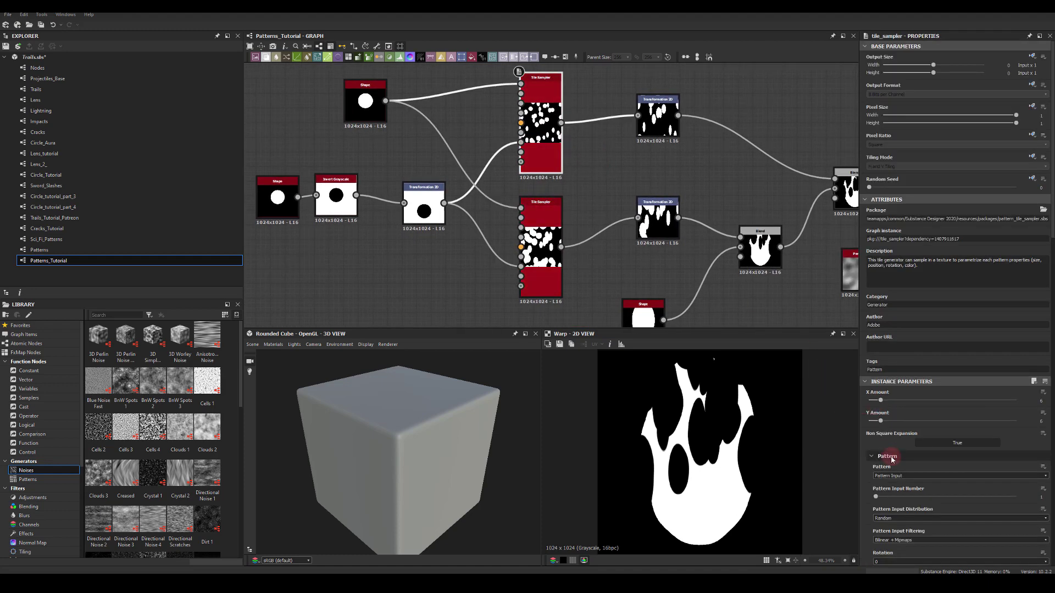
Raise the top Tile Sampler's Position Random to about 7.37 and Scale to about 3.65.
scroll(874, 439, "down", 10)
scroll(884, 450, "down", 1)
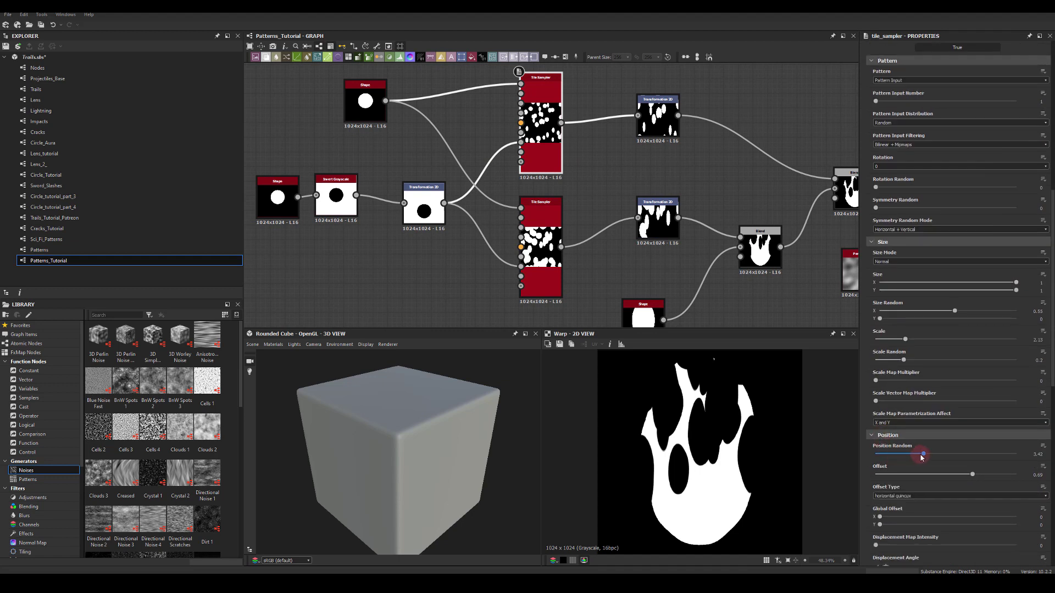
left_click_drag(923, 456, 980, 459)
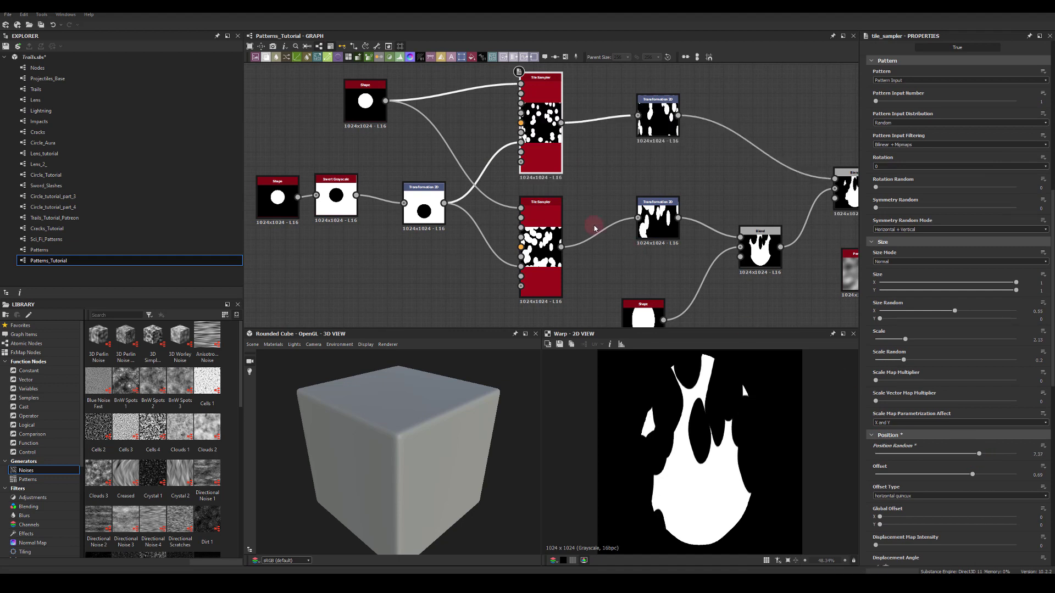
left_click_drag(906, 340, 927, 345)
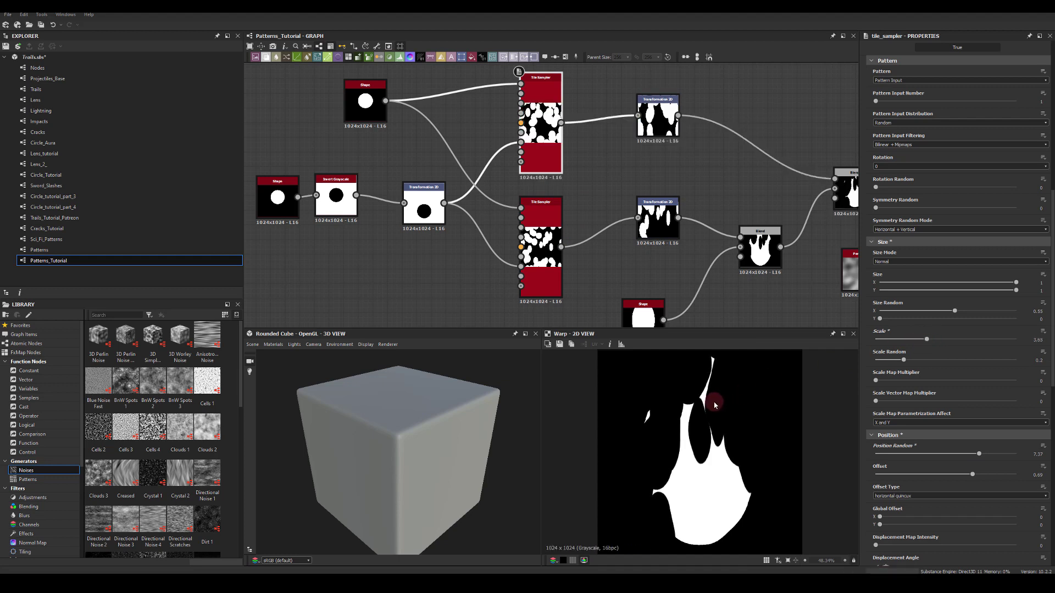
middle_click_drag(648, 323, 500, 172)
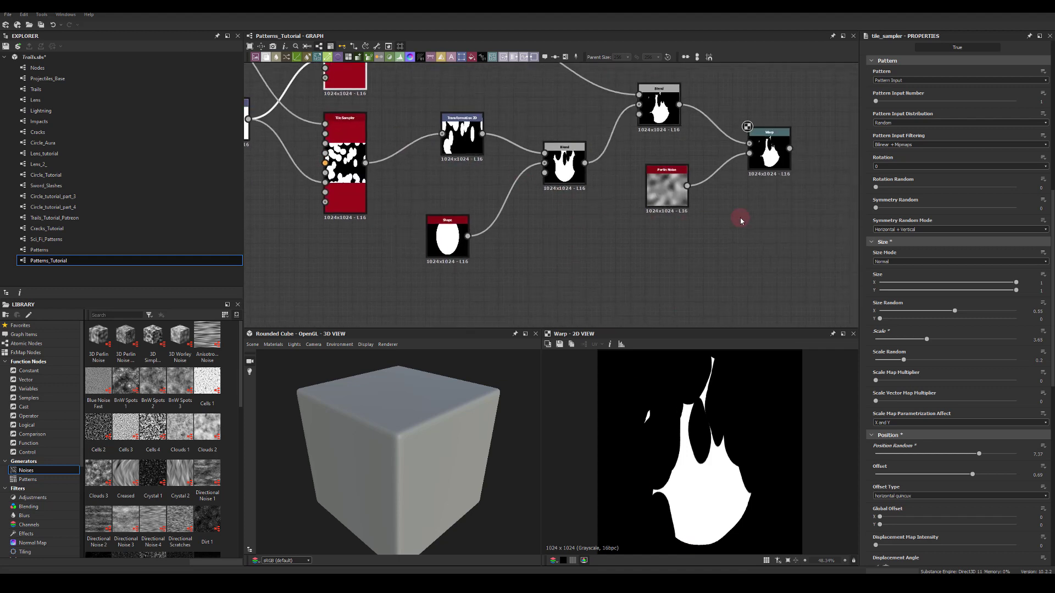